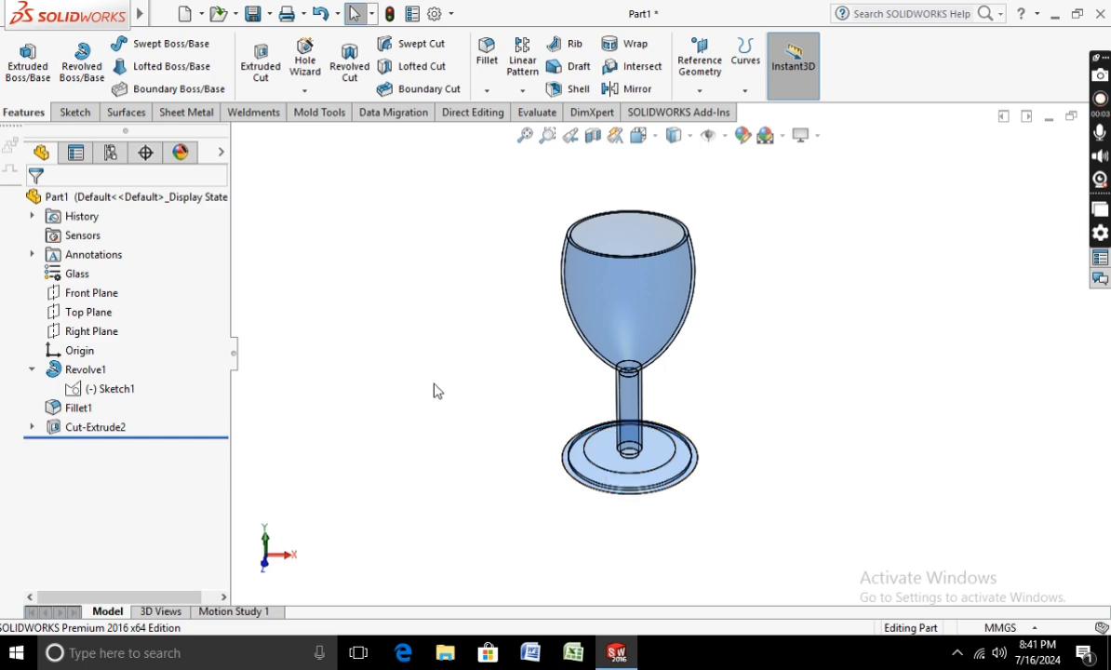
Step: Create a new part document
{"action": "left_click", "coordinate": [164, 13]}
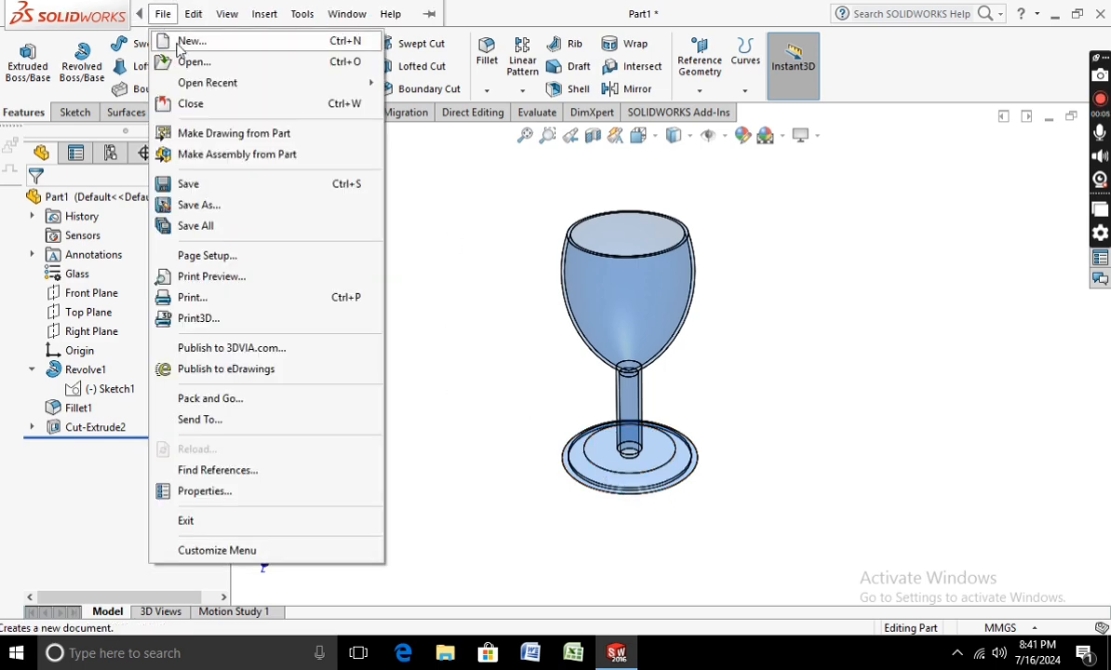
{"action": "left_click", "coordinate": [186, 40]}
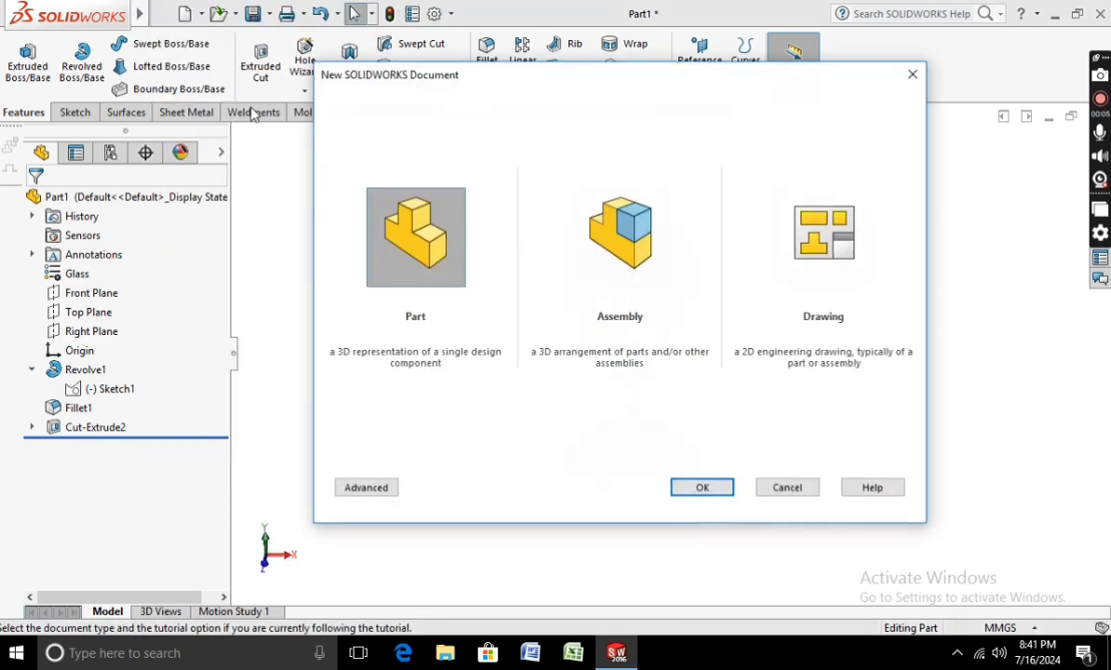
{"action": "left_click", "coordinate": [700, 489]}
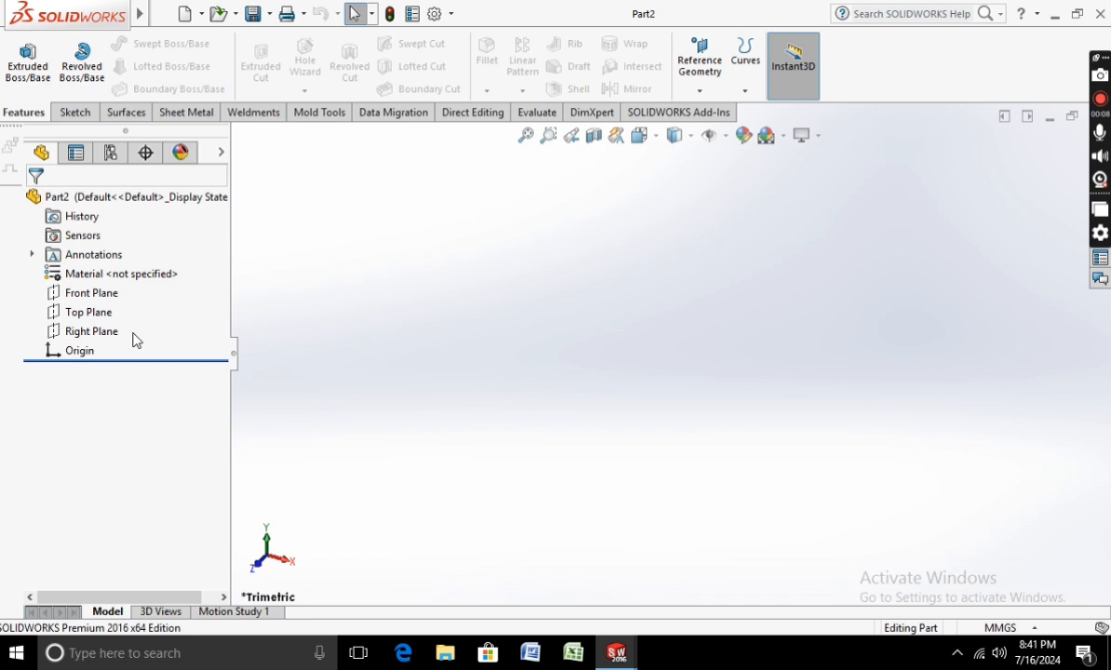
Step: Orient the view normal to the Front Plane and start a sketch on it
{"action": "right_click", "coordinate": [91, 293]}
{"action": "left_click", "coordinate": [171, 278]}
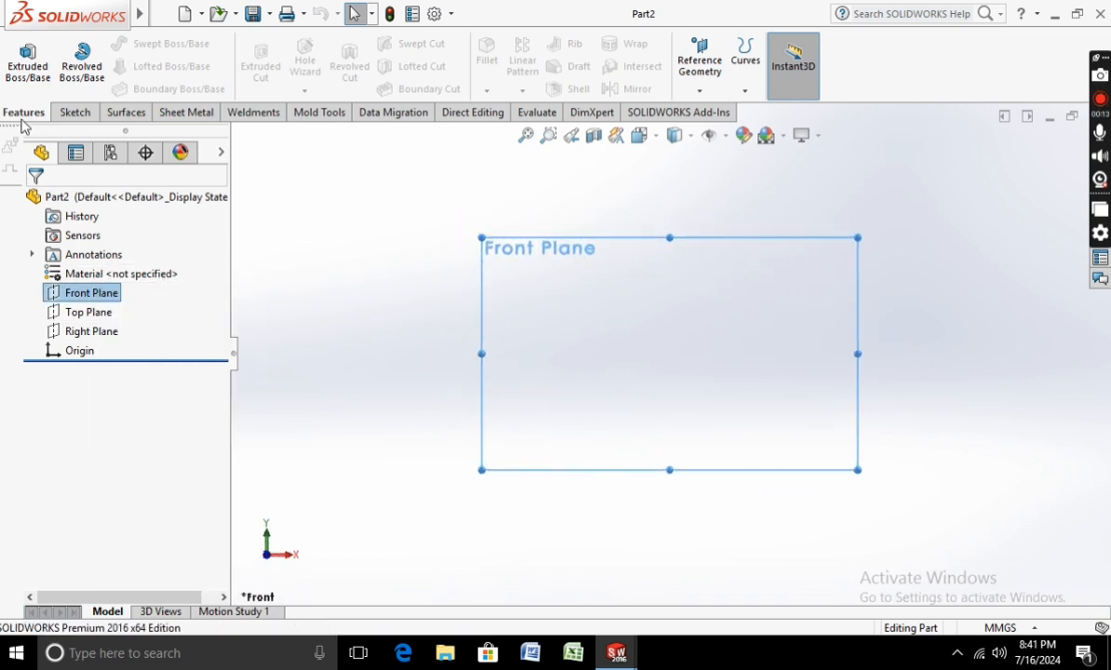
{"action": "left_click", "coordinate": [78, 118]}
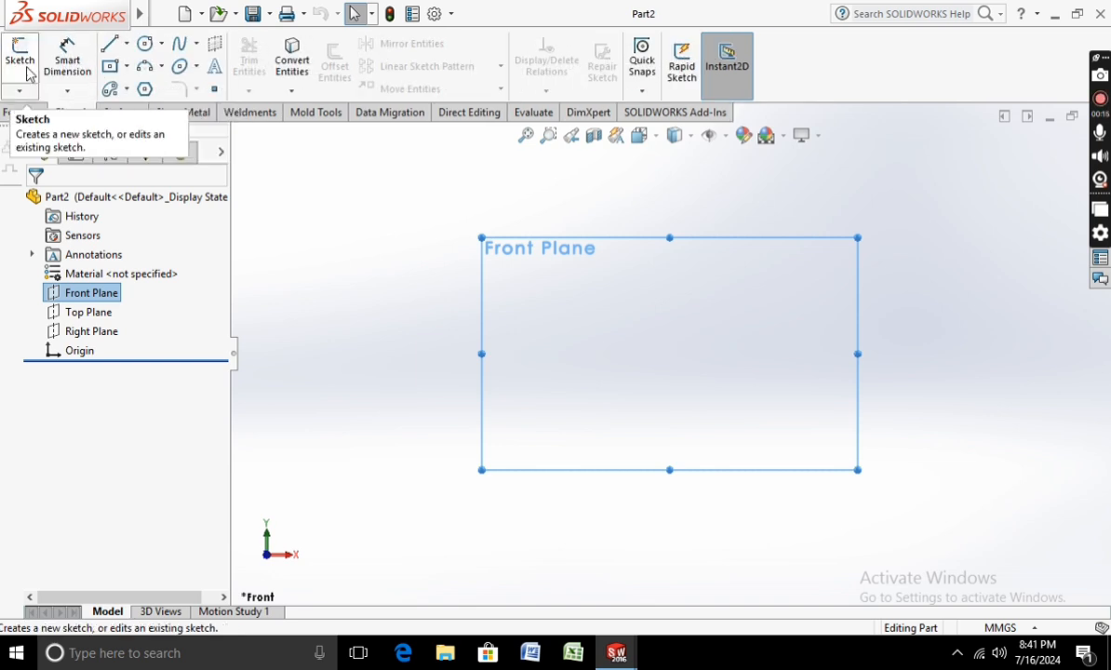
{"action": "left_click", "coordinate": [20, 56]}
Step: Sketch three stacked vertical centerlines up from the origin, the lowest about 9 mm long, ending in a horizontal centerline at the upper end
{"action": "left_click", "coordinate": [127, 44]}
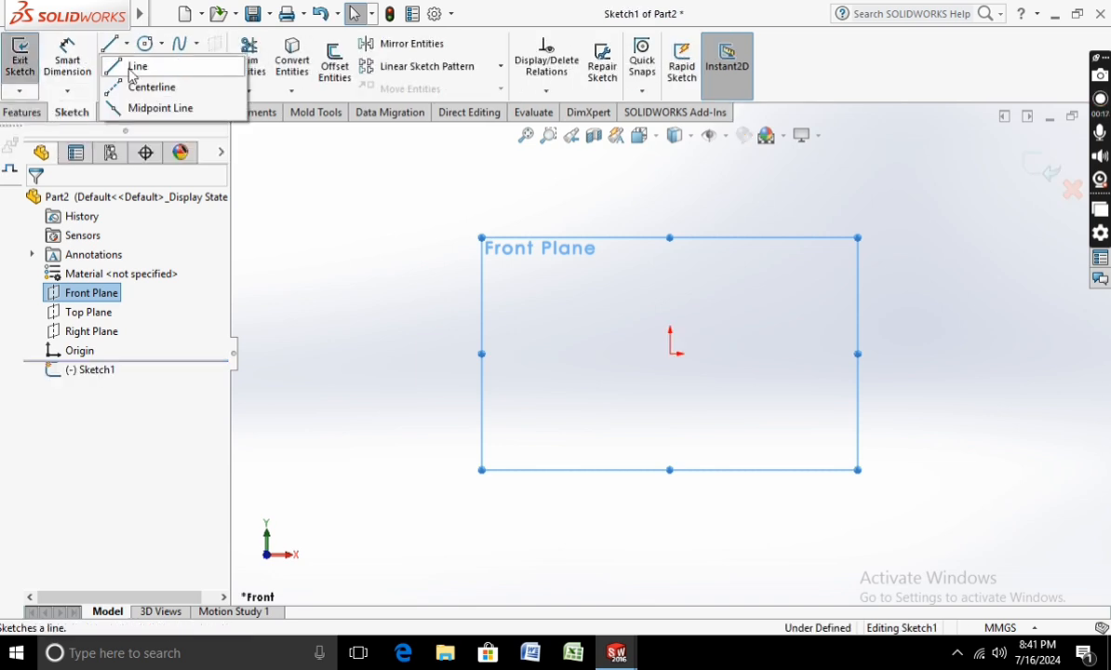
{"action": "left_click", "coordinate": [138, 87]}
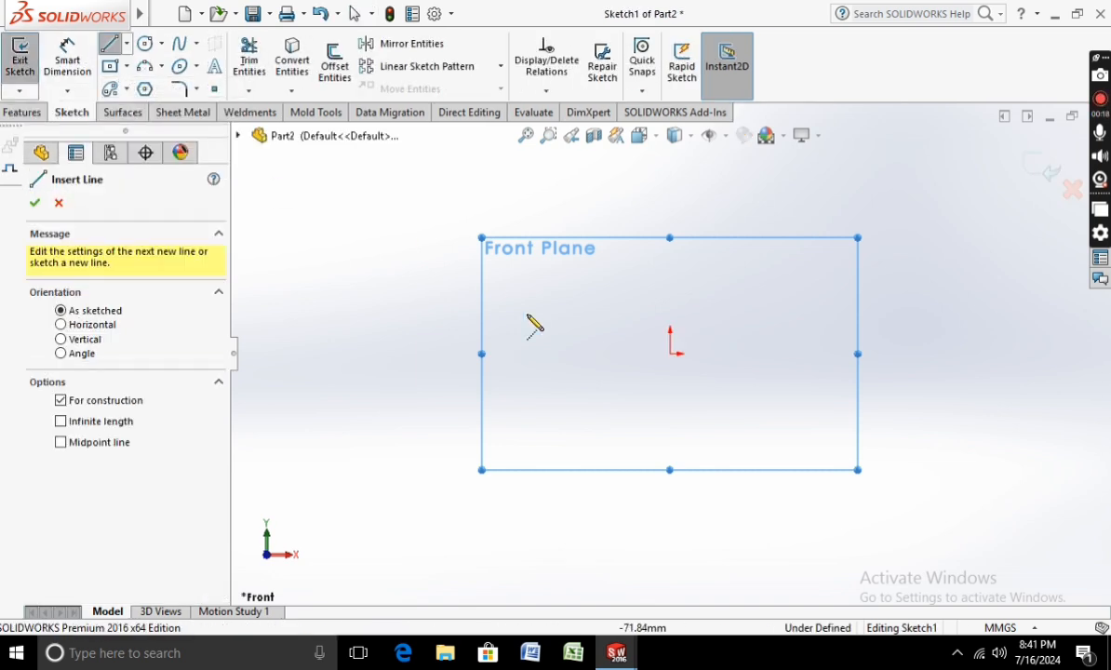
{"action": "left_click", "coordinate": [670, 353]}
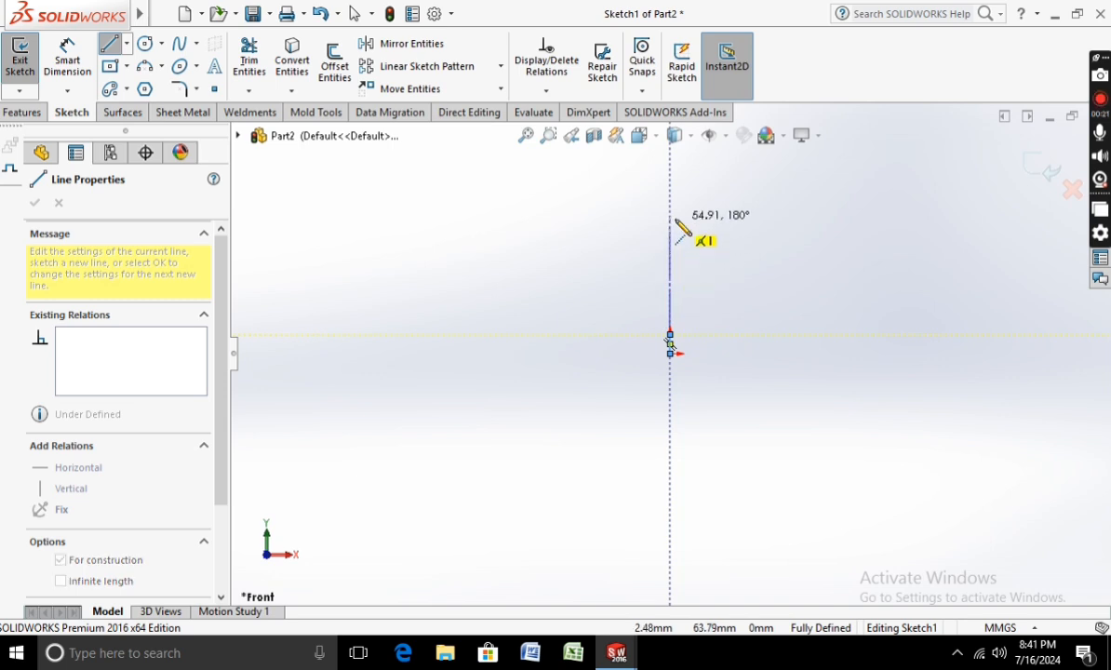
{"action": "left_click", "coordinate": [670, 202]}
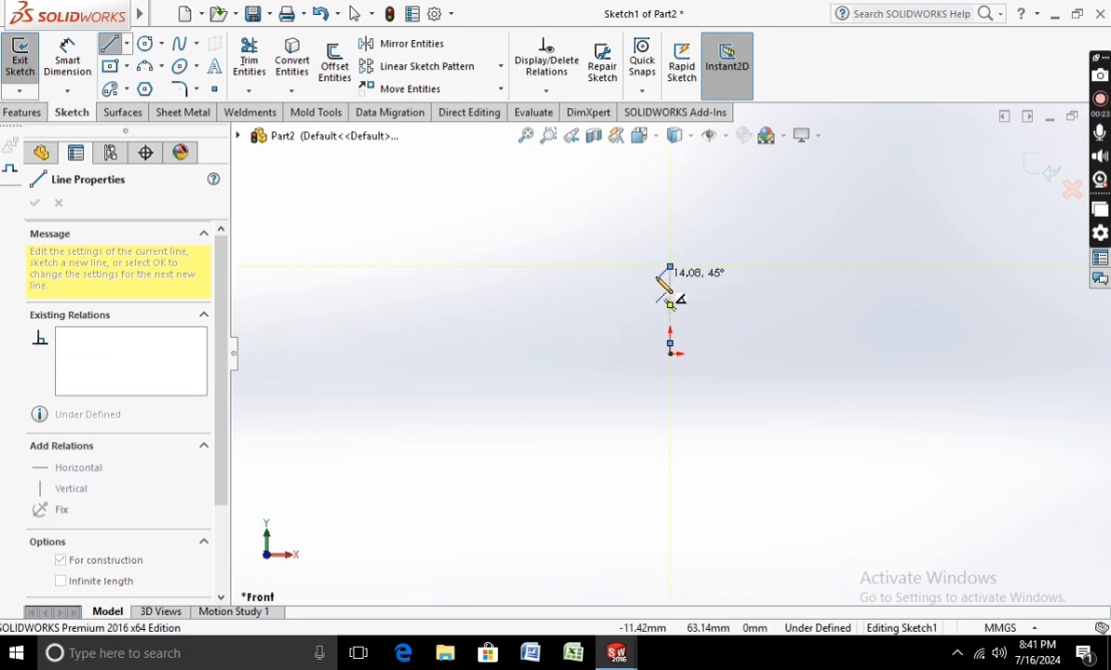
{"action": "left_click", "coordinate": [670, 216]}
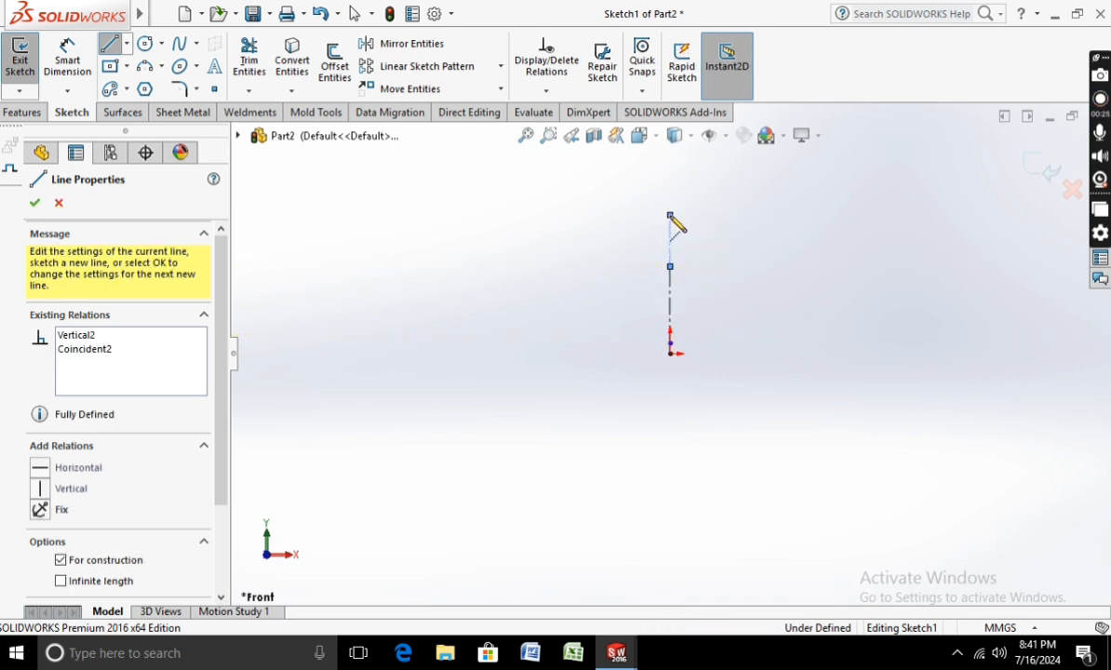
{"action": "left_click", "coordinate": [745, 215]}
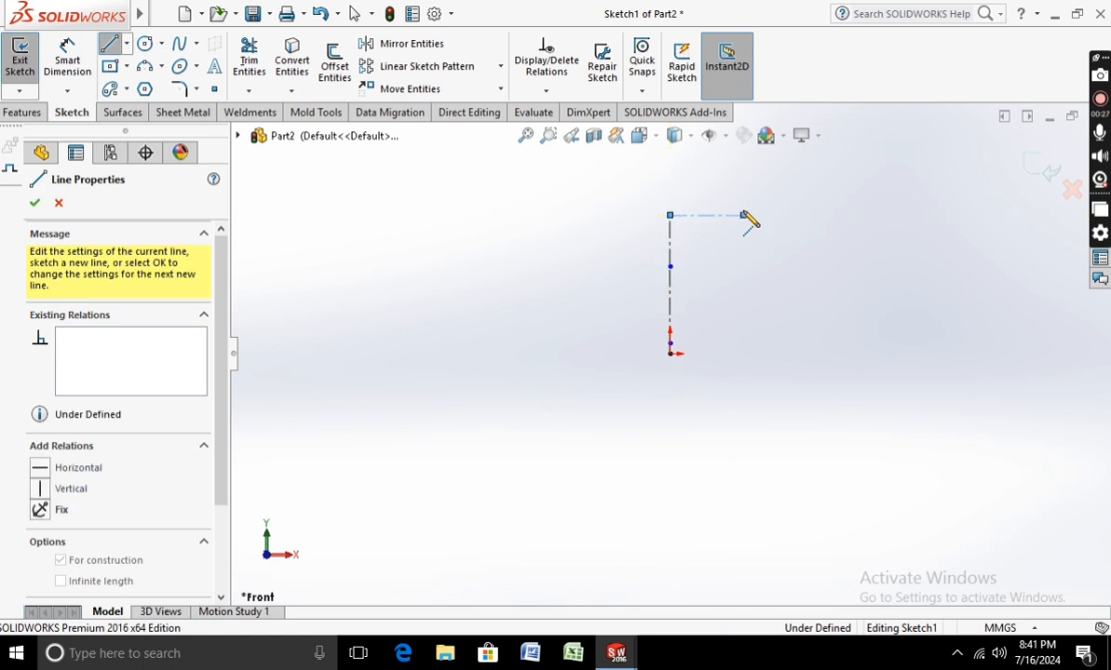
{"action": "key", "text": "Escape"}
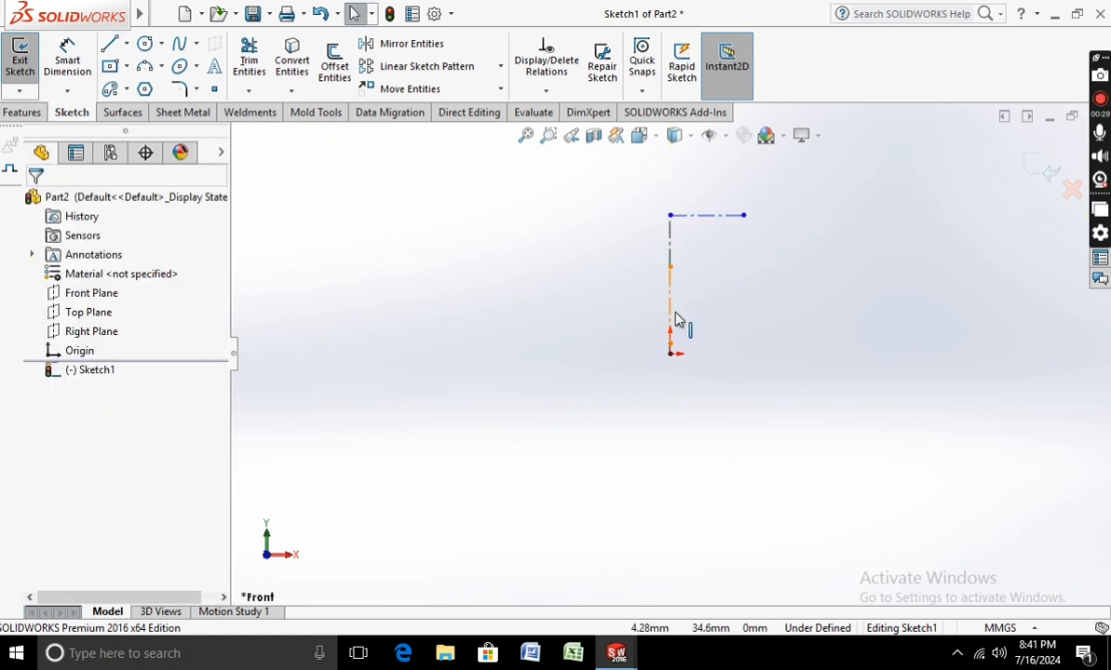
Step: Dimension the lowest vertical centerline segment at the origin to 3 mm
{"action": "scroll", "coordinate": [698, 270], "scroll_direction": "down", "scroll_amount": 3}
{"action": "left_click", "coordinate": [67, 57]}
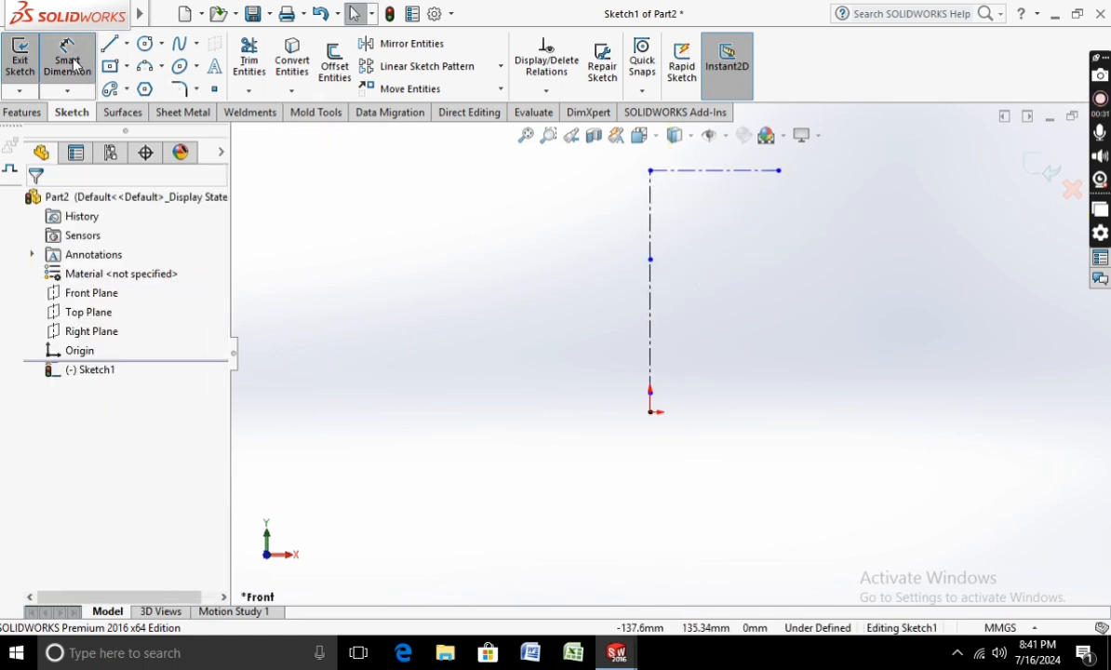
{"action": "scroll", "coordinate": [558, 409], "scroll_direction": "down", "scroll_amount": 2}
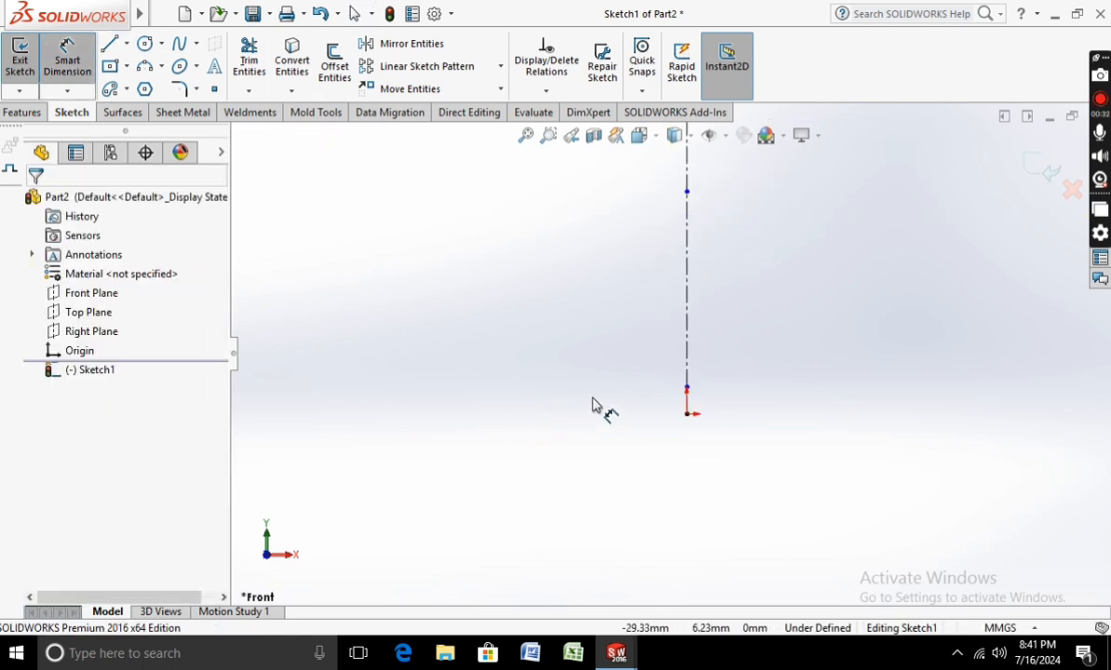
{"action": "left_click", "coordinate": [688, 402]}
{"action": "scroll", "coordinate": [680, 412], "scroll_direction": "down", "scroll_amount": 3}
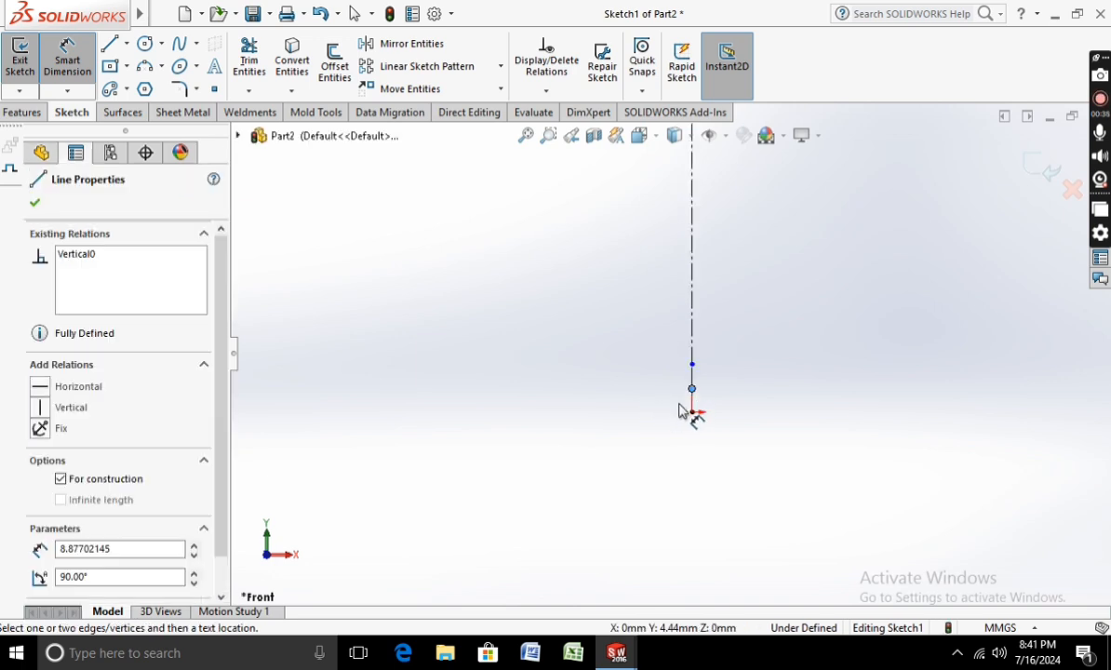
{"action": "key", "text": "Escape"}
{"action": "left_click", "coordinate": [694, 387]}
{"action": "left_click", "coordinate": [652, 391]}
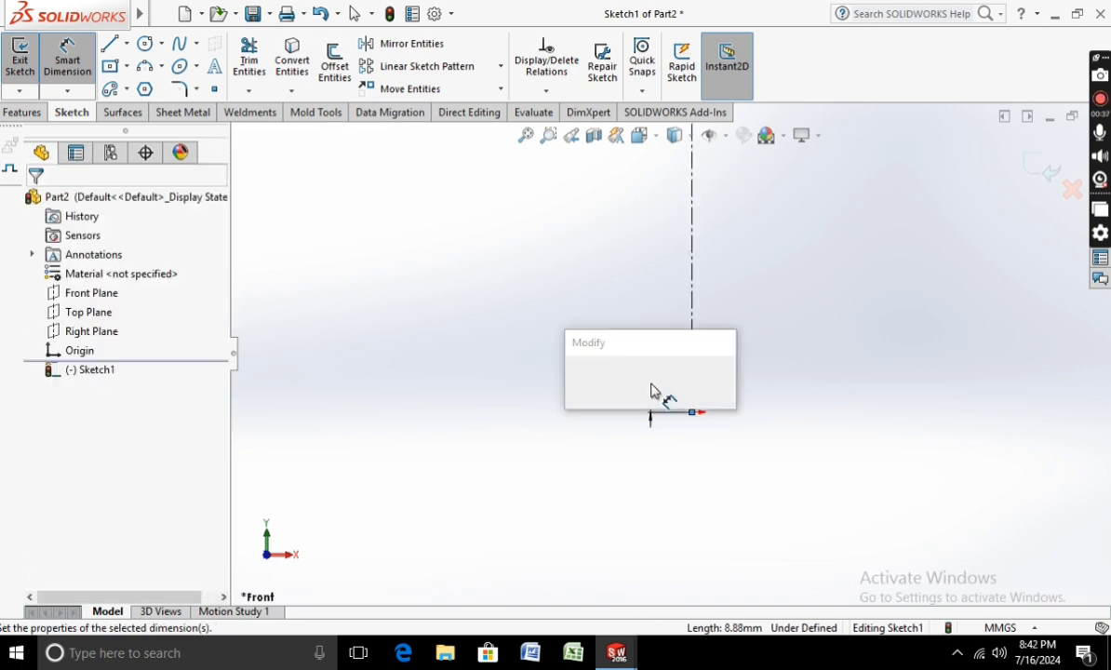
{"action": "type", "text": "3"}
{"action": "key", "text": "Return"}
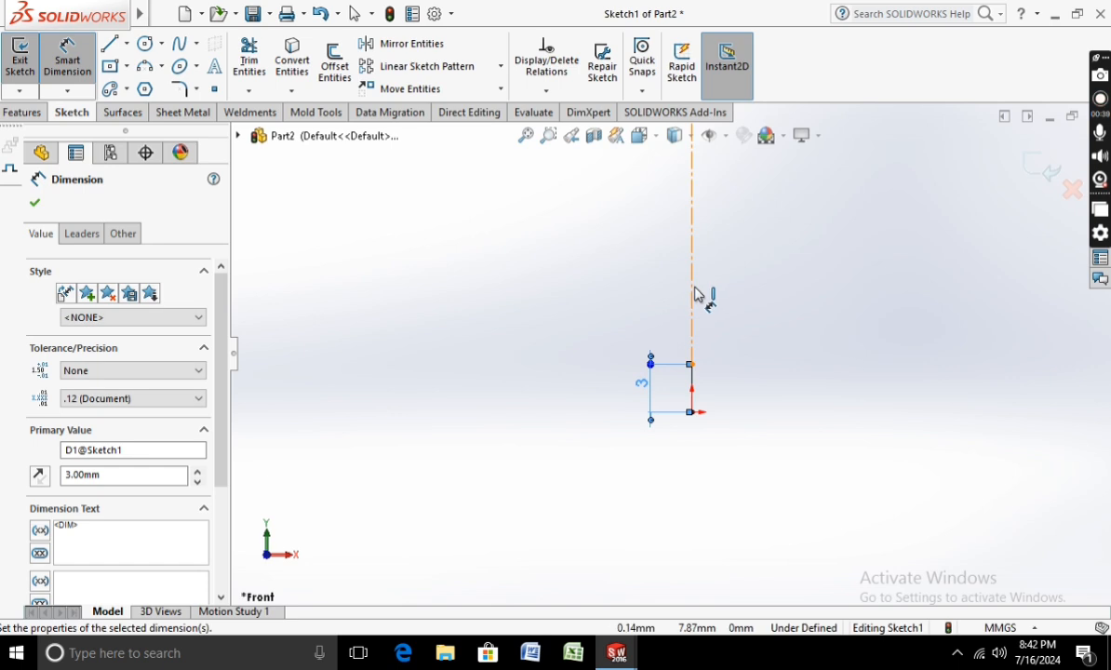
Step: Dimension the middle vertical centerline segment to 30 mm and the upper one to 45 mm
{"action": "left_click_drag", "start_coordinate": [694, 293], "coordinate": [625, 296]}
{"action": "left_click", "coordinate": [626, 296]}
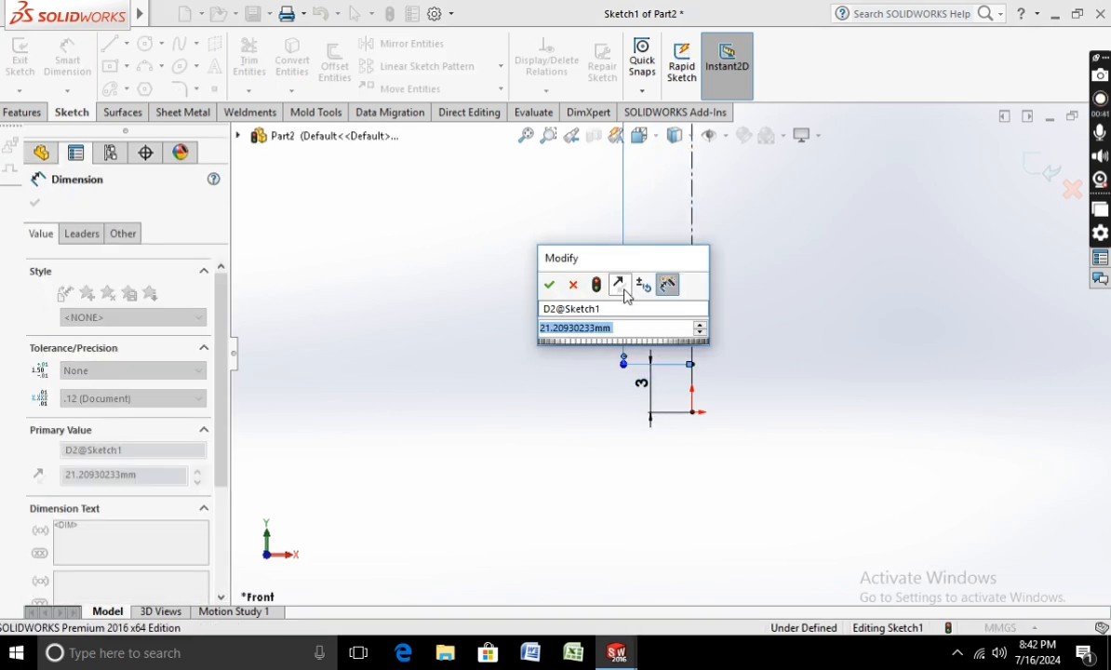
{"action": "type", "text": "8"}
{"action": "key", "text": "Return"}
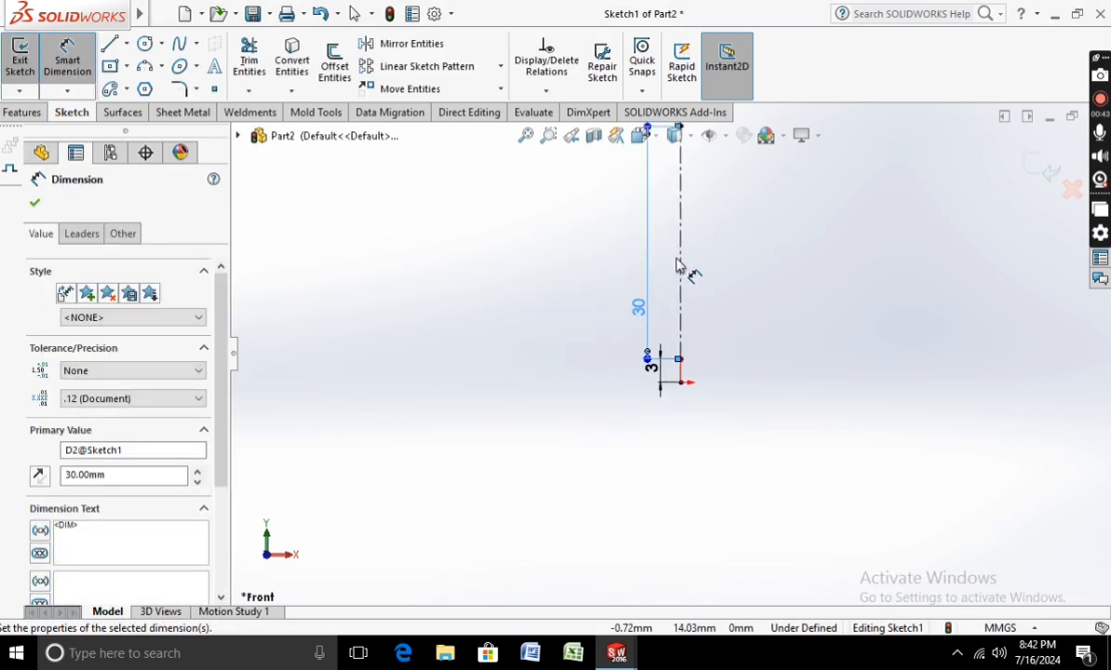
{"action": "left_click", "coordinate": [676, 260]}
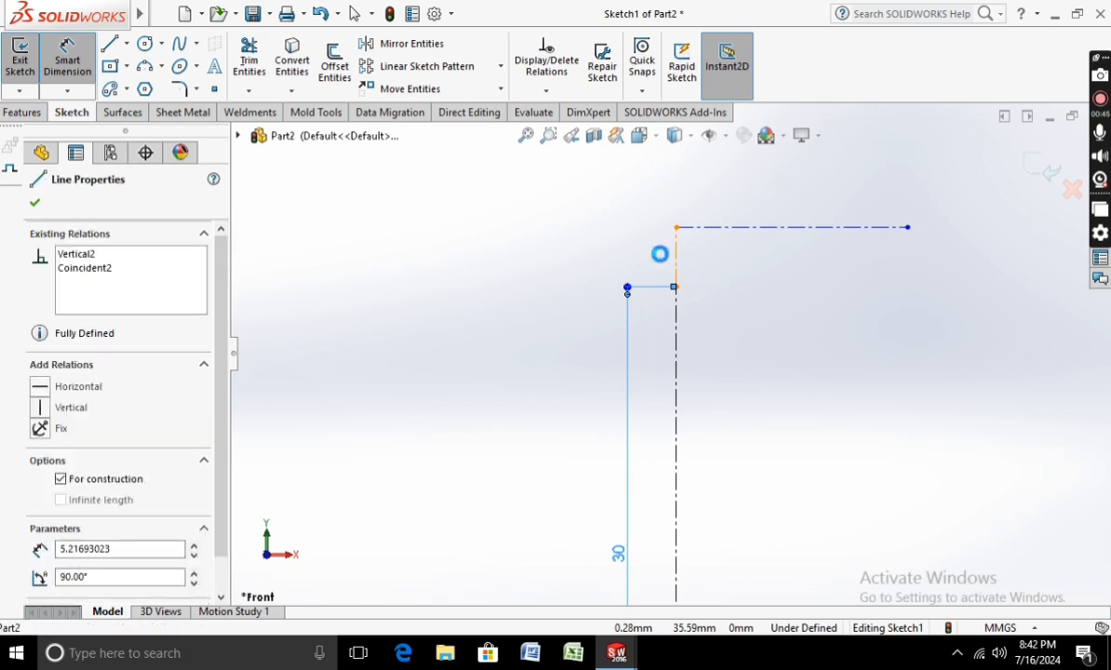
{"action": "left_click", "coordinate": [630, 258]}
{"action": "type", "text": "45"}
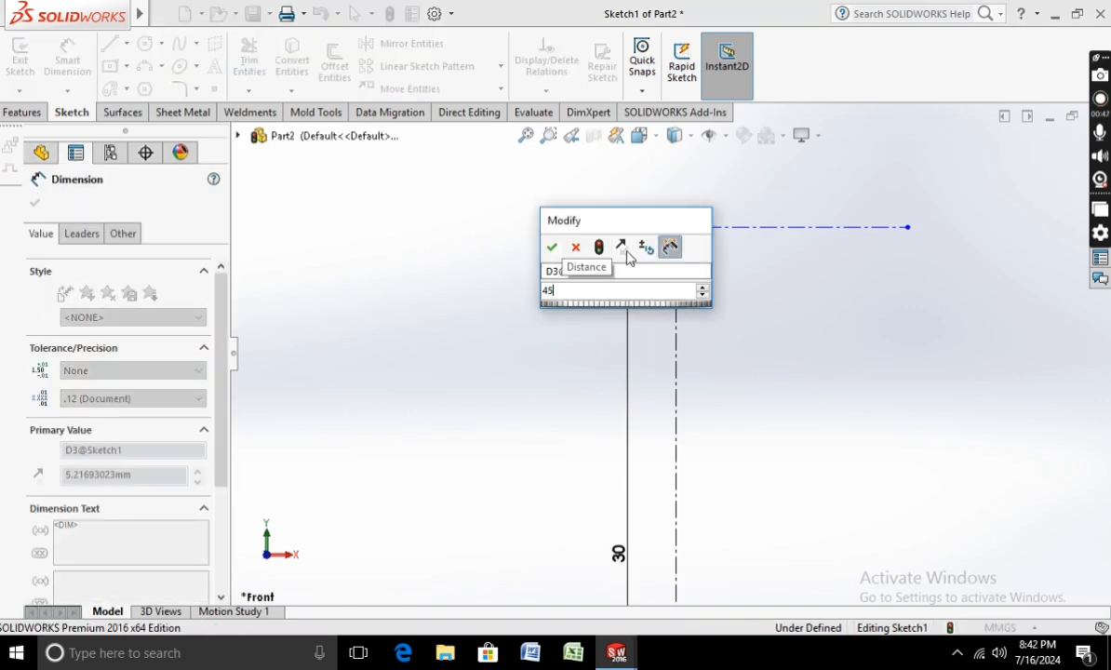
{"action": "key", "text": "Return"}
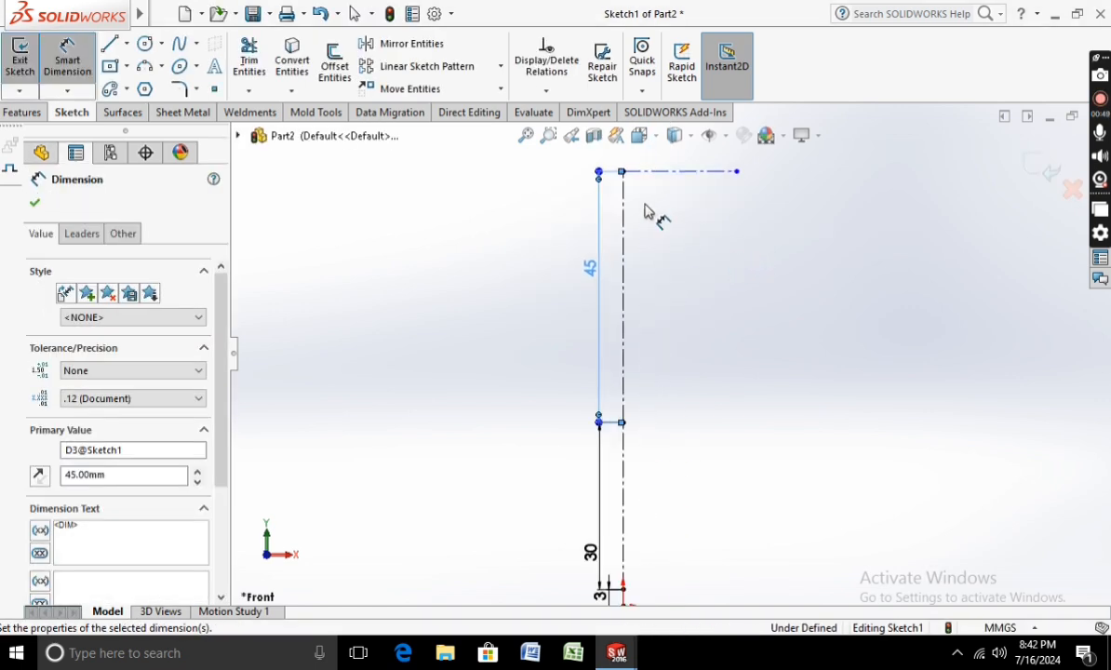
Step: Dimension the horizontal centerline to 18 mm
{"action": "left_click", "coordinate": [670, 173]}
{"action": "left_click", "coordinate": [676, 216]}
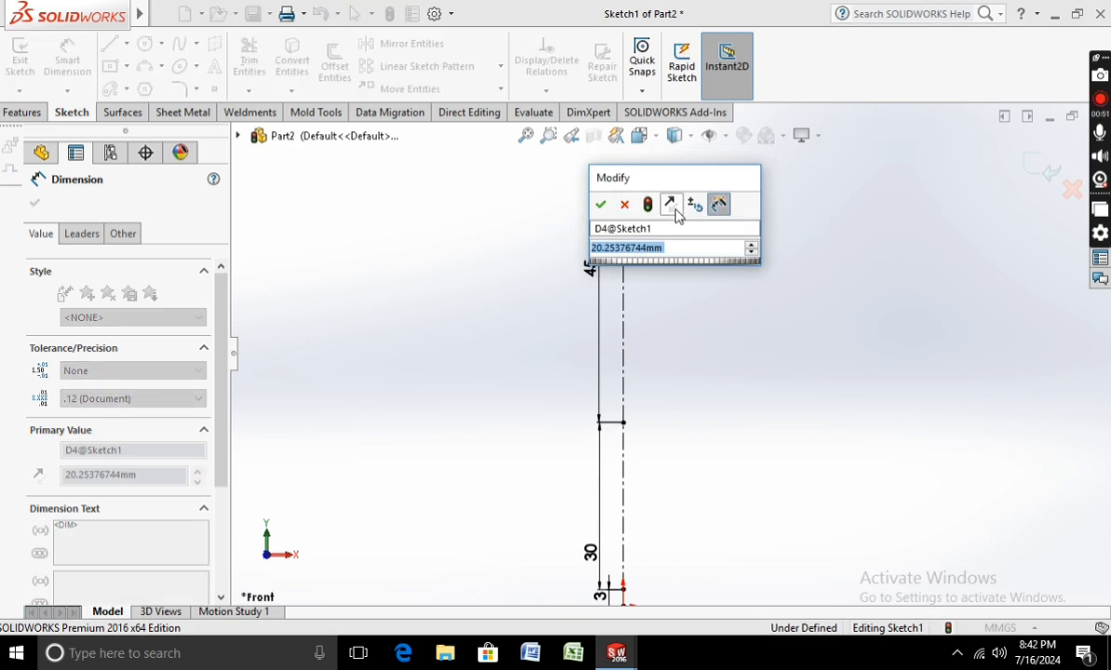
{"action": "type", "text": "20"}
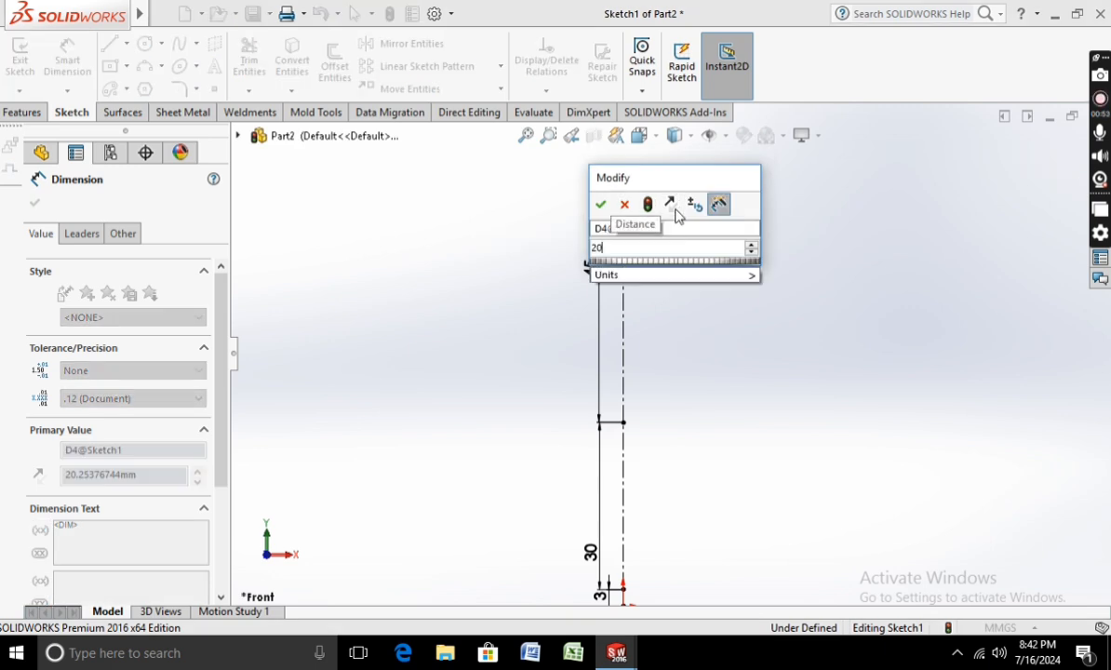
{"action": "key", "text": "BackSpace"}
{"action": "key", "text": "BackSpace"}
{"action": "type", "text": "18"}
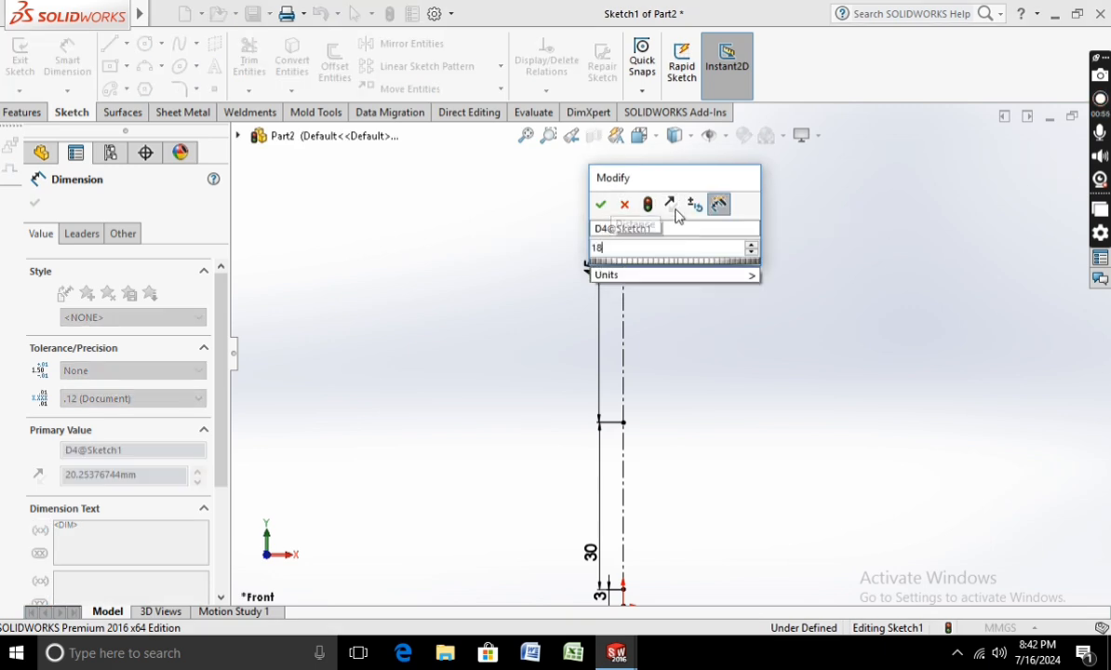
{"action": "key", "text": "Return"}
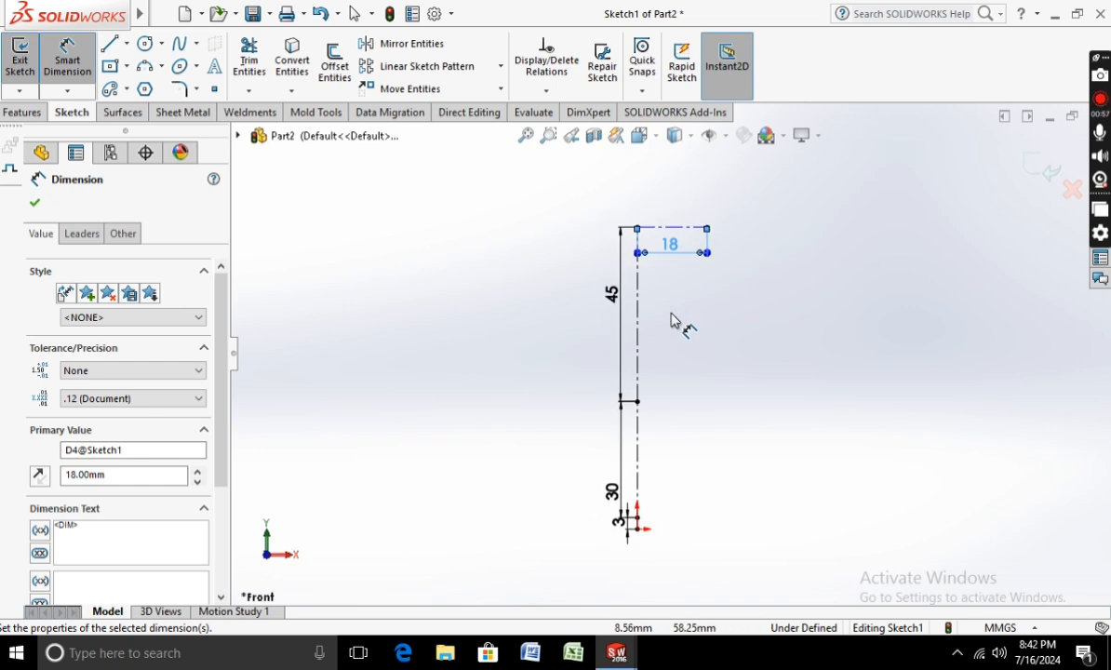
Step: Sketch a 3-point arc of about 43 mm radius from the horizontal centerline's free end to the junction of the 45 mm and 30 mm segments
{"action": "scroll", "coordinate": [675, 321], "scroll_direction": "down", "scroll_amount": 1}
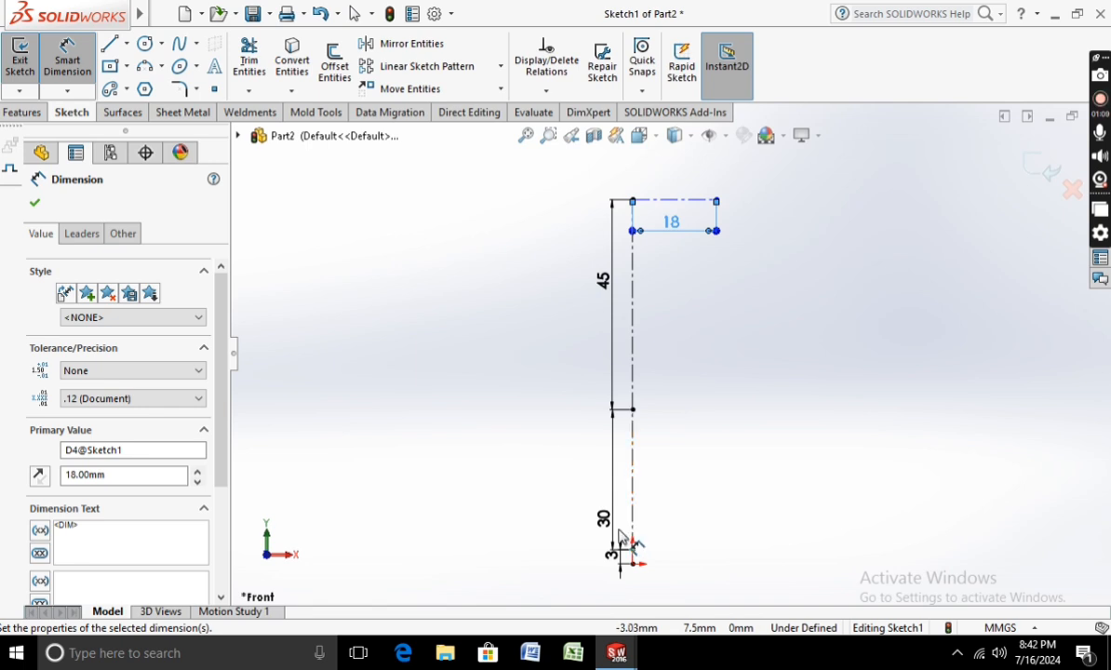
{"action": "left_click", "coordinate": [148, 67]}
{"action": "left_click", "coordinate": [716, 200]}
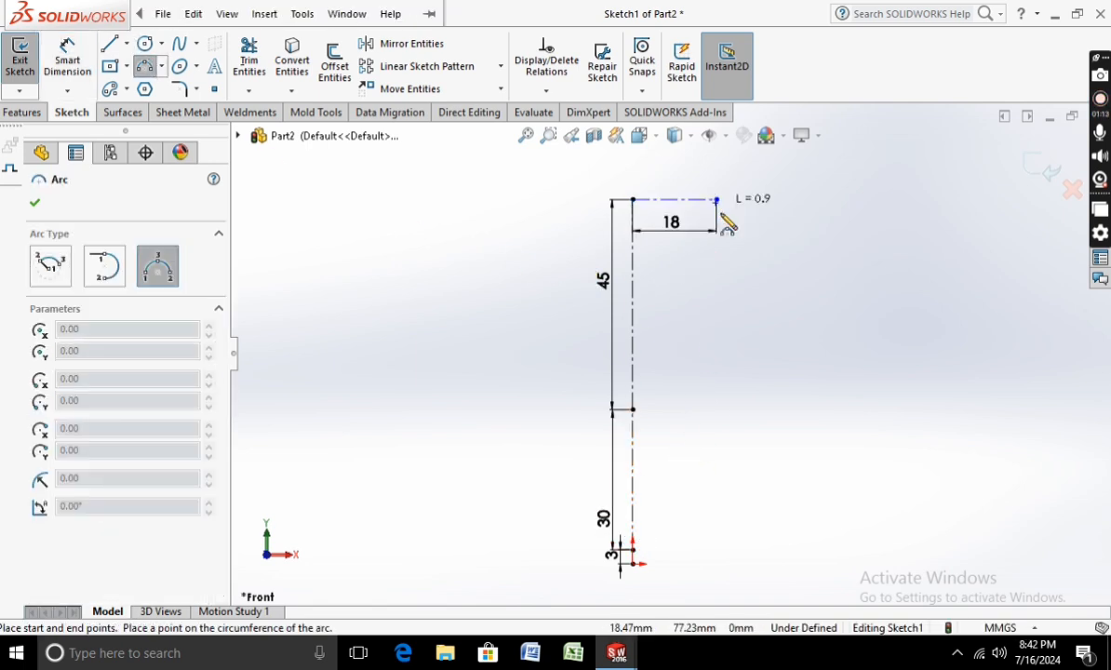
{"action": "left_click", "coordinate": [632, 410]}
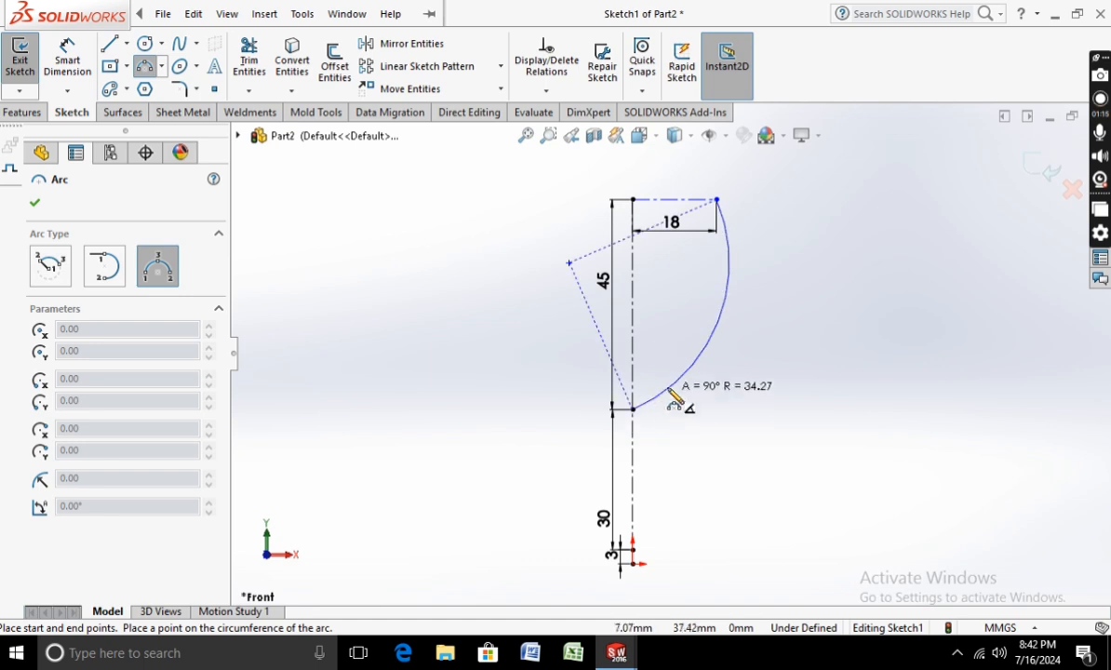
{"action": "left_click", "coordinate": [715, 323]}
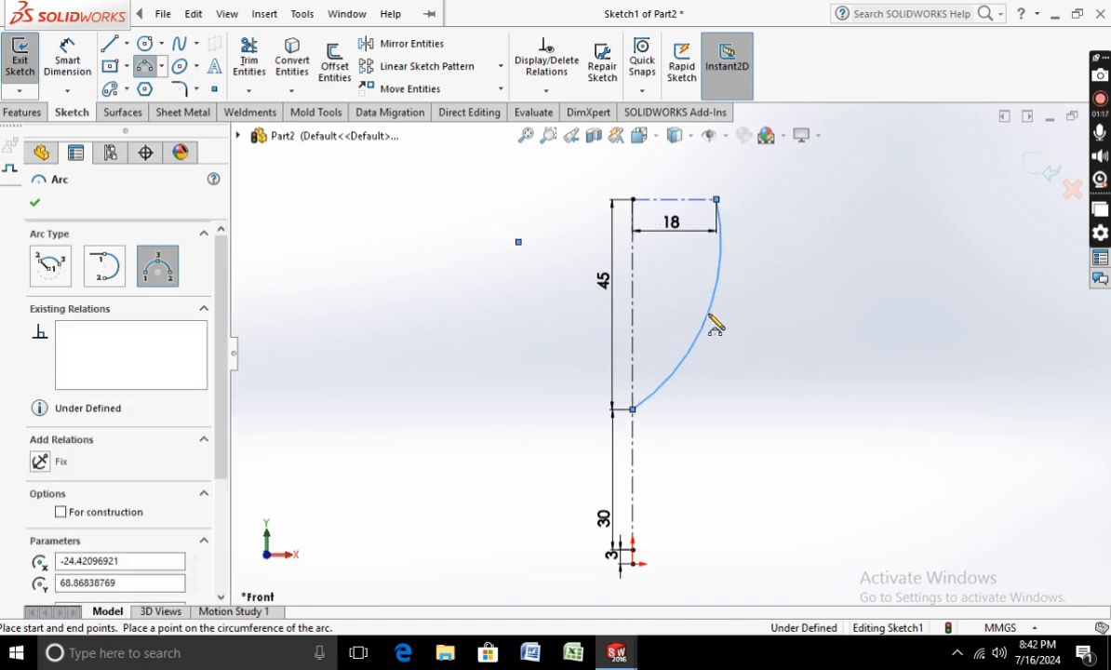
Step: Dimension the arc's radius to 40 mm and end the Smart Dimension command
{"action": "left_click", "coordinate": [67, 60]}
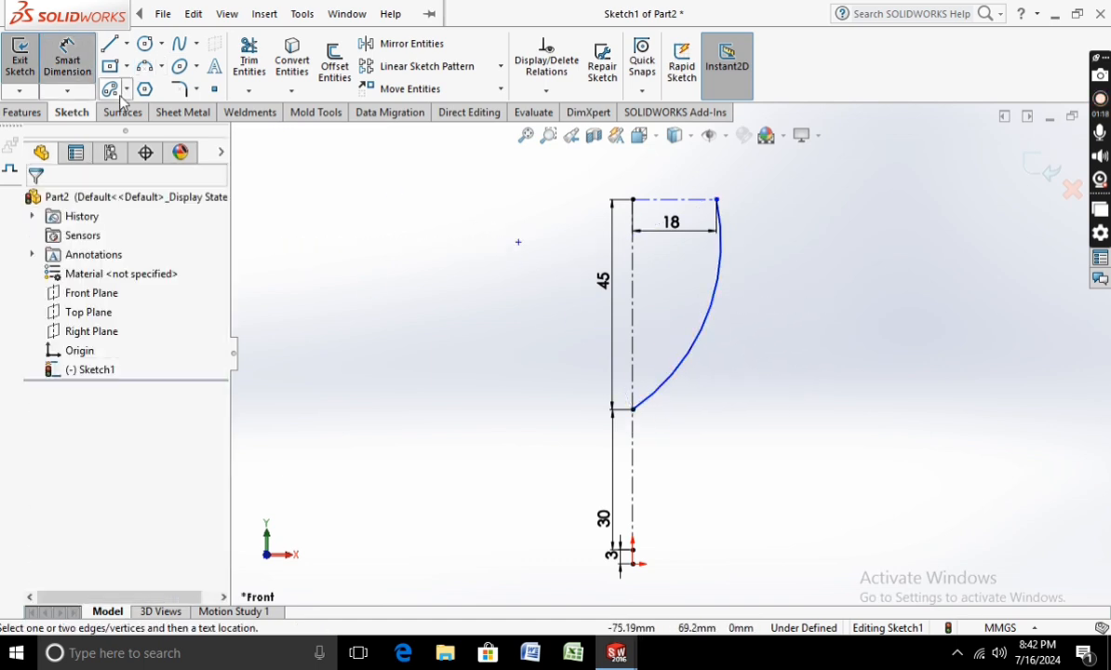
{"action": "left_click", "coordinate": [696, 352]}
{"action": "left_click", "coordinate": [605, 298]}
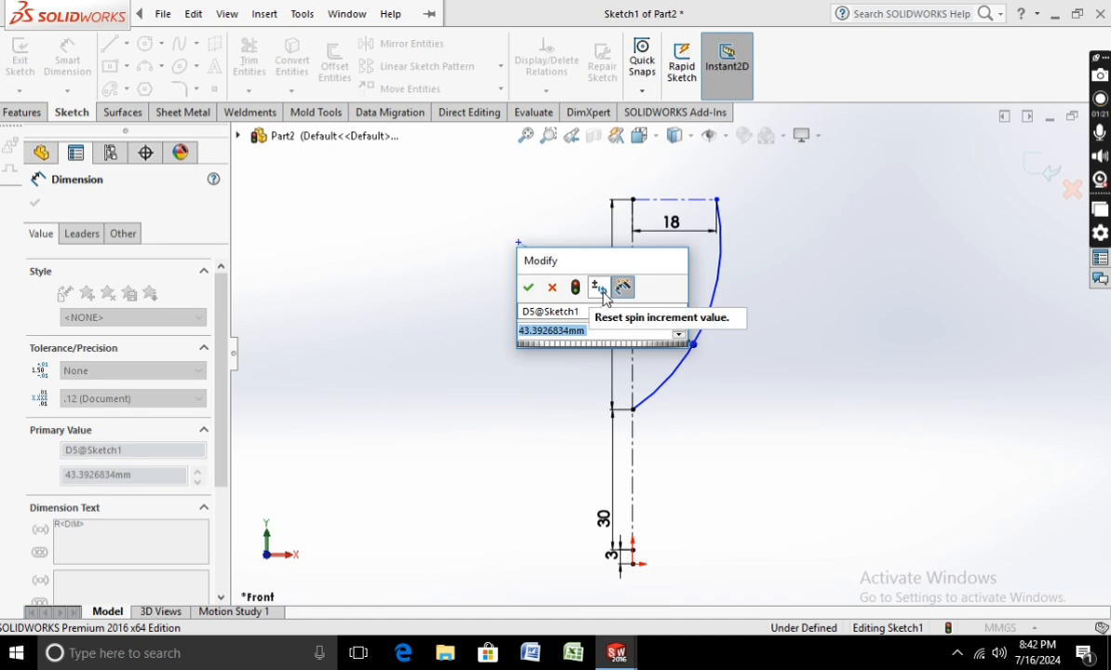
{"action": "type", "text": "40"}
{"action": "key", "text": "Return"}
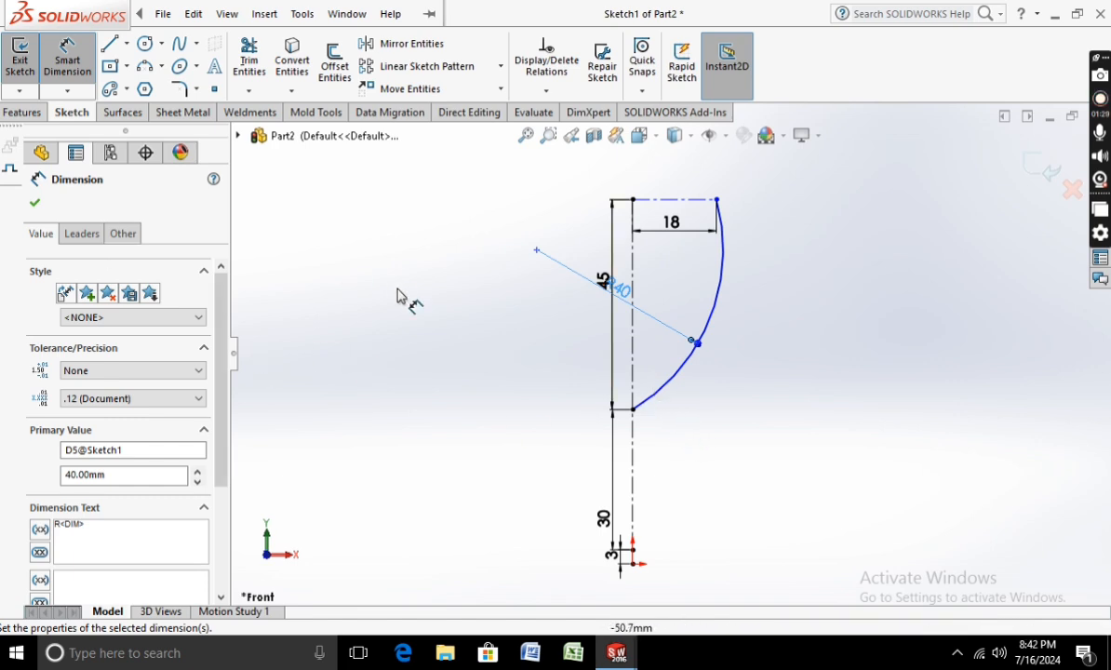
{"action": "right_click", "coordinate": [674, 386]}
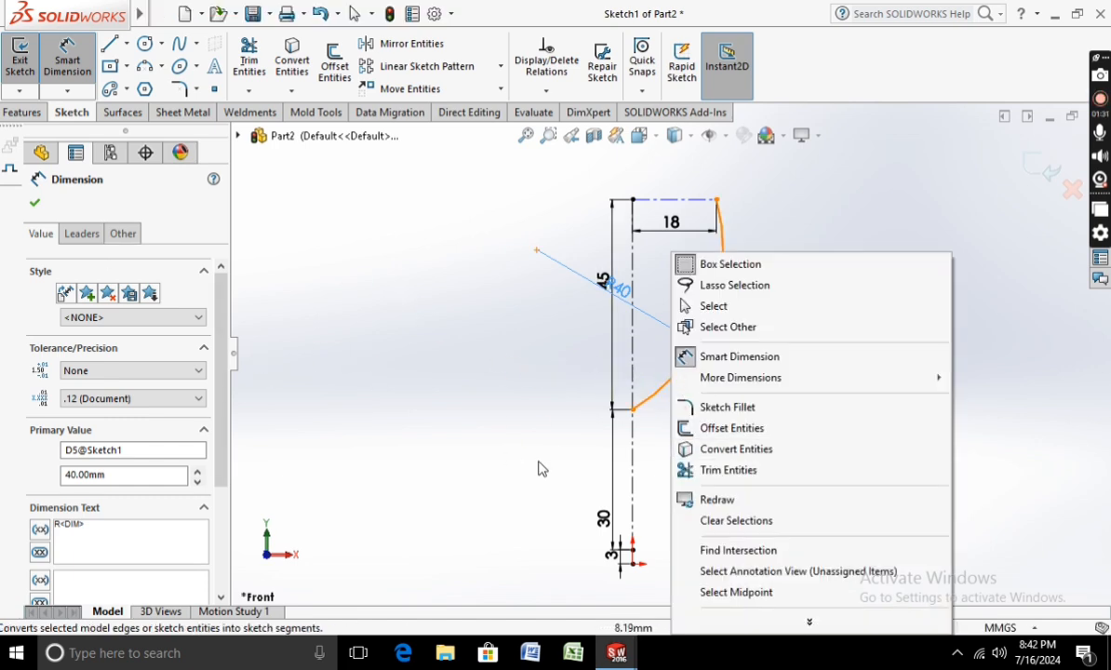
{"action": "left_click", "coordinate": [67, 80]}
{"action": "left_click", "coordinate": [67, 67]}
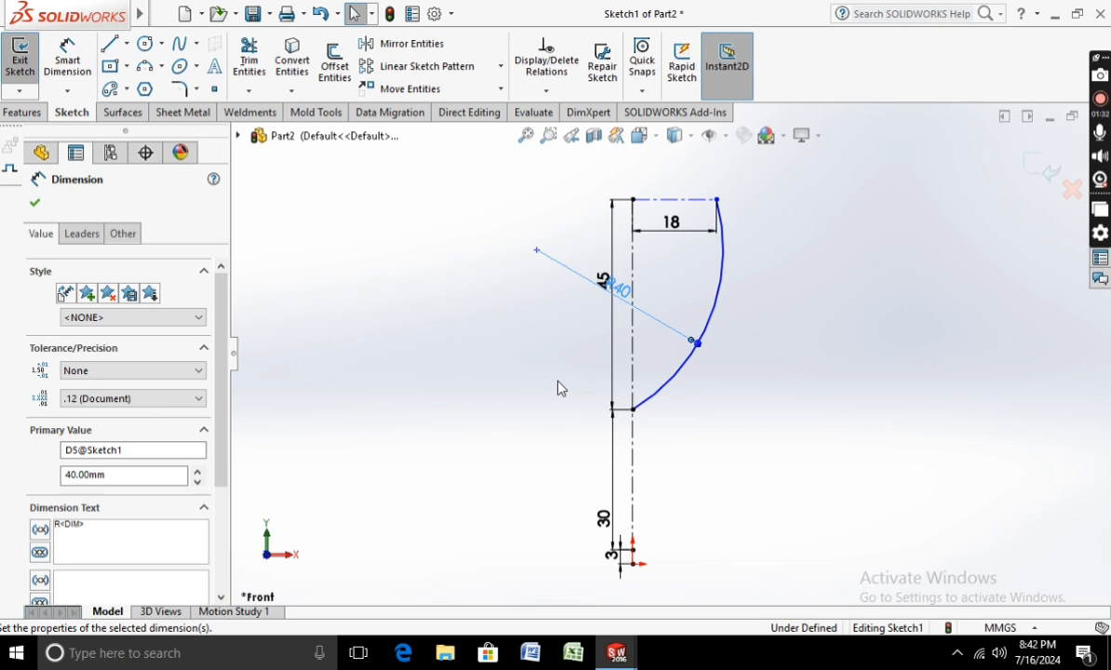
Step: Delete the 40 mm radius arc together with its associated dimension
{"action": "left_click", "coordinate": [678, 379]}
{"action": "right_click", "coordinate": [677, 380]}
{"action": "left_click", "coordinate": [702, 527]}
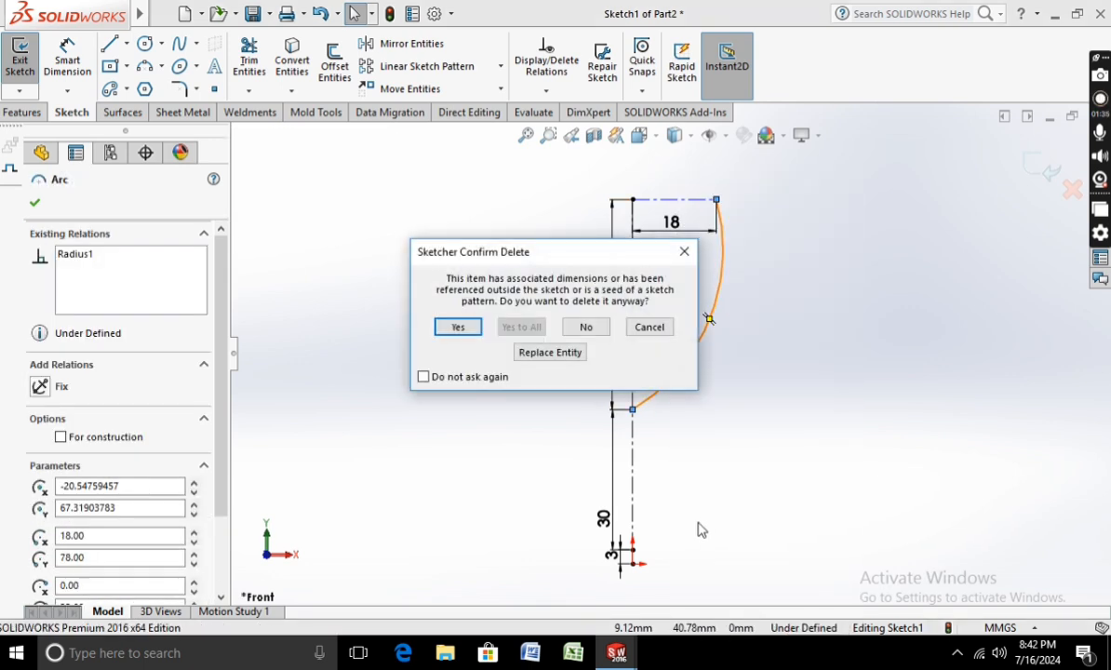
{"action": "left_click", "coordinate": [455, 329]}
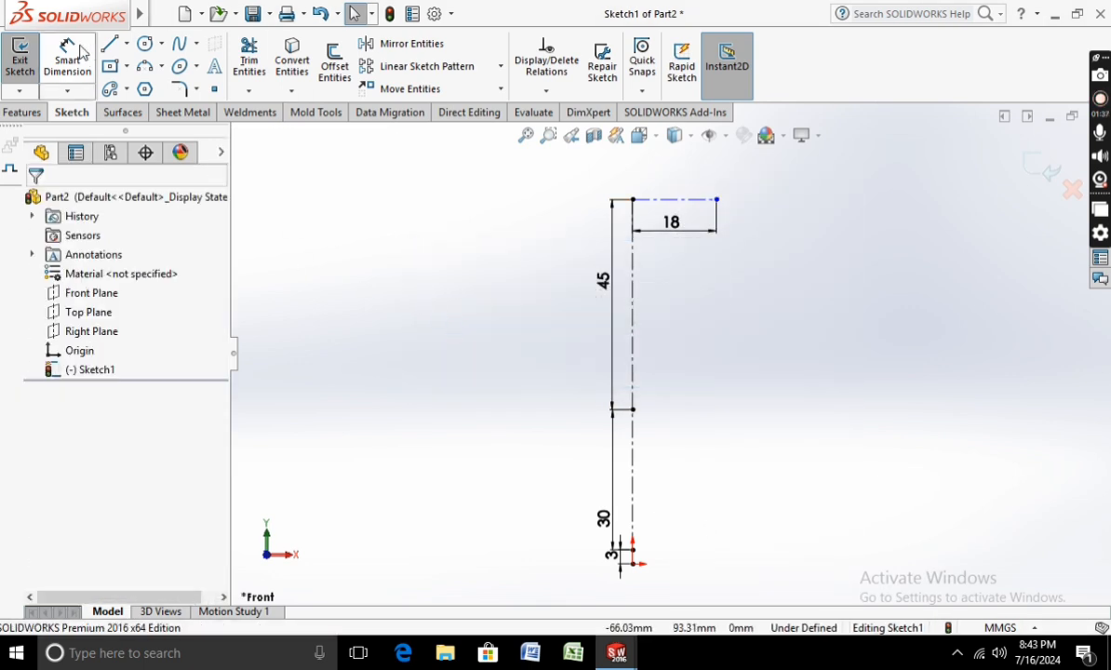
Step: Offset the 30 mm vertical centerline segment by 3 mm toward the bowl side to form the stem line
{"action": "left_click", "coordinate": [331, 75]}
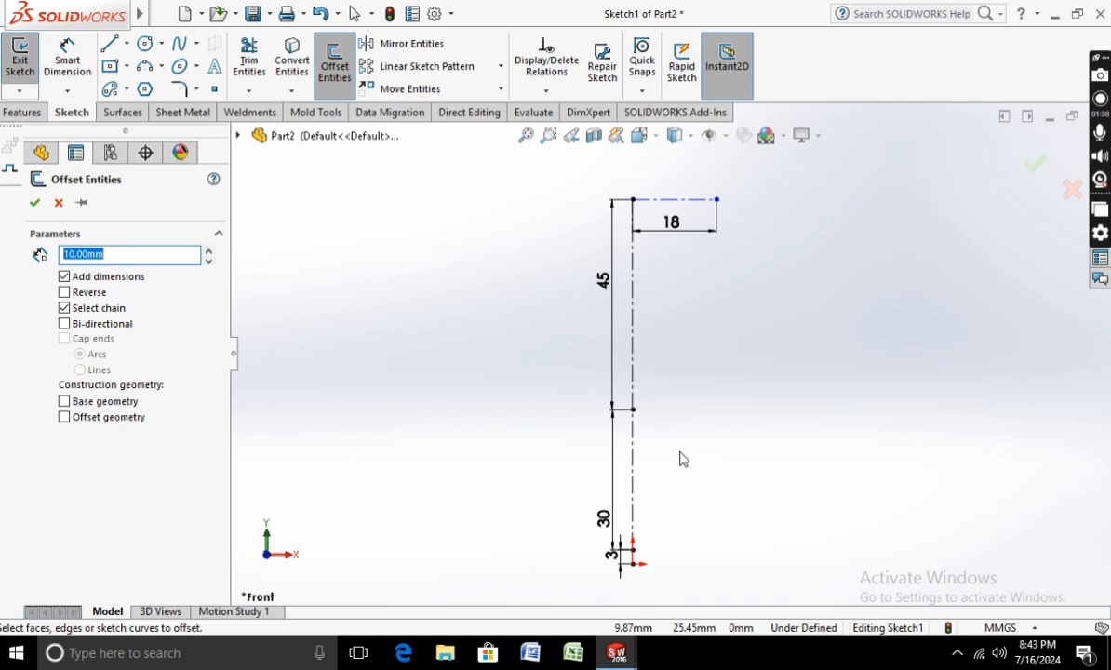
{"action": "left_click", "coordinate": [636, 482]}
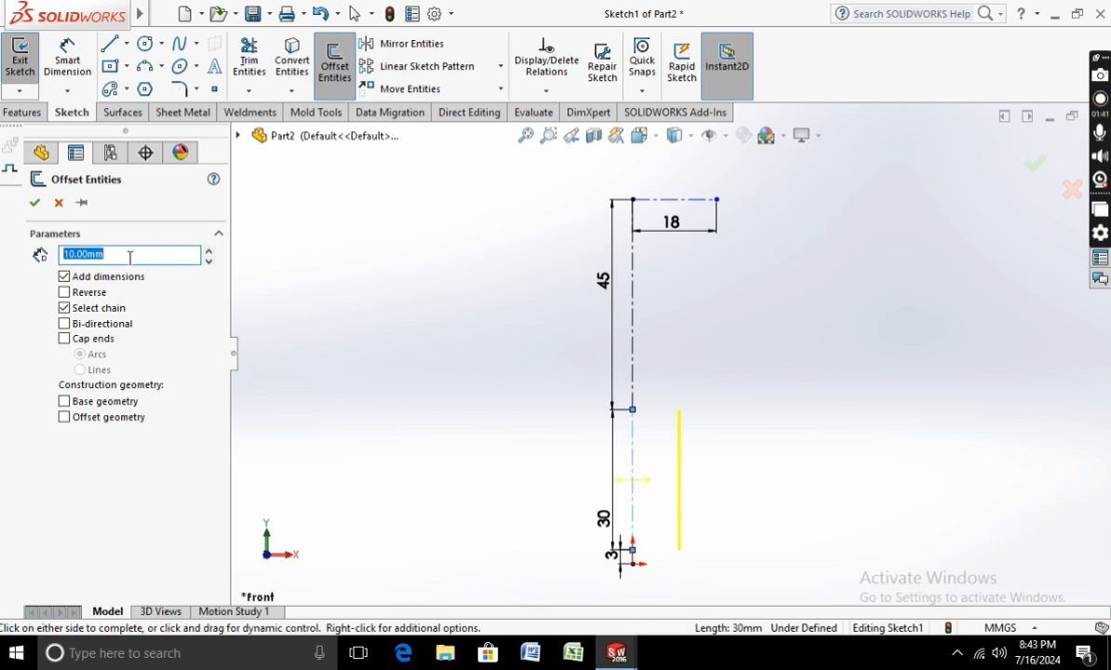
{"action": "key", "text": "BackSpace"}
{"action": "type", "text": "3"}
{"action": "key", "text": "Return"}
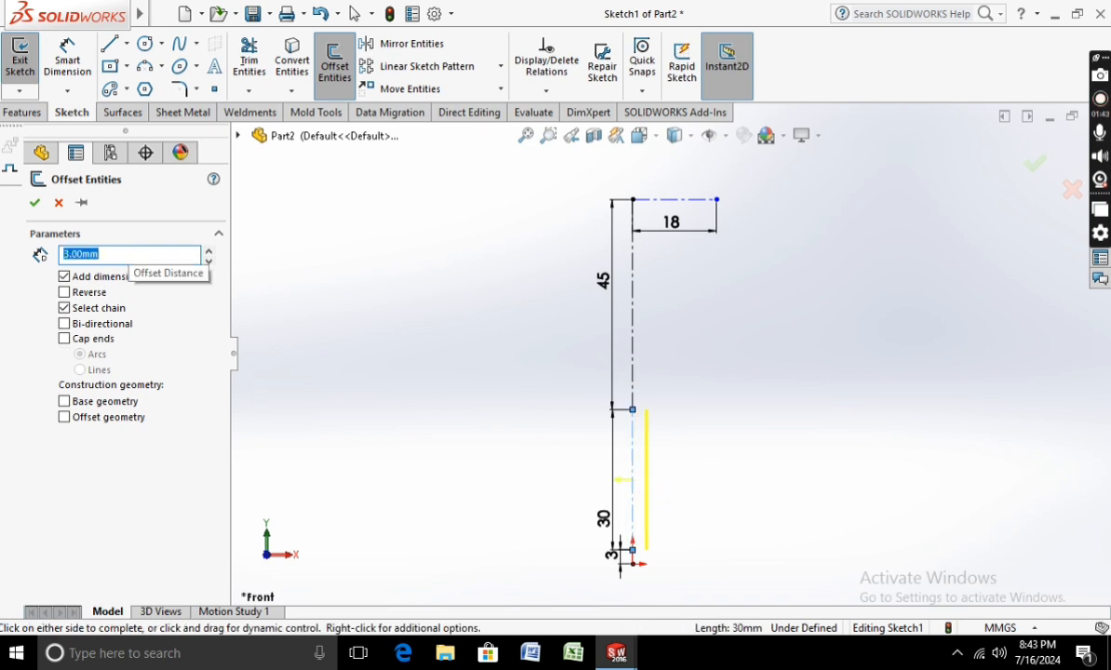
{"action": "left_click", "coordinate": [35, 202]}
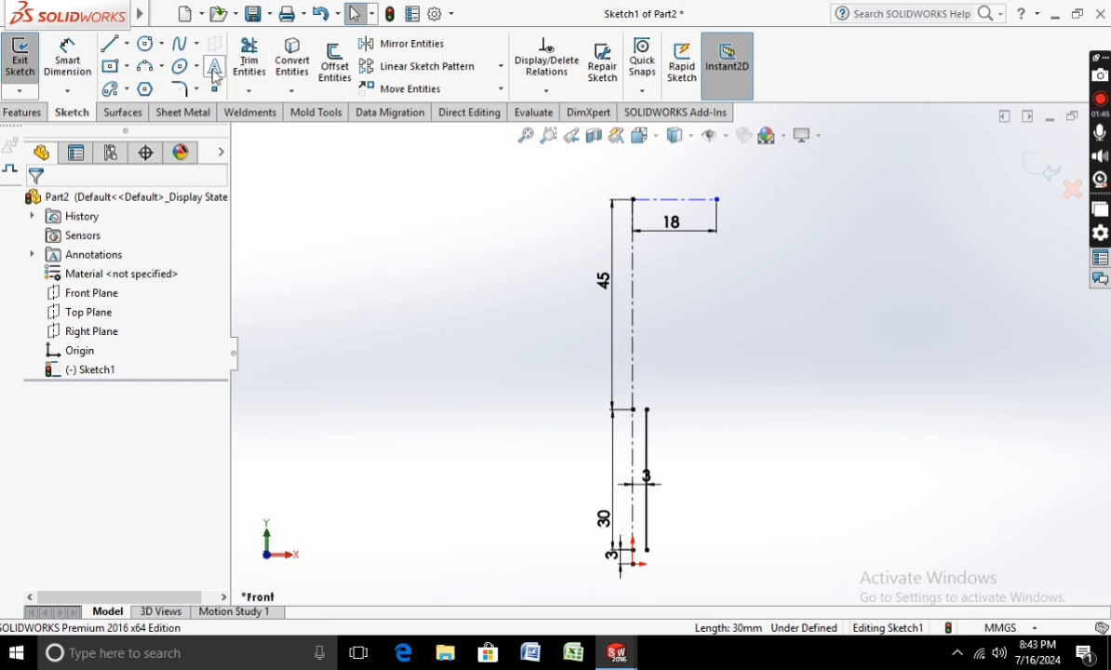
Step: Sketch a 3-point arc of about 46 mm radius from the horizontal centerline's free end to the stem line's upper end
{"action": "left_click", "coordinate": [144, 68]}
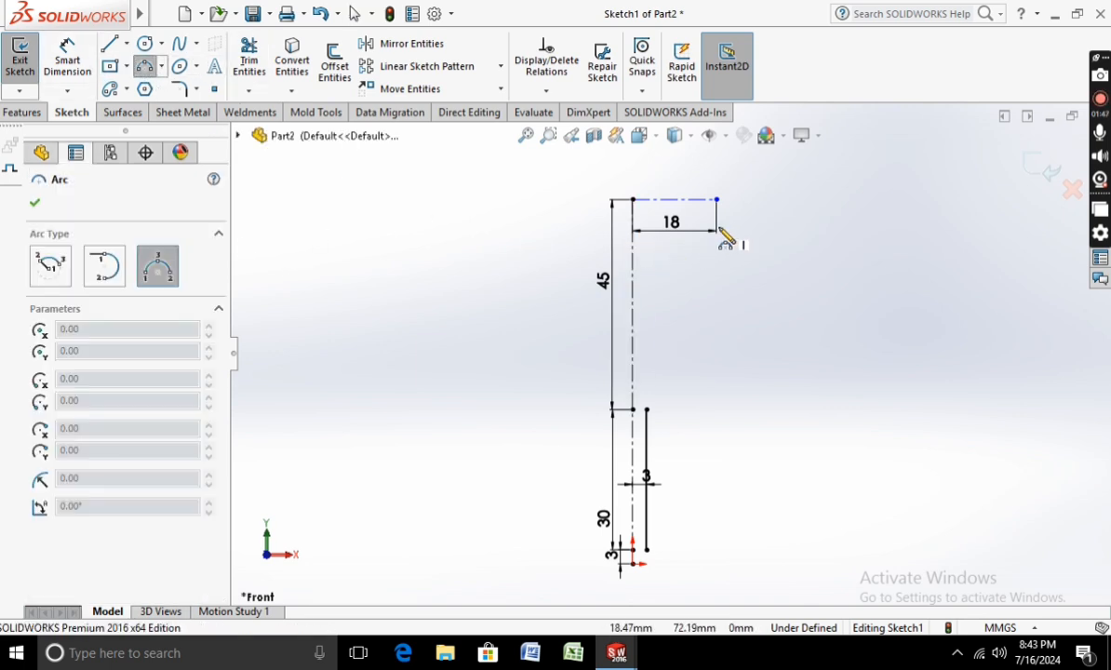
{"action": "left_click", "coordinate": [717, 200]}
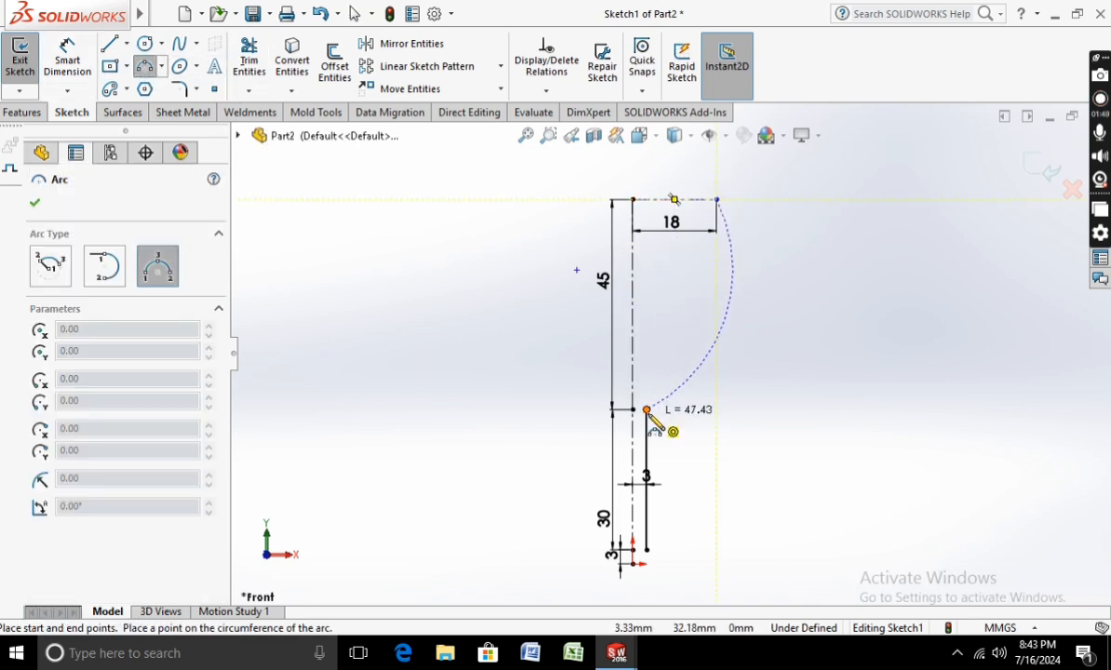
{"action": "left_click", "coordinate": [691, 363]}
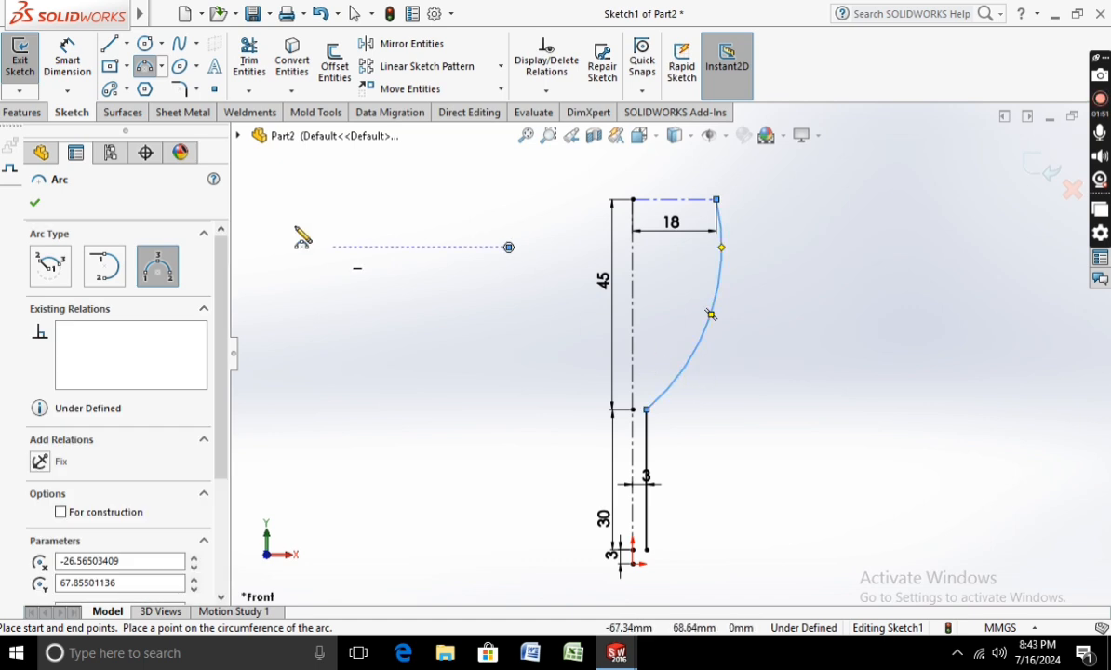
{"action": "left_click", "coordinate": [42, 203]}
Step: Dimension the bowl arc's radius to 40 mm and end the Smart Dimension command
{"action": "left_click", "coordinate": [85, 52]}
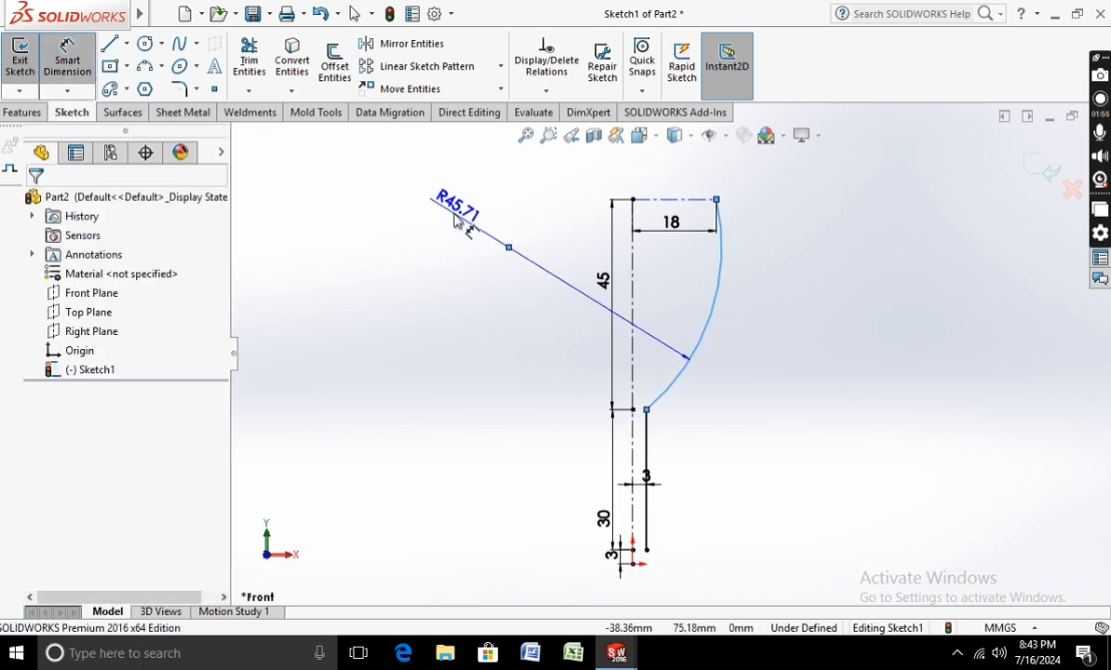
{"action": "left_click", "coordinate": [452, 216]}
{"action": "type", "text": "40"}
{"action": "key", "text": "Return"}
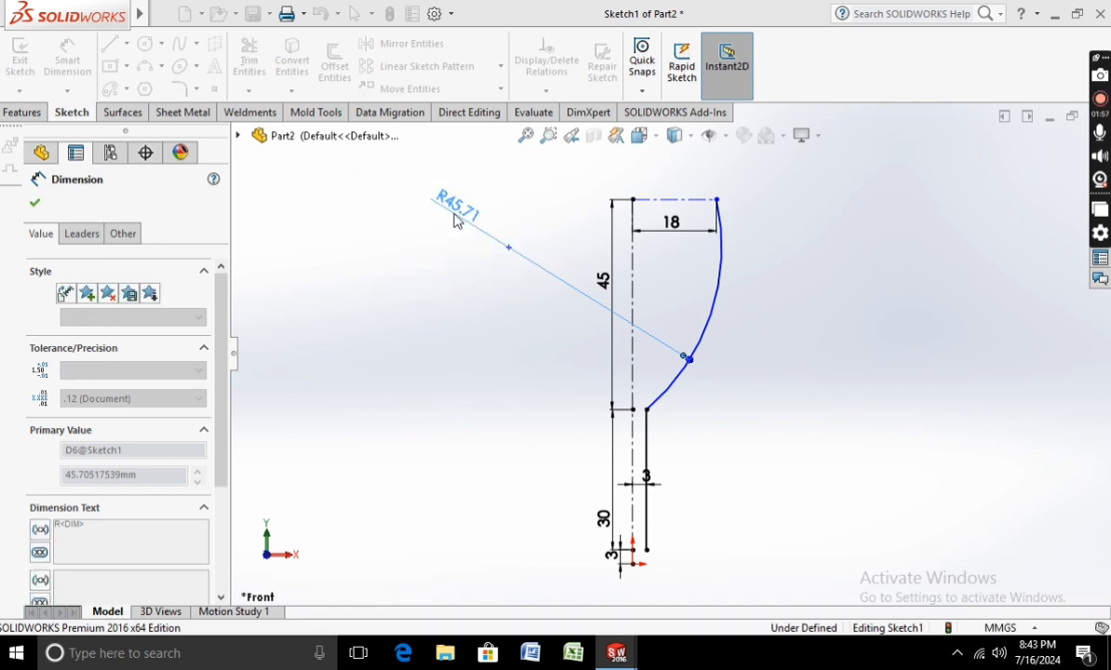
{"action": "left_click", "coordinate": [34, 203]}
Step: Sketch base lines from the stem's lower end: about 19 mm outward, 3 mm down to origin level, about 3 mm inward, and a short line up
{"action": "scroll", "coordinate": [649, 437], "scroll_direction": "down", "scroll_amount": 1}
{"action": "scroll", "coordinate": [659, 558], "scroll_direction": "up", "scroll_amount": 1}
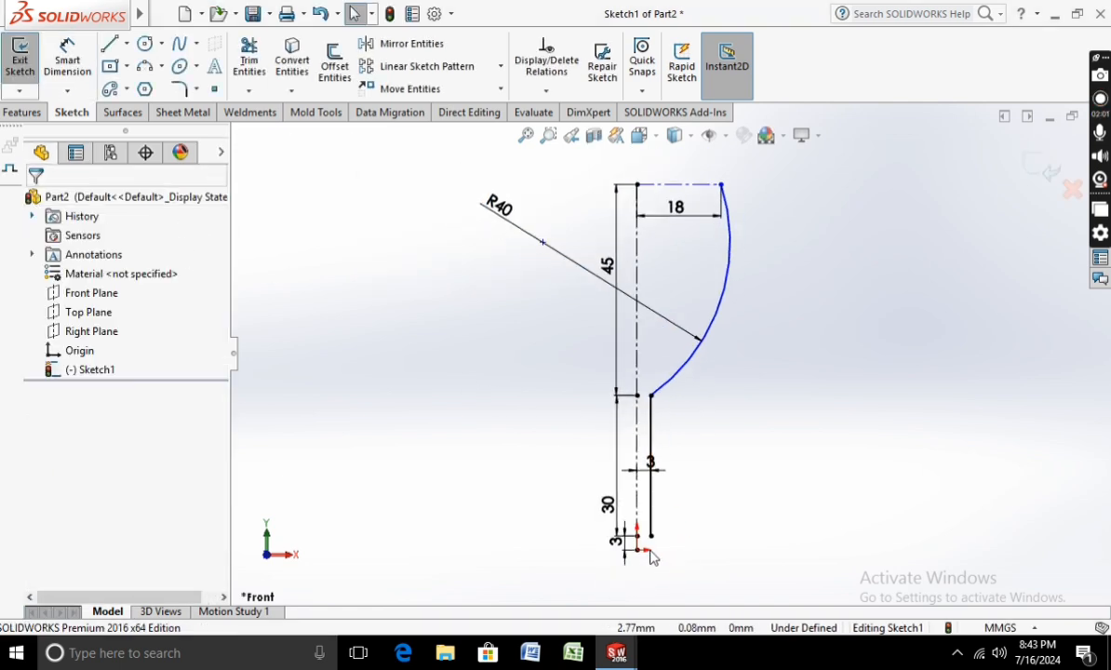
{"action": "scroll", "coordinate": [644, 545], "scroll_direction": "down", "scroll_amount": 1}
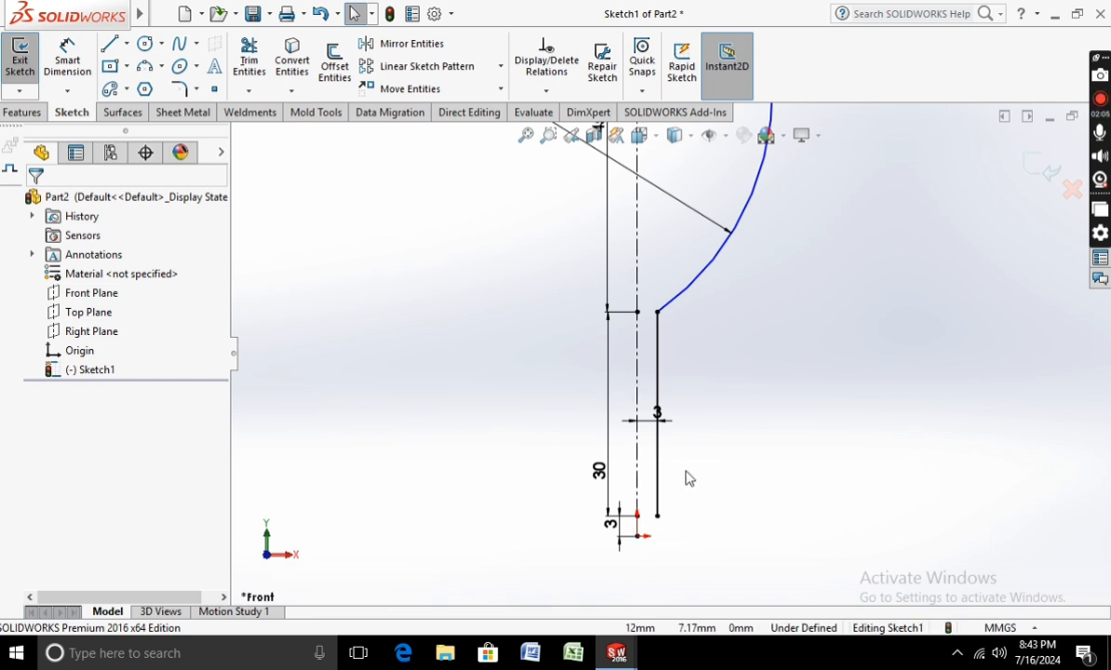
{"action": "left_click", "coordinate": [108, 51]}
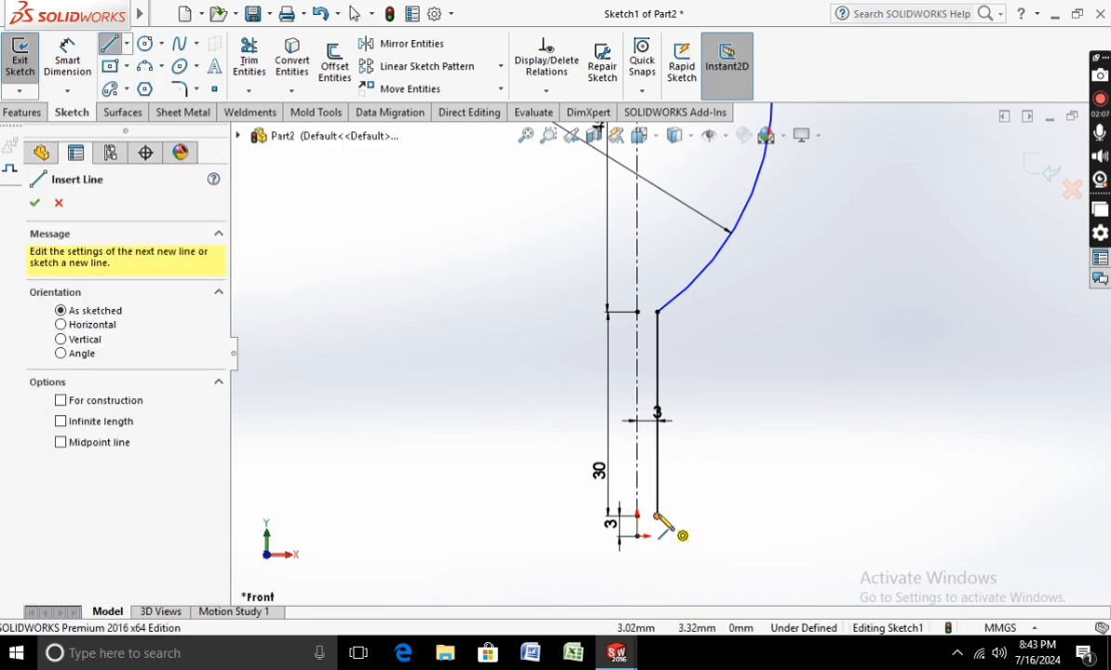
{"action": "left_click", "coordinate": [657, 515]}
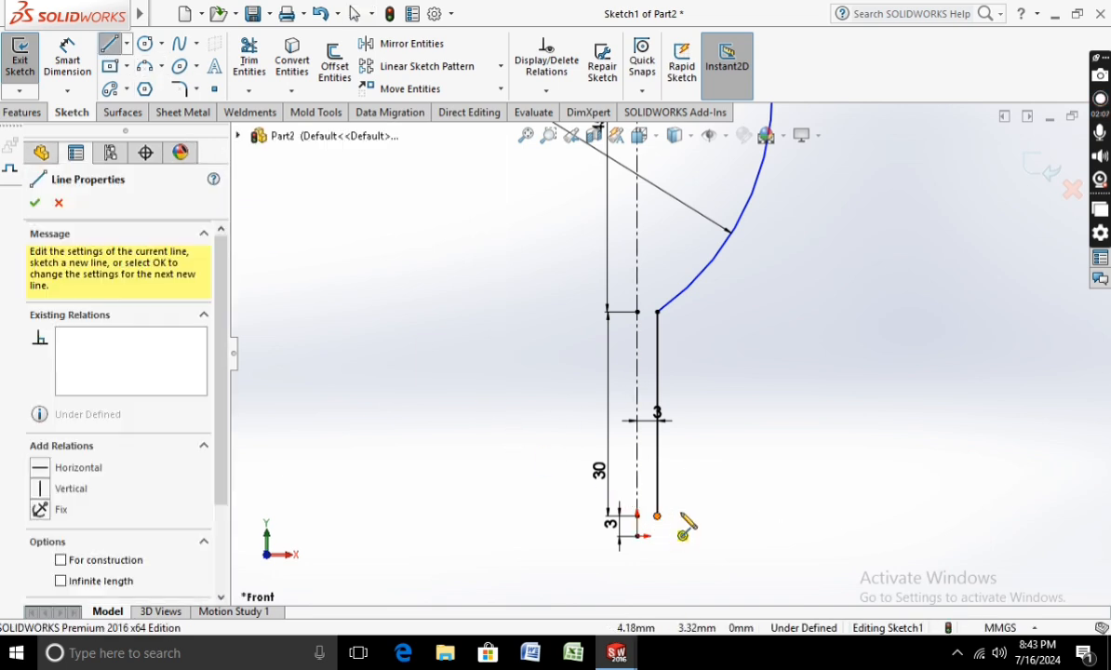
{"action": "left_click", "coordinate": [785, 515]}
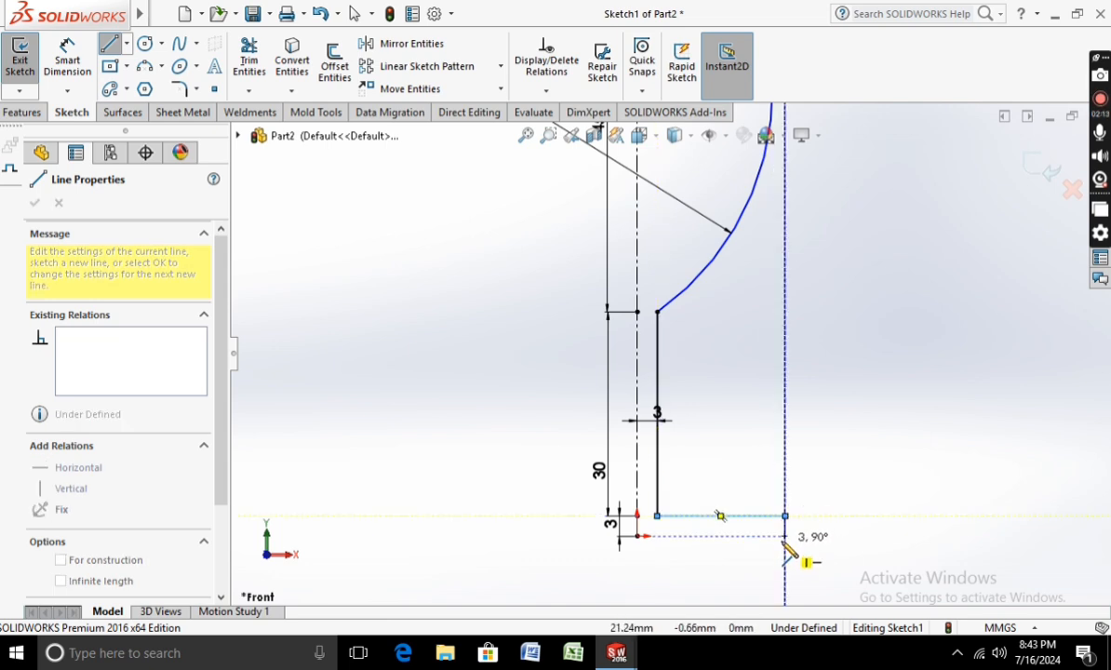
{"action": "left_click", "coordinate": [785, 536]}
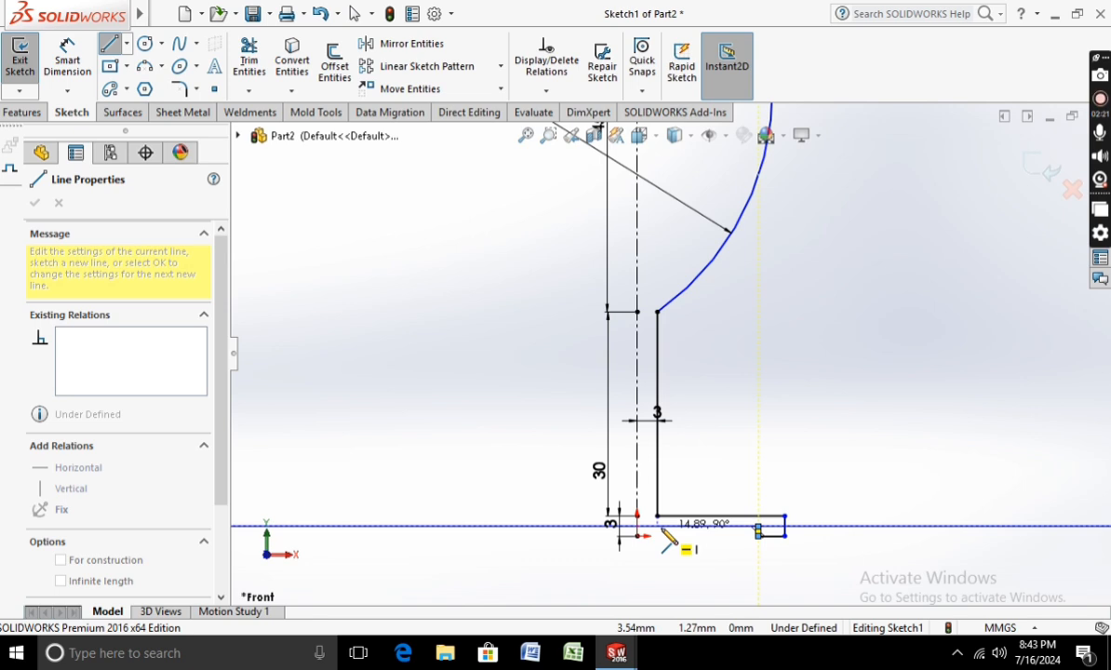
{"action": "key", "text": "Escape"}
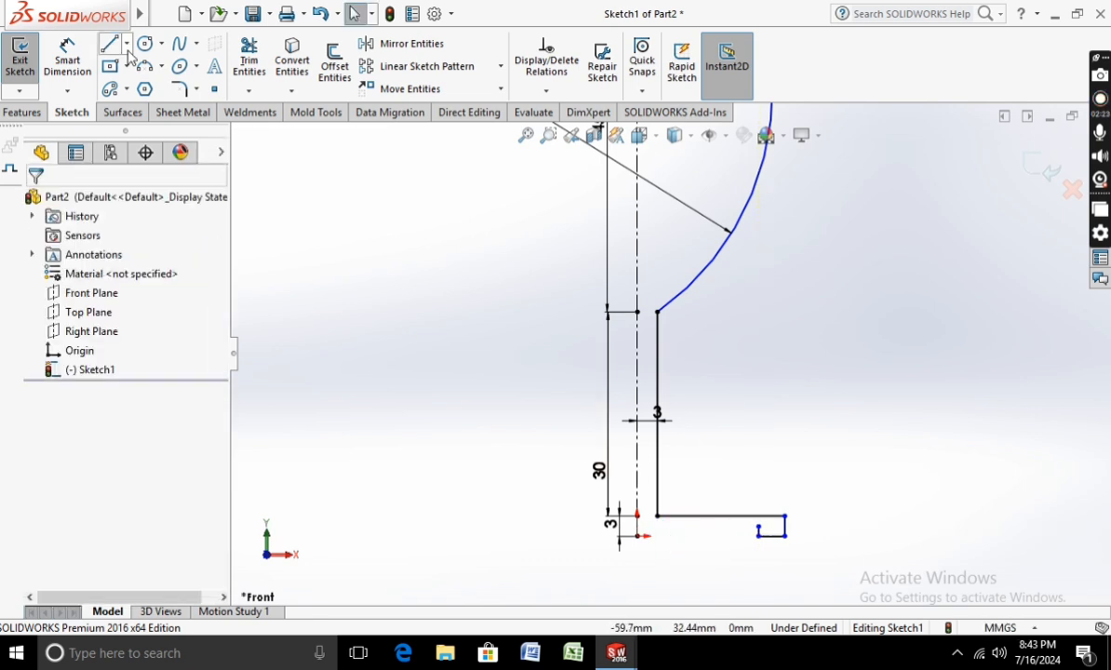
Step: Dimension the base's upper horizontal line to 18 mm
{"action": "left_click", "coordinate": [67, 62]}
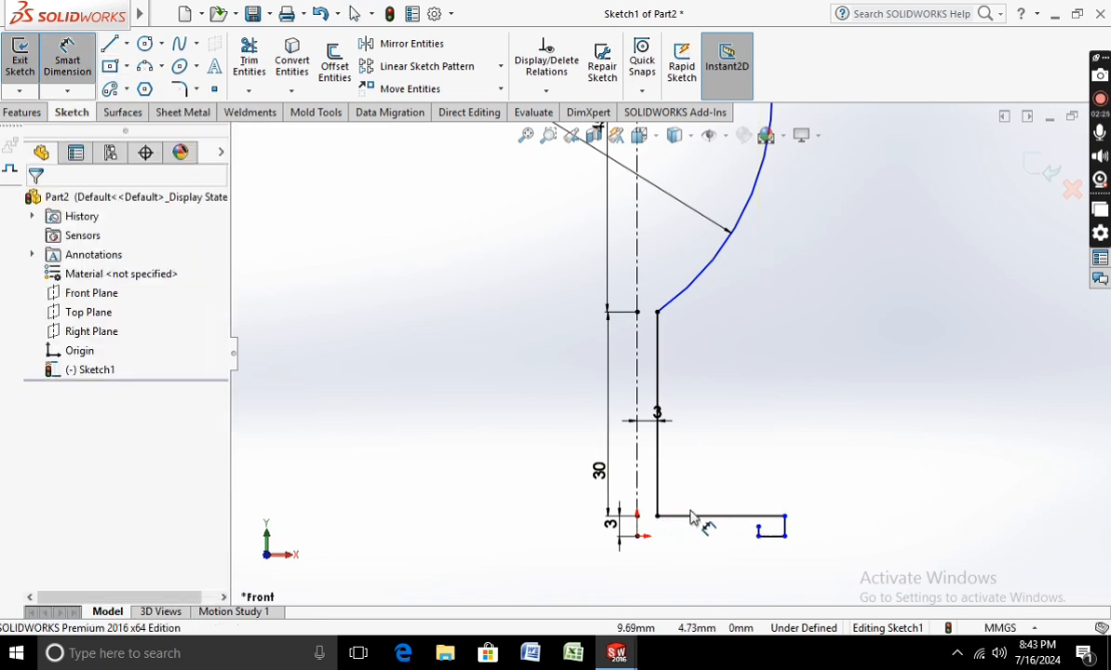
{"action": "left_click", "coordinate": [712, 517]}
{"action": "left_click", "coordinate": [716, 482]}
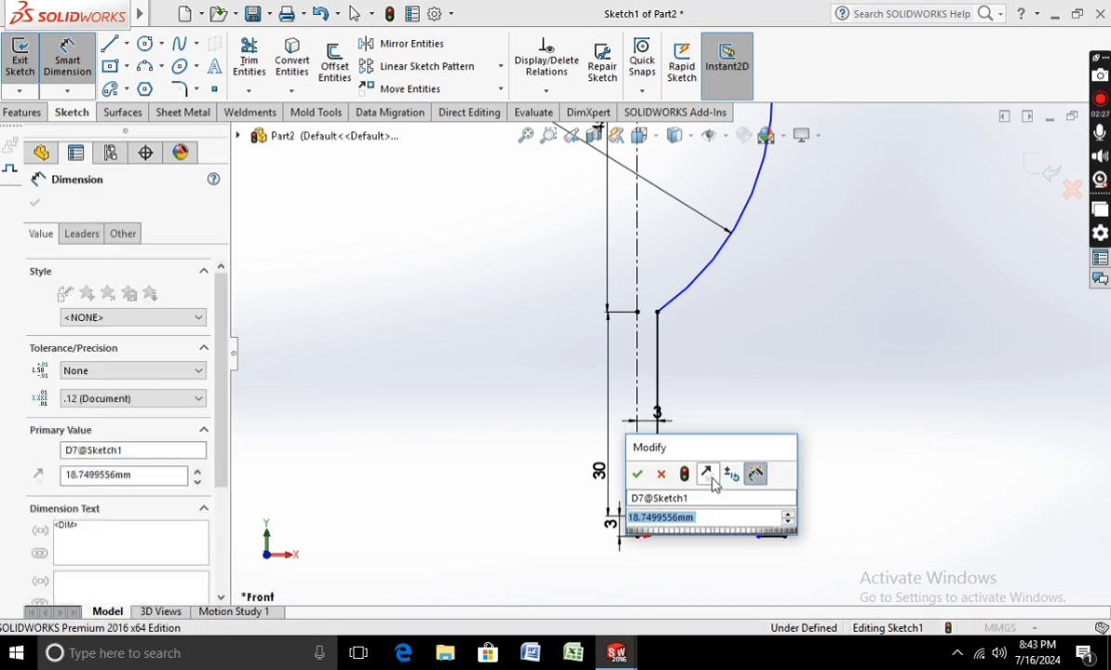
{"action": "type", "text": "18"}
{"action": "key", "text": "Return"}
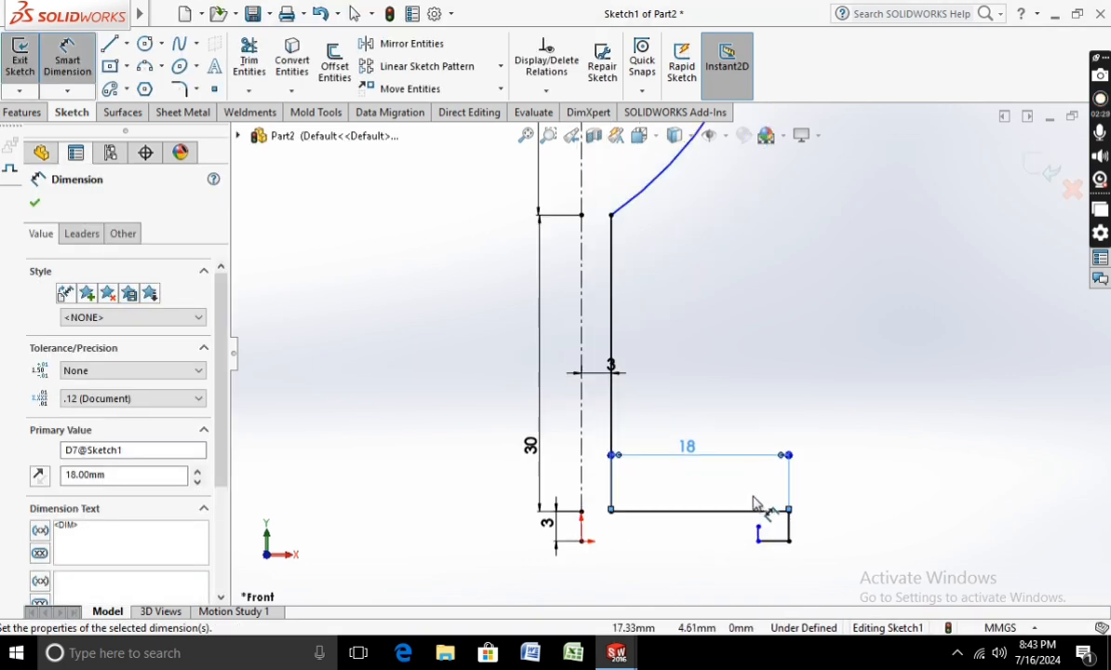
{"action": "left_click", "coordinate": [791, 534]}
{"action": "left_click", "coordinate": [823, 535]}
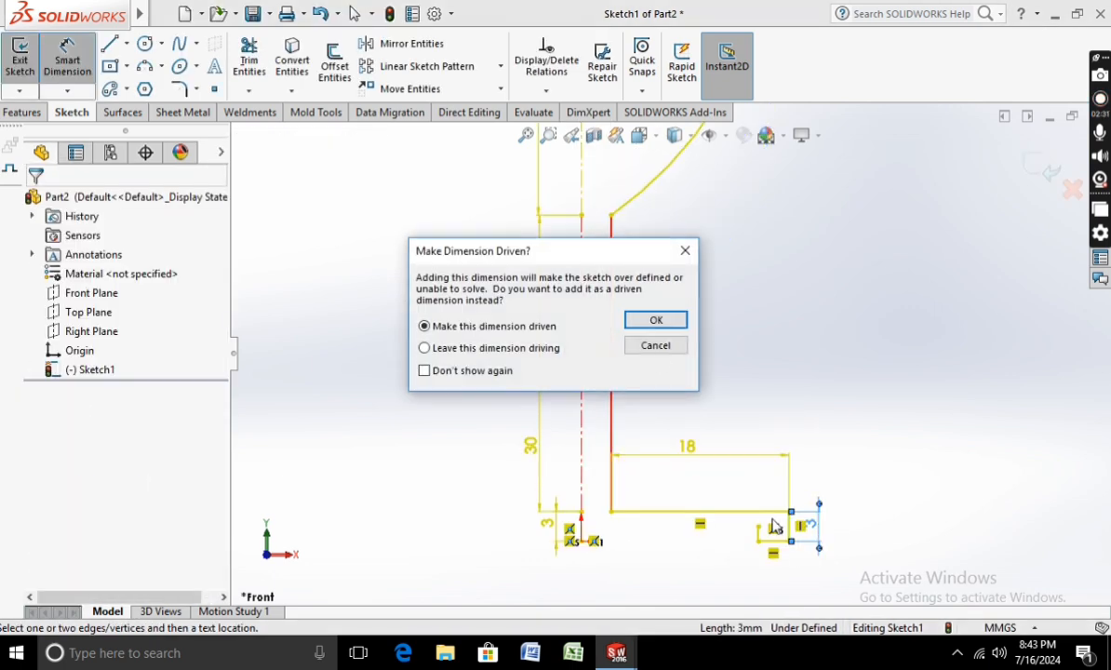
{"action": "left_click", "coordinate": [684, 258]}
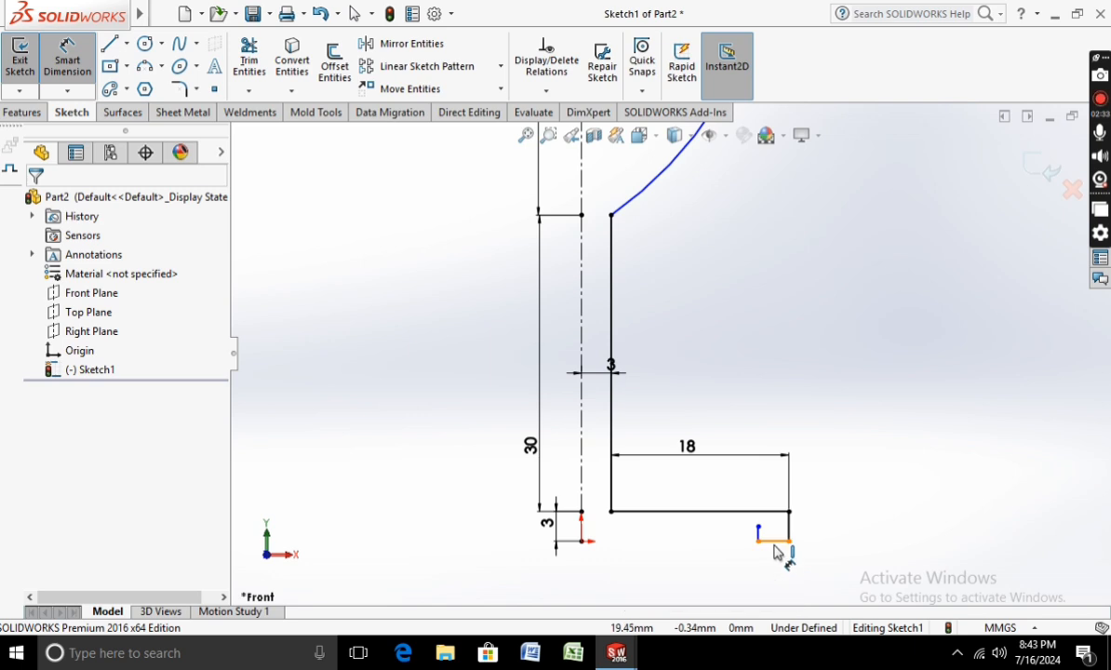
Step: Dimension the base's short bottom line to 3 mm and the short inner vertical line to 1 mm
{"action": "left_click", "coordinate": [759, 534]}
{"action": "left_click", "coordinate": [781, 561]}
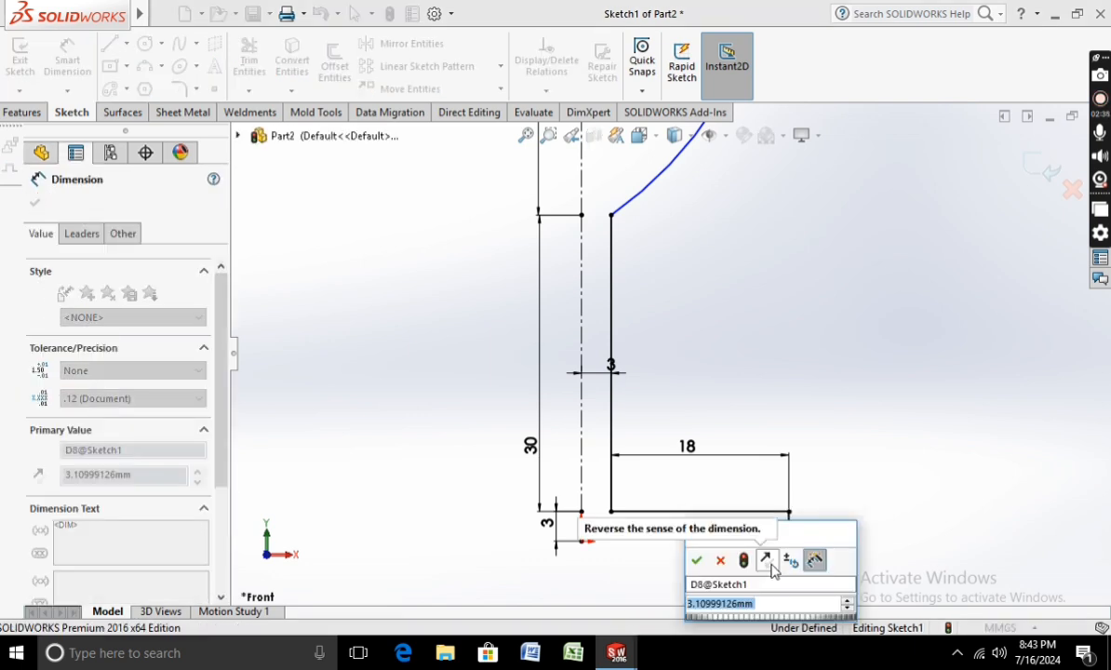
{"action": "type", "text": "3"}
{"action": "key", "text": "Return"}
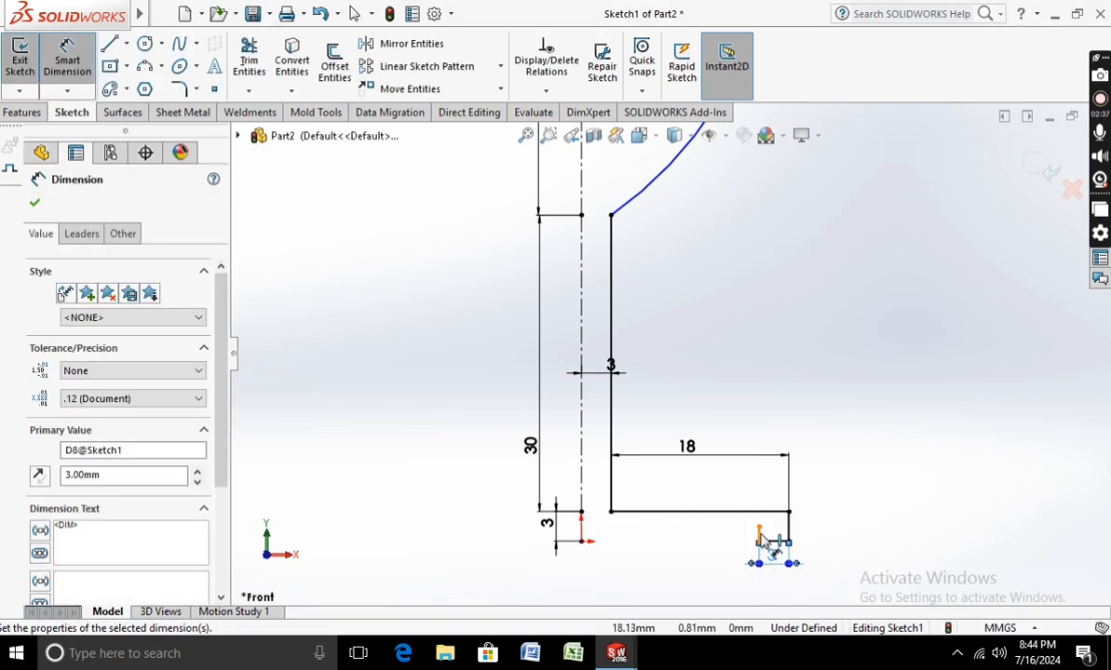
{"action": "left_click", "coordinate": [759, 535]}
{"action": "left_click", "coordinate": [744, 538]}
{"action": "type", "text": "1"}
{"action": "key", "text": "Return"}
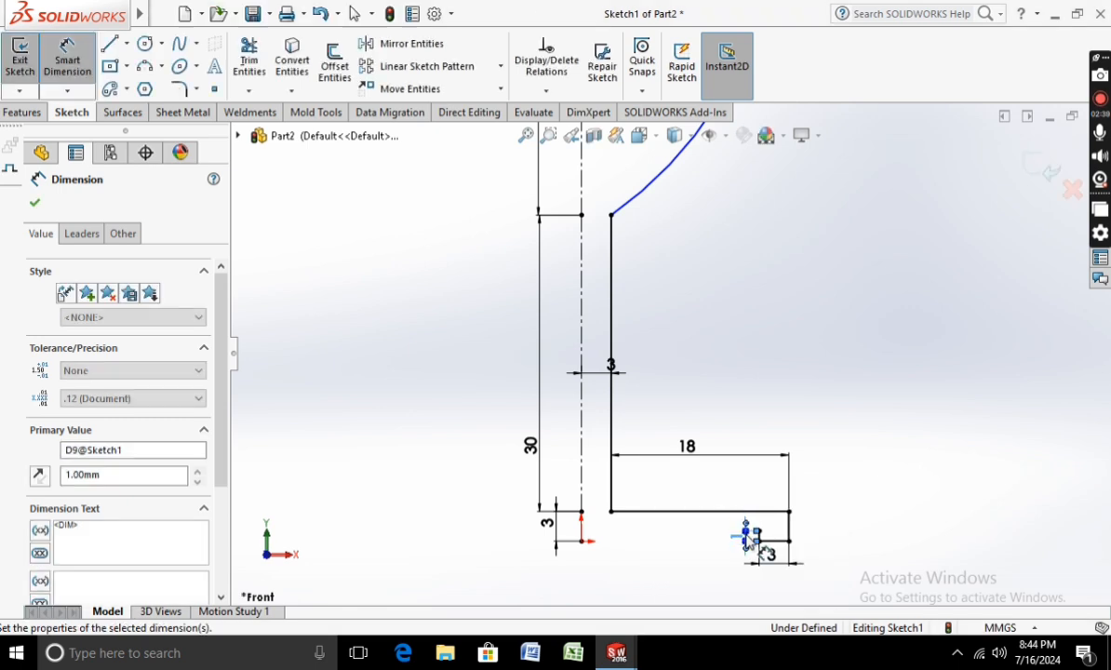
Step: Sketch a horizontal line from the upper end of the 1 mm line to the vertical centerline
{"action": "left_click", "coordinate": [110, 42]}
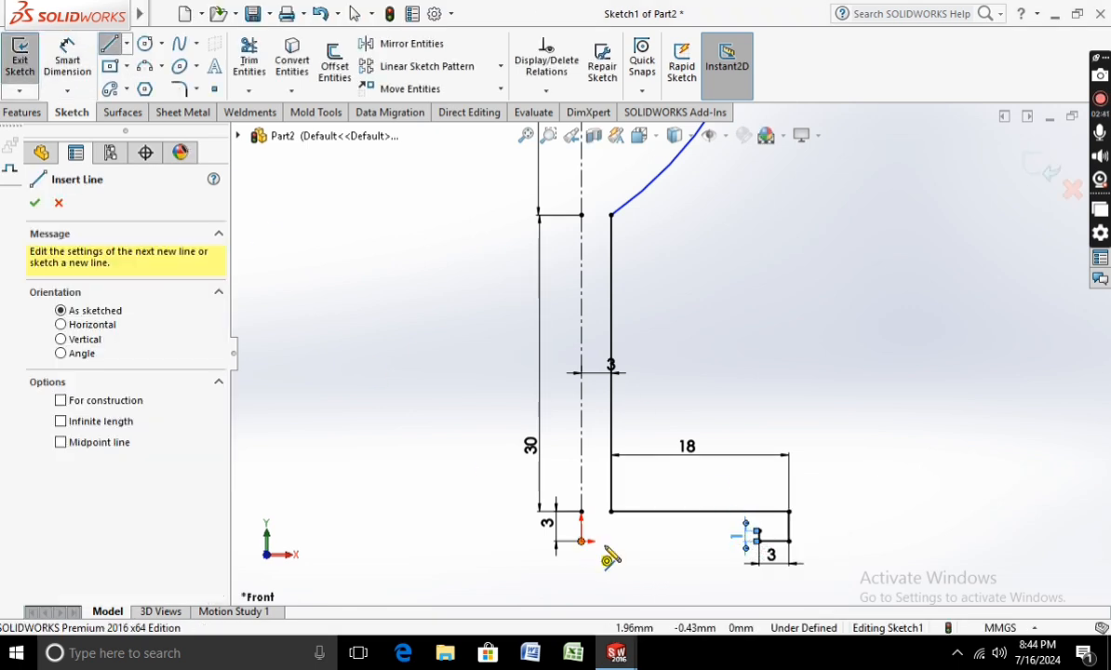
{"action": "left_click", "coordinate": [758, 536]}
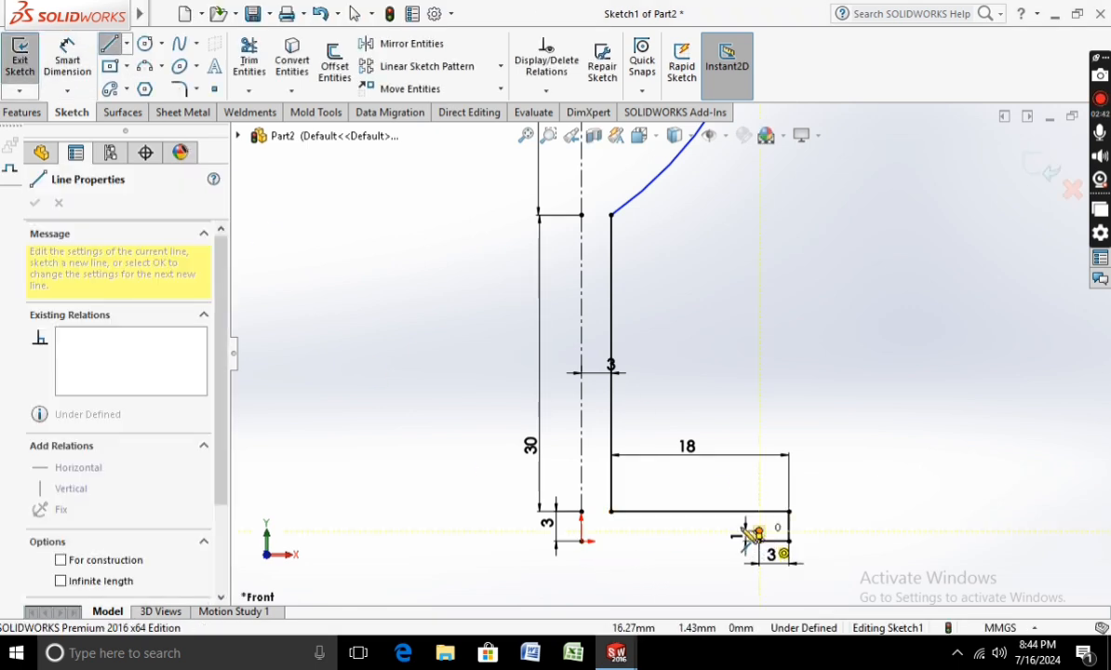
{"action": "left_click", "coordinate": [580, 532]}
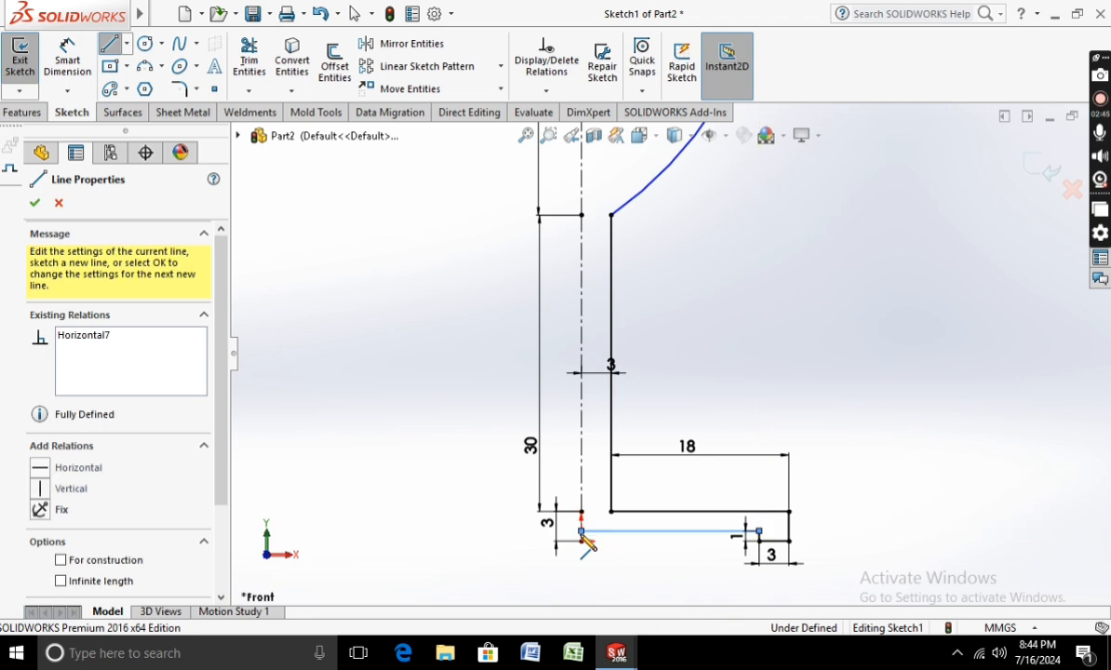
{"action": "key", "text": "Escape"}
Step: Offset the whole connected profile of bowl, stem and base 1 mm inward from the bowl arc
{"action": "scroll", "coordinate": [581, 538], "scroll_direction": "down", "scroll_amount": 3}
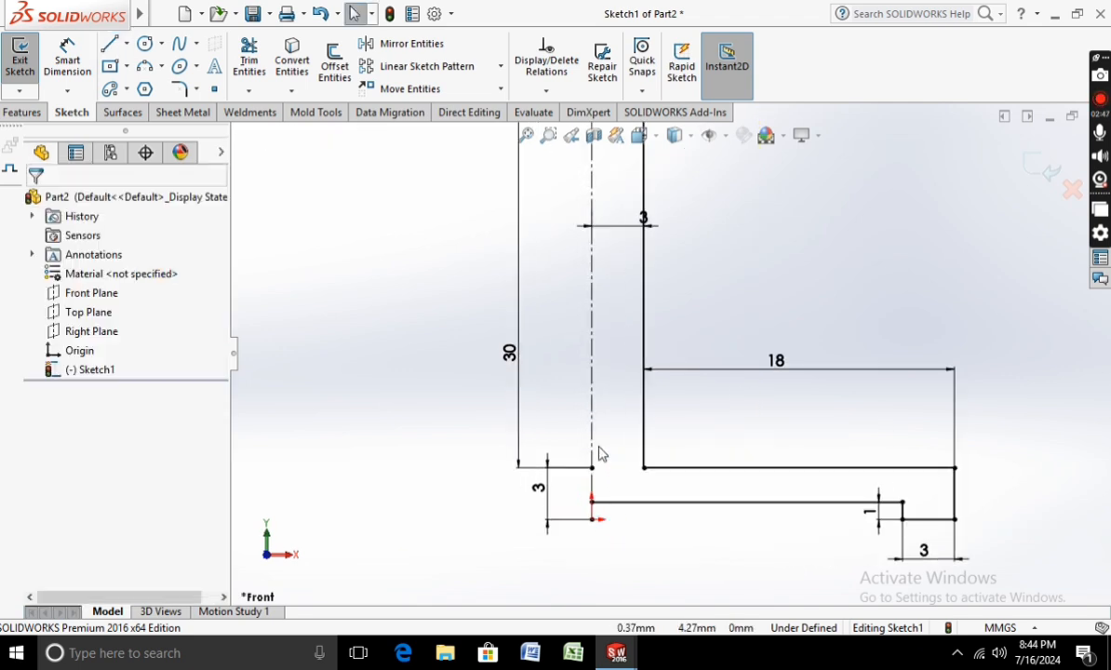
{"action": "scroll", "coordinate": [600, 454], "scroll_direction": "up", "scroll_amount": 3}
{"action": "scroll", "coordinate": [750, 318], "scroll_direction": "up", "scroll_amount": 2}
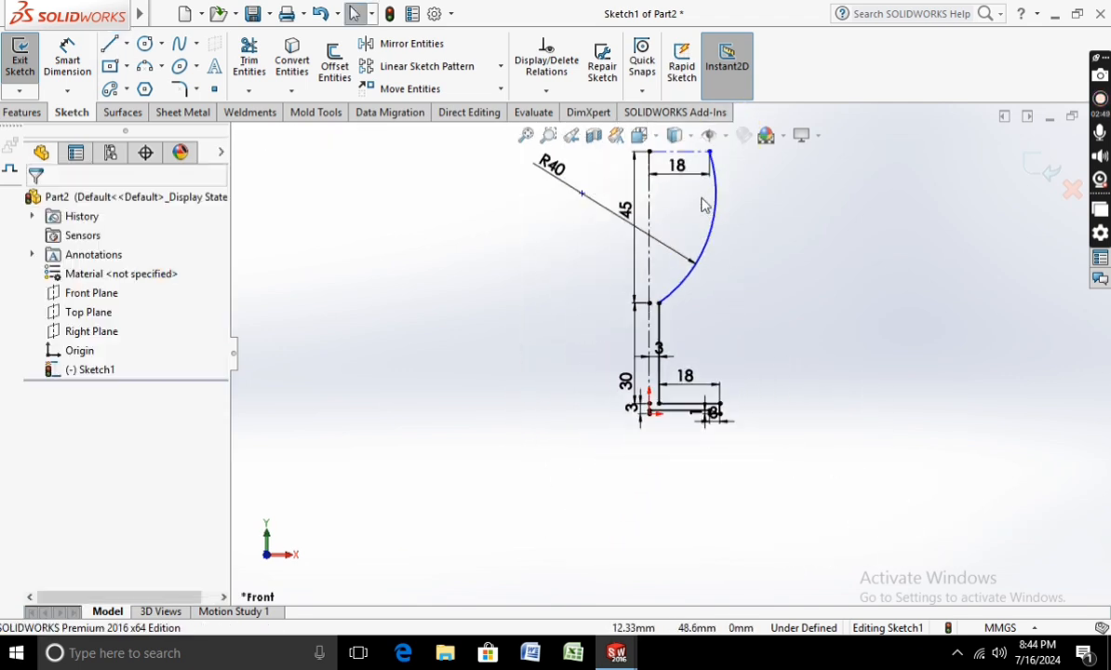
{"action": "scroll", "coordinate": [716, 186], "scroll_direction": "down", "scroll_amount": 2}
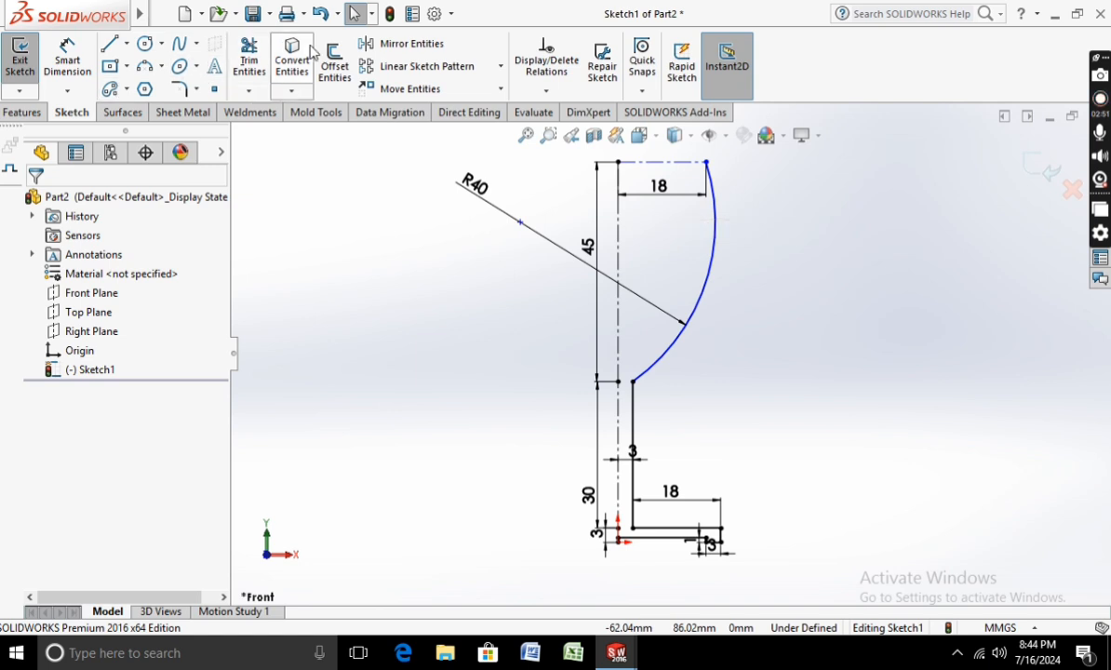
{"action": "left_click", "coordinate": [337, 64]}
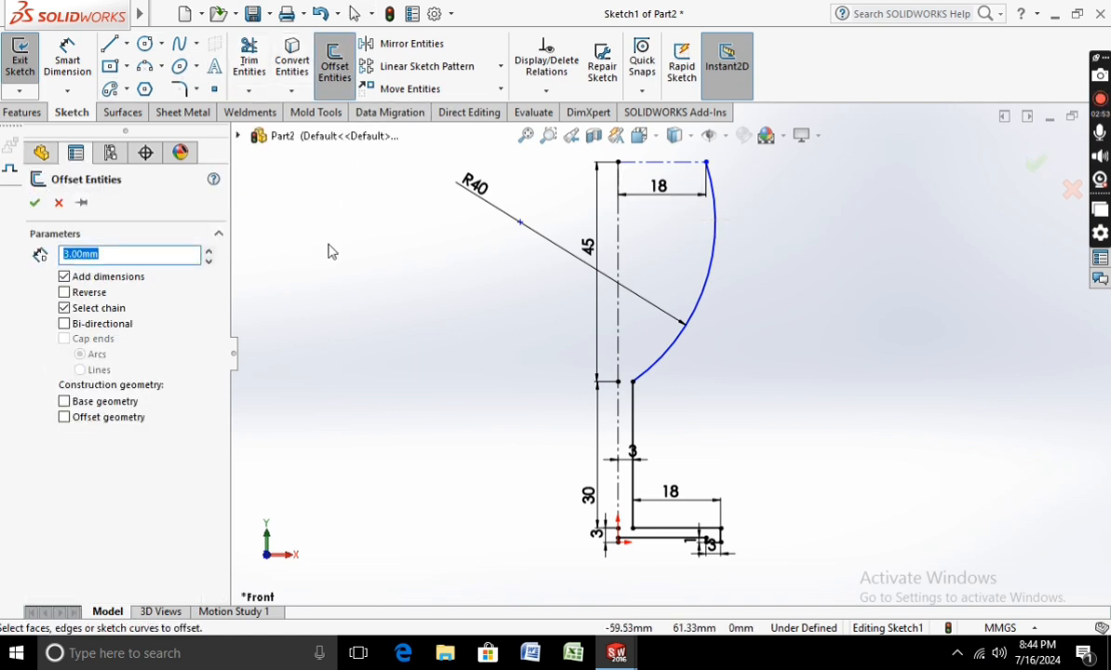
{"action": "key", "text": "Return"}
{"action": "left_click", "coordinate": [712, 243]}
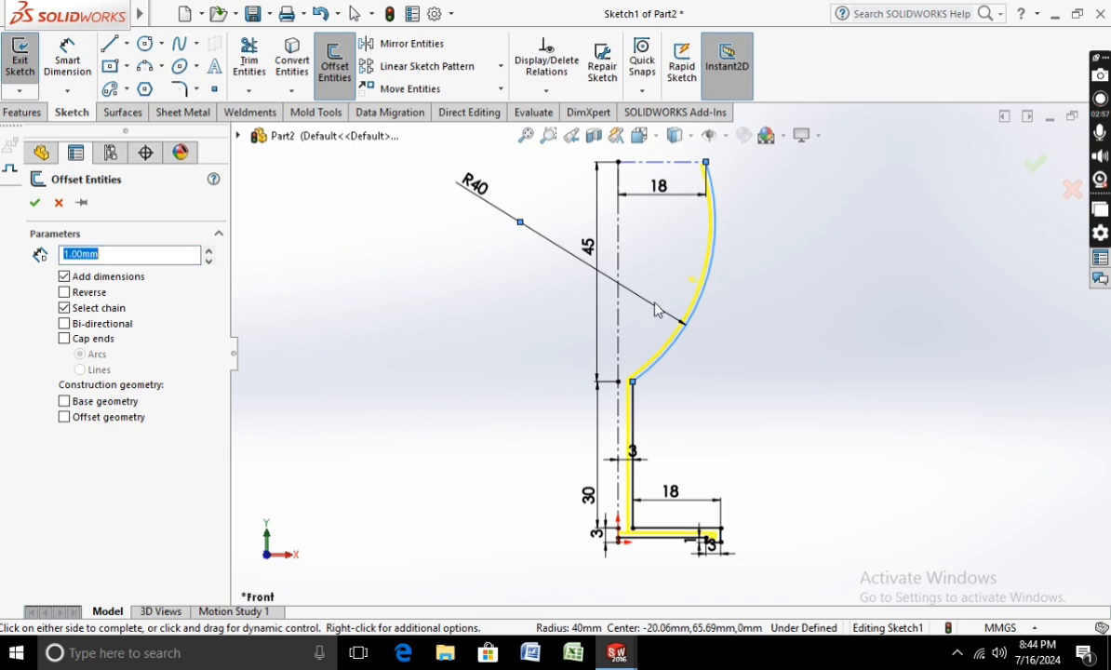
{"action": "scroll", "coordinate": [651, 526], "scroll_direction": "down", "scroll_amount": 3}
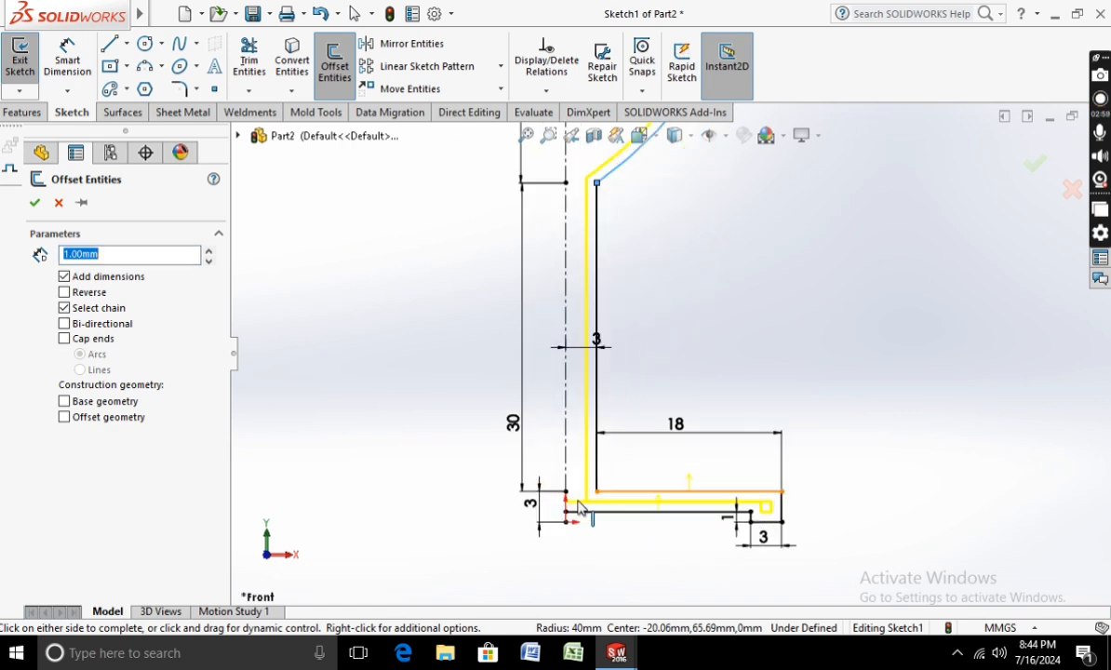
{"action": "left_click", "coordinate": [34, 203]}
Step: Try to trim away the small offset square at the outer end of the base
{"action": "left_click", "coordinate": [248, 63]}
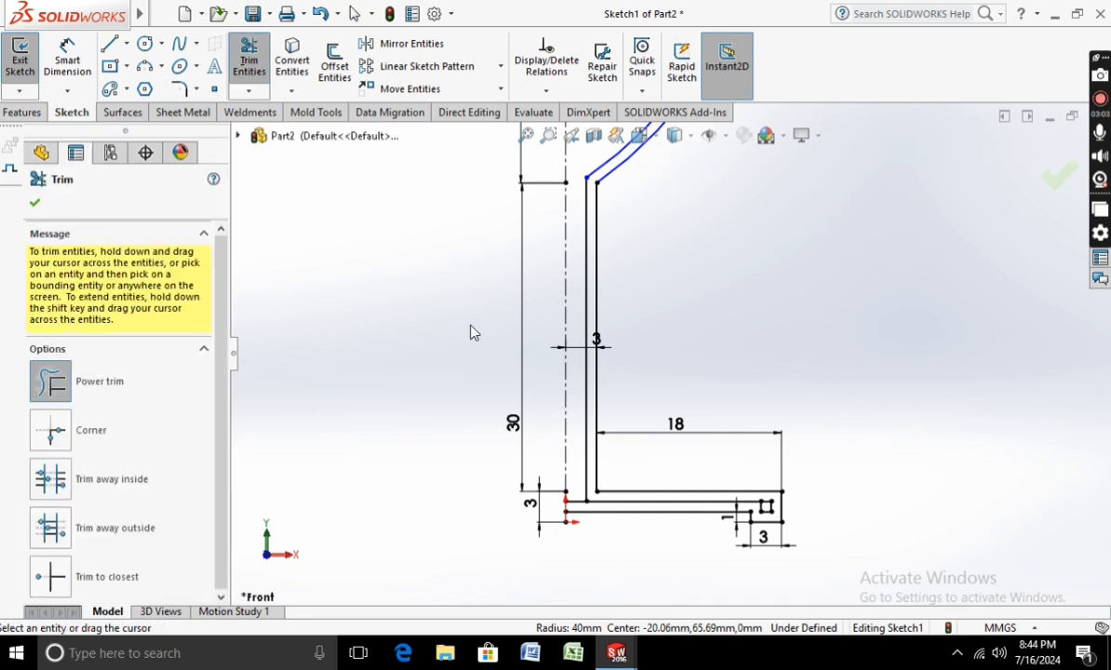
{"action": "scroll", "coordinate": [702, 462], "scroll_direction": "down", "scroll_amount": 3}
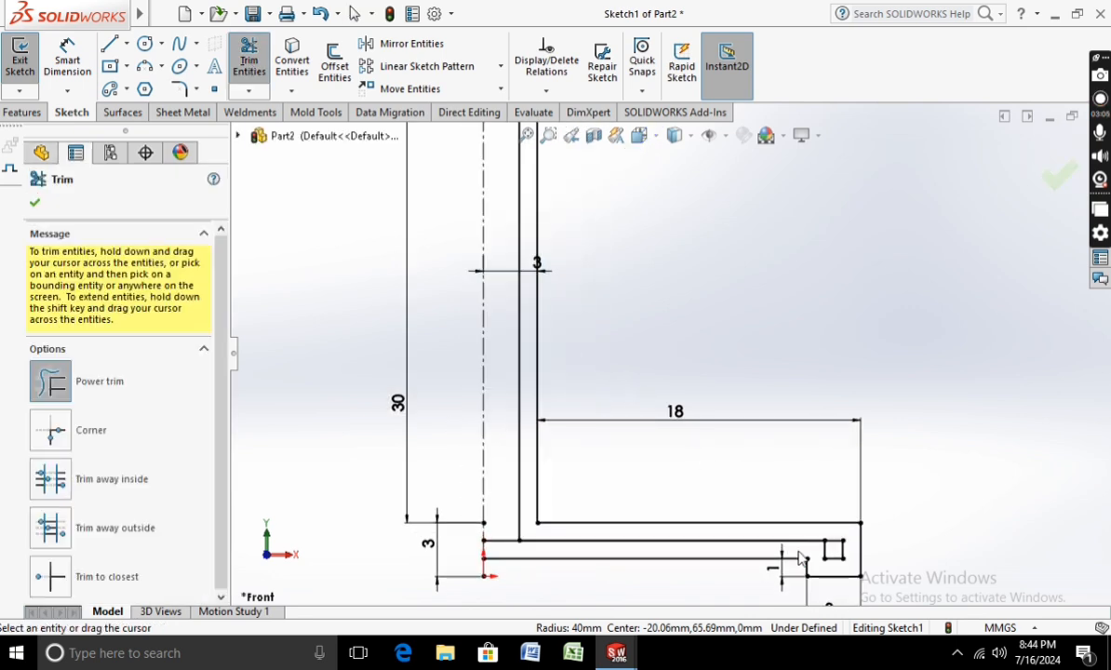
{"action": "mouse_move", "coordinate": [794, 551]}
{"action": "left_mouse_down"}
{"action": "mouse_move", "coordinate": [801, 534]}
{"action": "mouse_move", "coordinate": [812, 548]}
{"action": "mouse_move", "coordinate": [852, 521]}
{"action": "mouse_move", "coordinate": [835, 542]}
{"action": "left_mouse_up"}
{"action": "scroll", "coordinate": [819, 539], "scroll_direction": "down", "scroll_amount": 2}
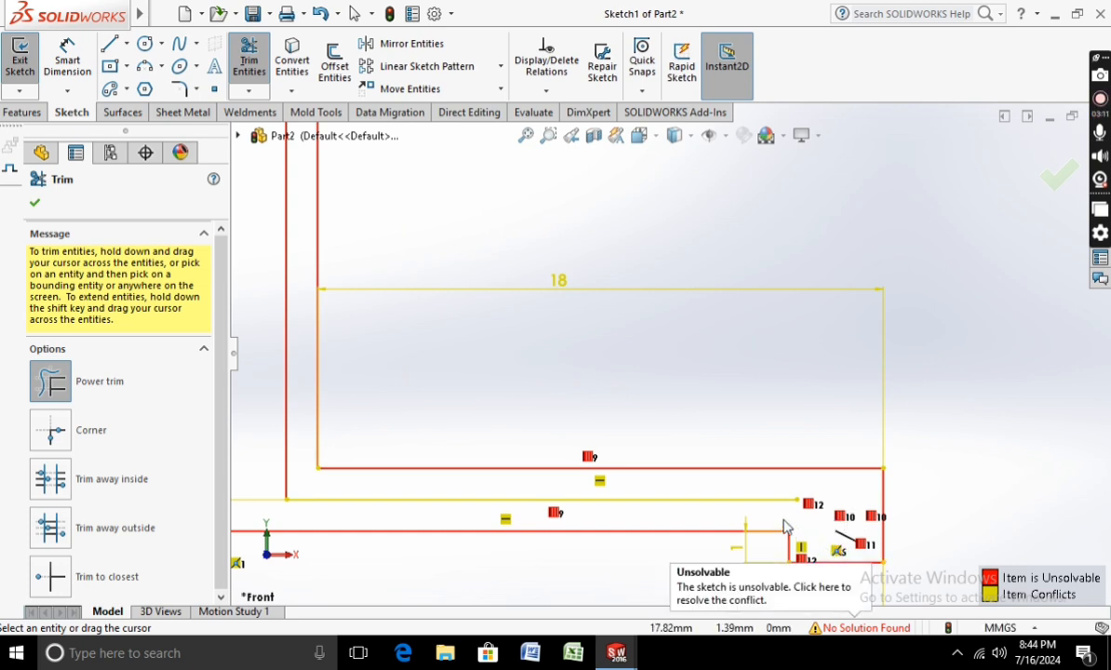
Step: Undo the trims at the base and the 1 mm offset of the whole profile
{"action": "key", "text": "Escape"}
{"action": "key", "text": "ctrl+z"}
{"action": "key", "text": "ctrl+z"}
{"action": "key", "text": "ctrl+z"}
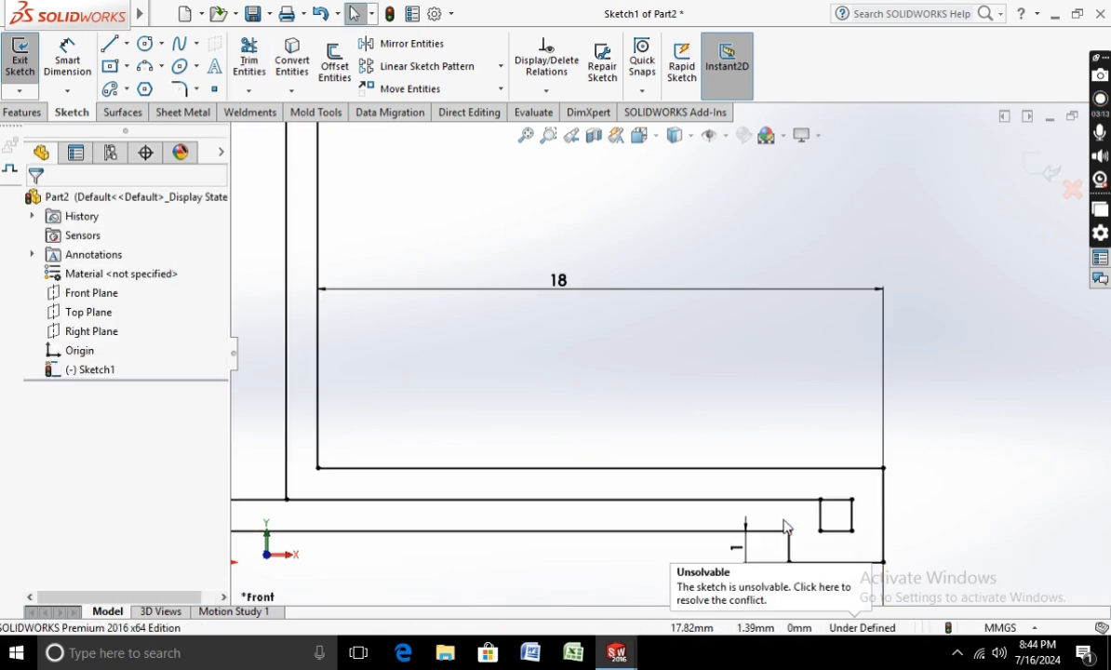
{"action": "key", "text": "ctrl+z"}
Step: Offset only the bowl arc and the vertical stem line 1 mm inward, without selecting the whole chain
{"action": "scroll", "coordinate": [372, 411], "scroll_direction": "up", "scroll_amount": 9}
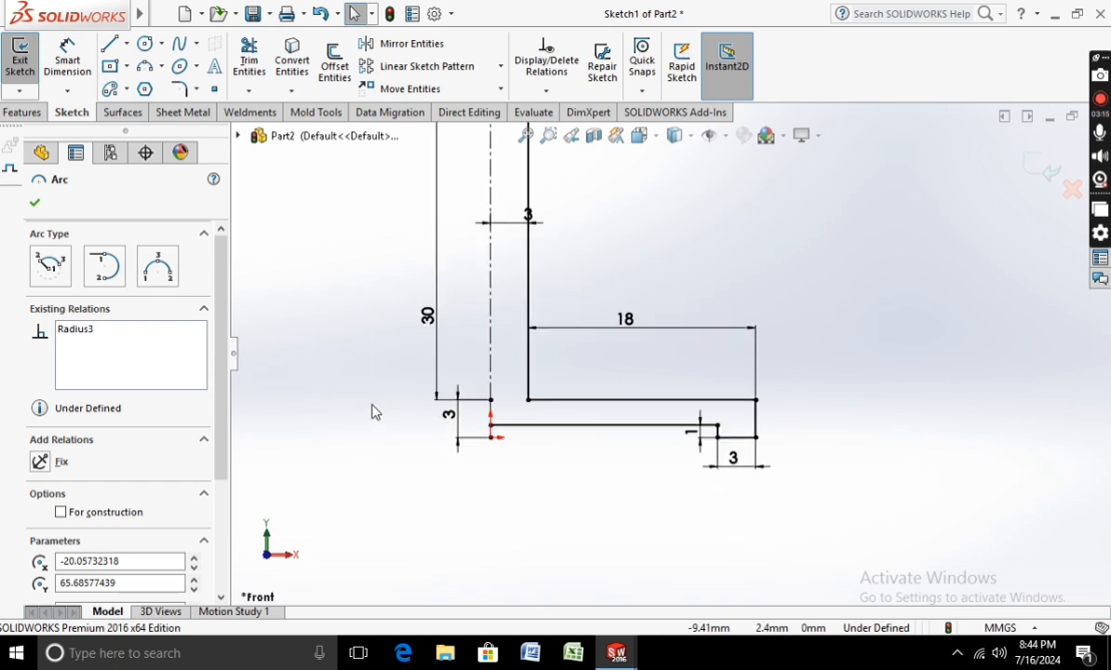
{"action": "scroll", "coordinate": [507, 164], "scroll_direction": "up", "scroll_amount": 4}
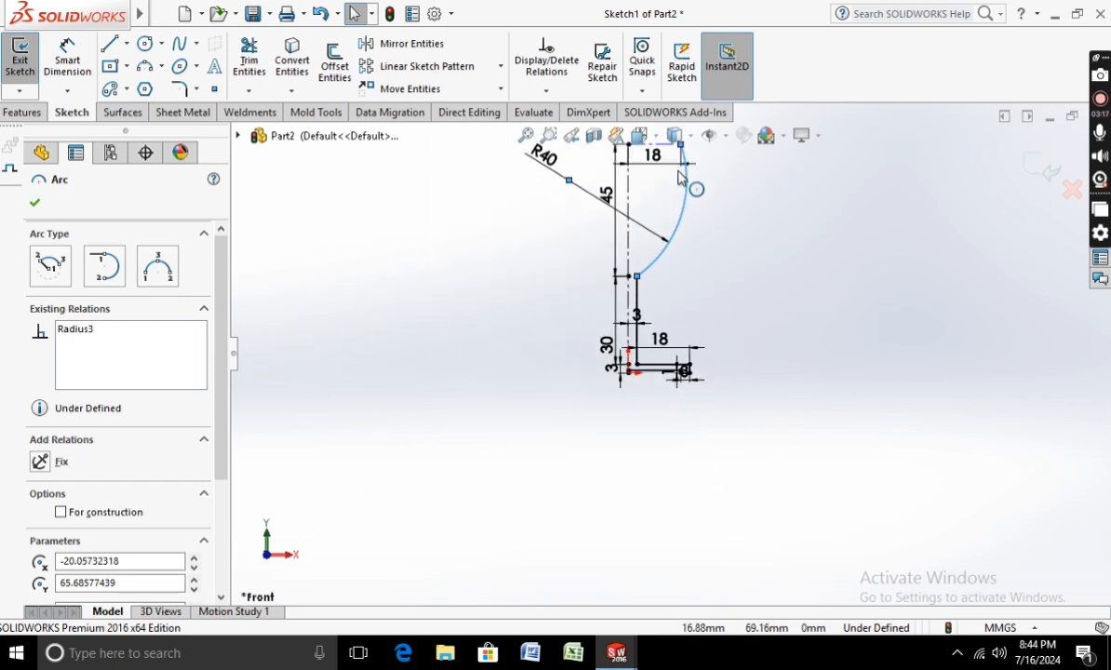
{"action": "left_click", "coordinate": [338, 63]}
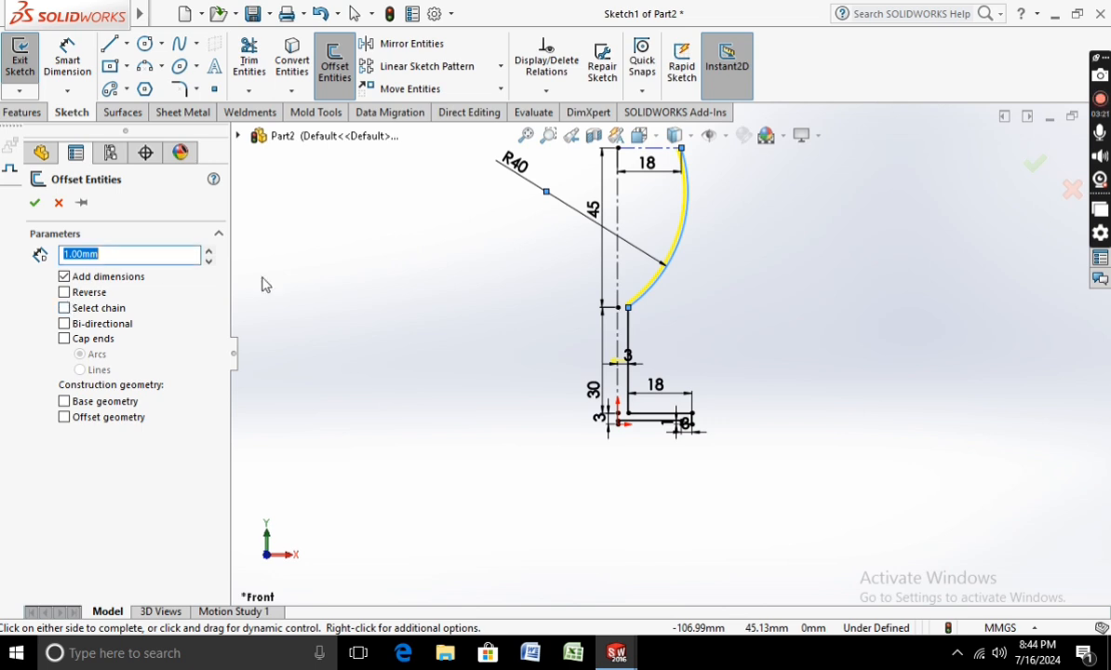
{"action": "scroll", "coordinate": [600, 302], "scroll_direction": "down", "scroll_amount": 2}
{"action": "left_click", "coordinate": [613, 347]}
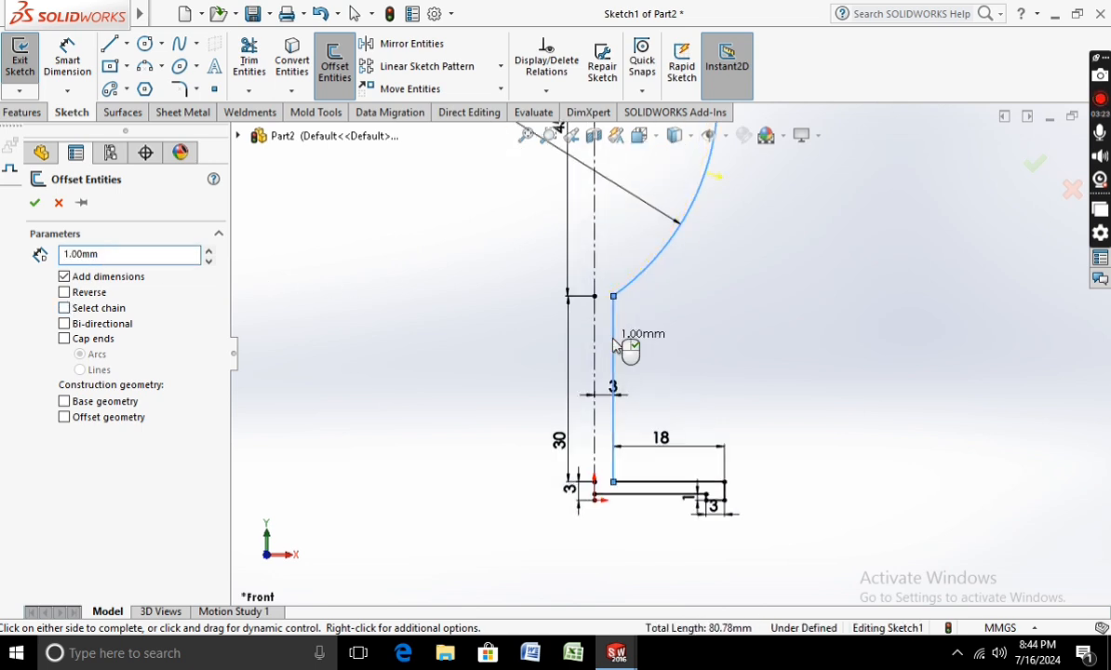
{"action": "left_click", "coordinate": [38, 206]}
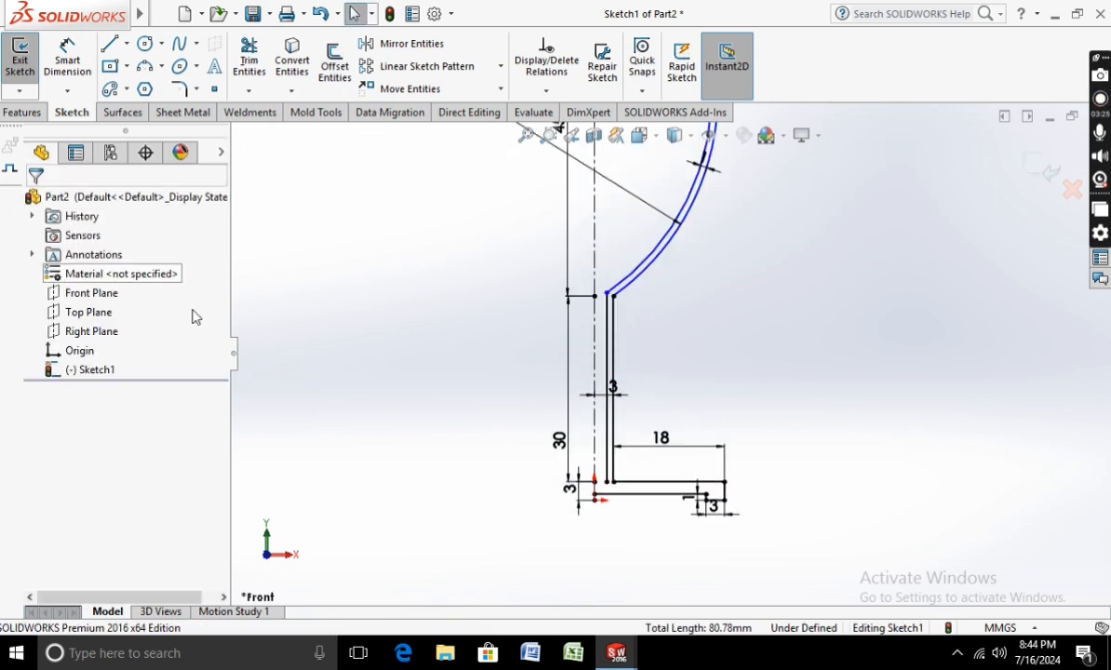
Step: Trim away the offset vertical line inside the stem
{"action": "scroll", "coordinate": [618, 451], "scroll_direction": "down", "scroll_amount": 5}
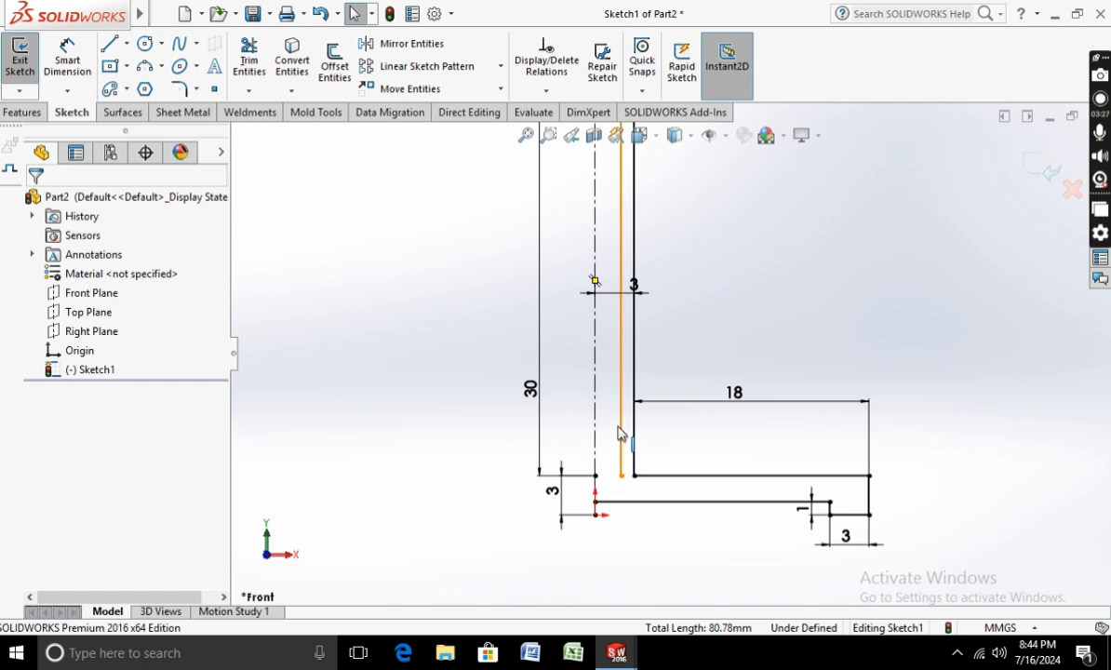
{"action": "scroll", "coordinate": [621, 447], "scroll_direction": "up", "scroll_amount": 3}
{"action": "scroll", "coordinate": [642, 253], "scroll_direction": "down", "scroll_amount": 3}
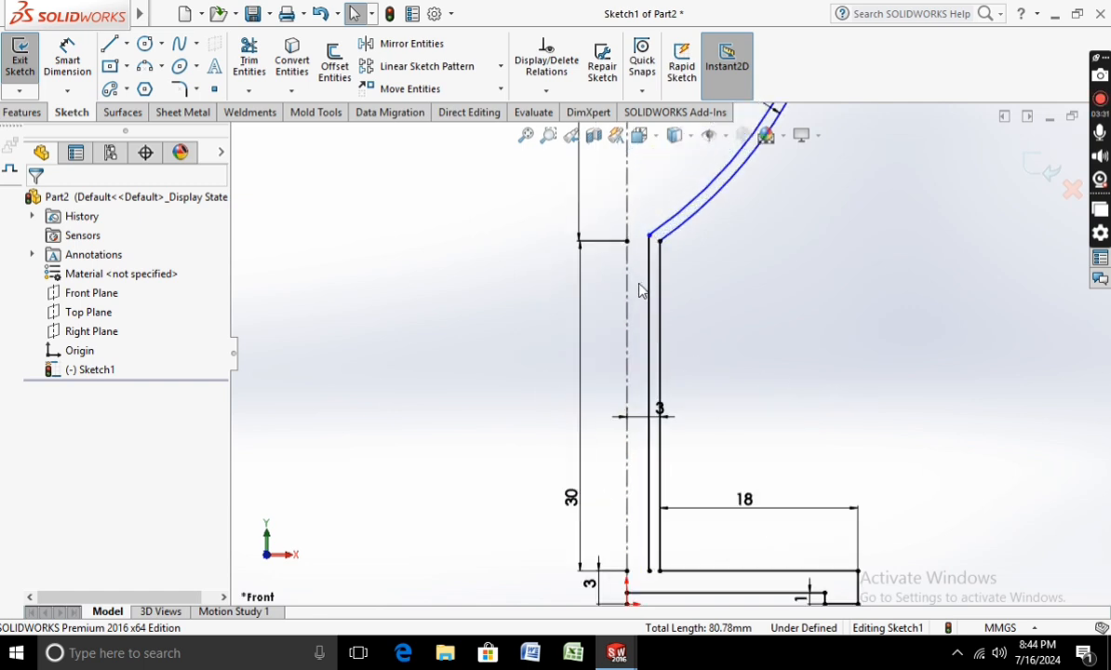
{"action": "left_click", "coordinate": [249, 58]}
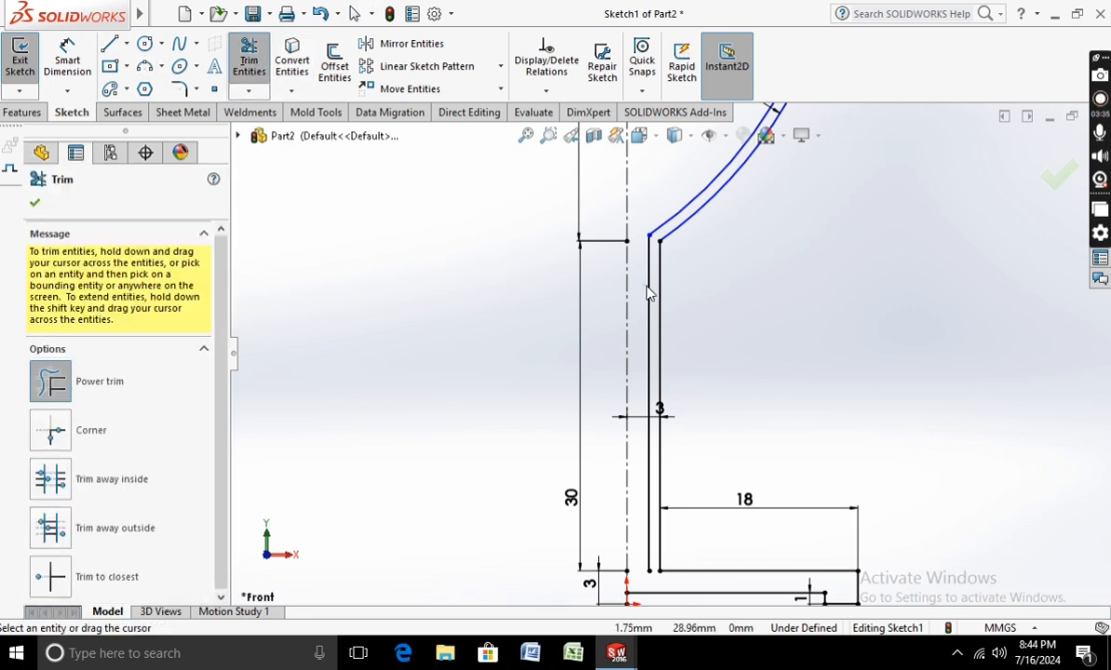
{"action": "left_click_drag", "start_coordinate": [651, 298], "coordinate": [642, 296]}
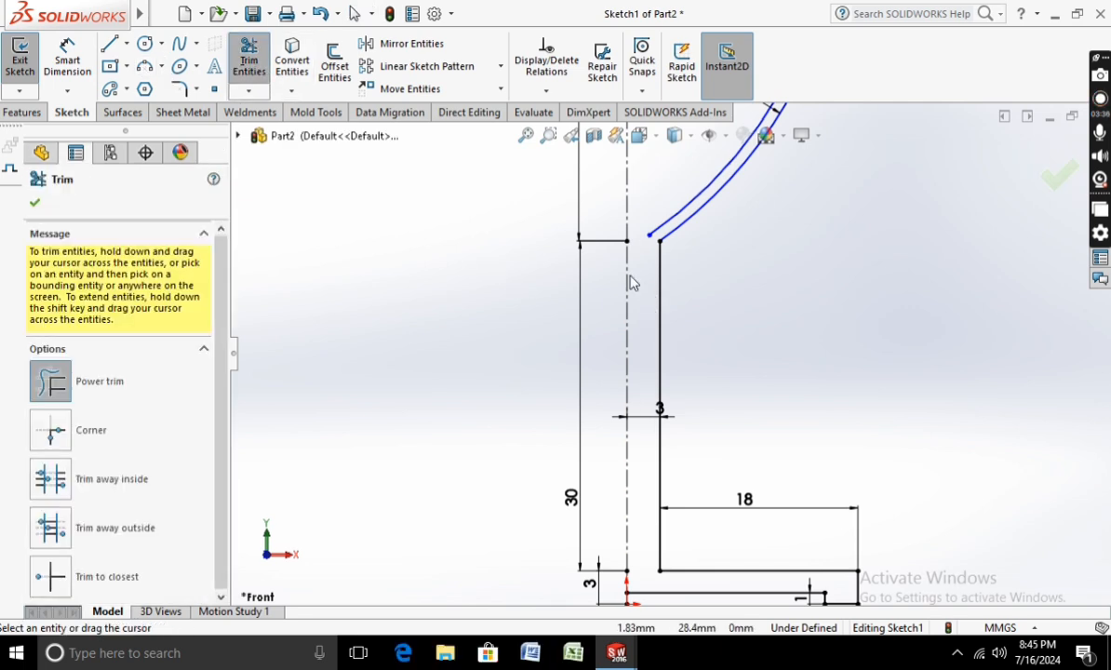
Step: Extend the lower end of the inner bowl arc to the vertical centerline
{"action": "left_click", "coordinate": [248, 93]}
{"action": "left_click", "coordinate": [266, 133]}
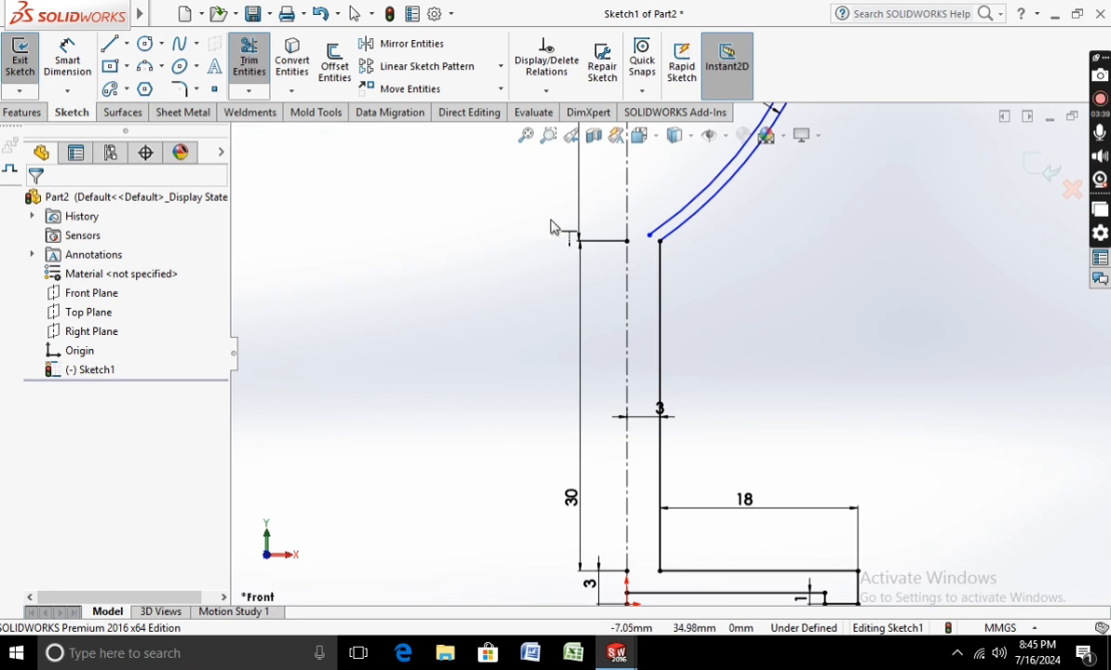
{"action": "left_click", "coordinate": [672, 226]}
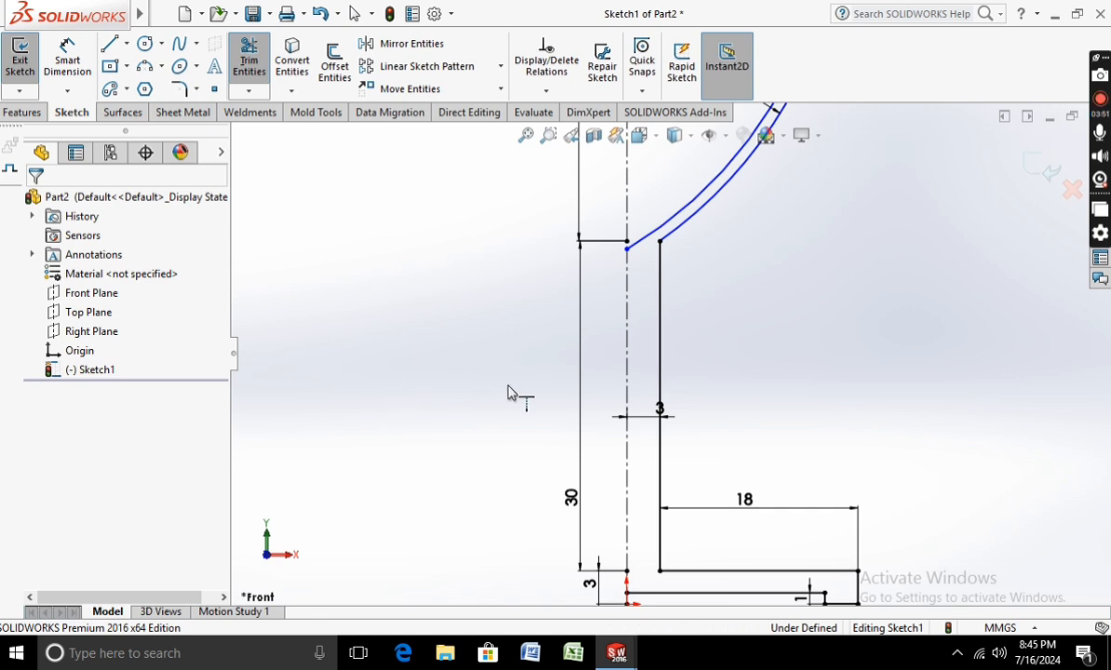
Step: Convert the 30 mm stem section of the vertical centerline from construction to contour geometry
{"action": "scroll", "coordinate": [707, 596], "scroll_direction": "down", "scroll_amount": 2}
{"action": "scroll", "coordinate": [617, 563], "scroll_direction": "up", "scroll_amount": 1}
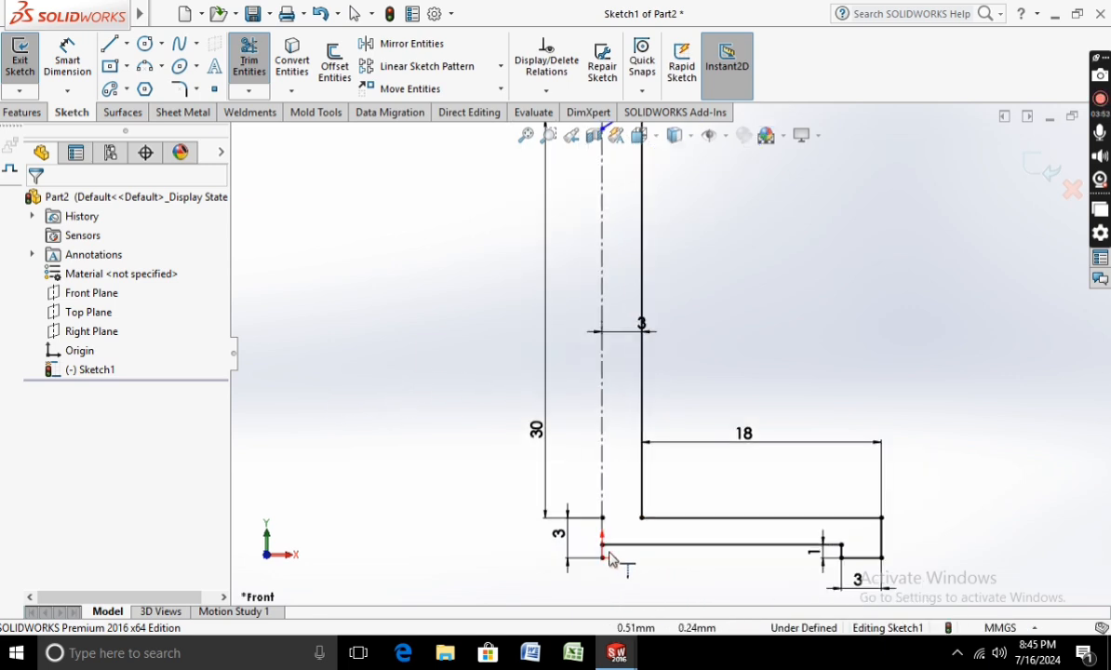
{"action": "scroll", "coordinate": [608, 560], "scroll_direction": "down", "scroll_amount": 4}
{"action": "scroll", "coordinate": [588, 501], "scroll_direction": "up", "scroll_amount": 3}
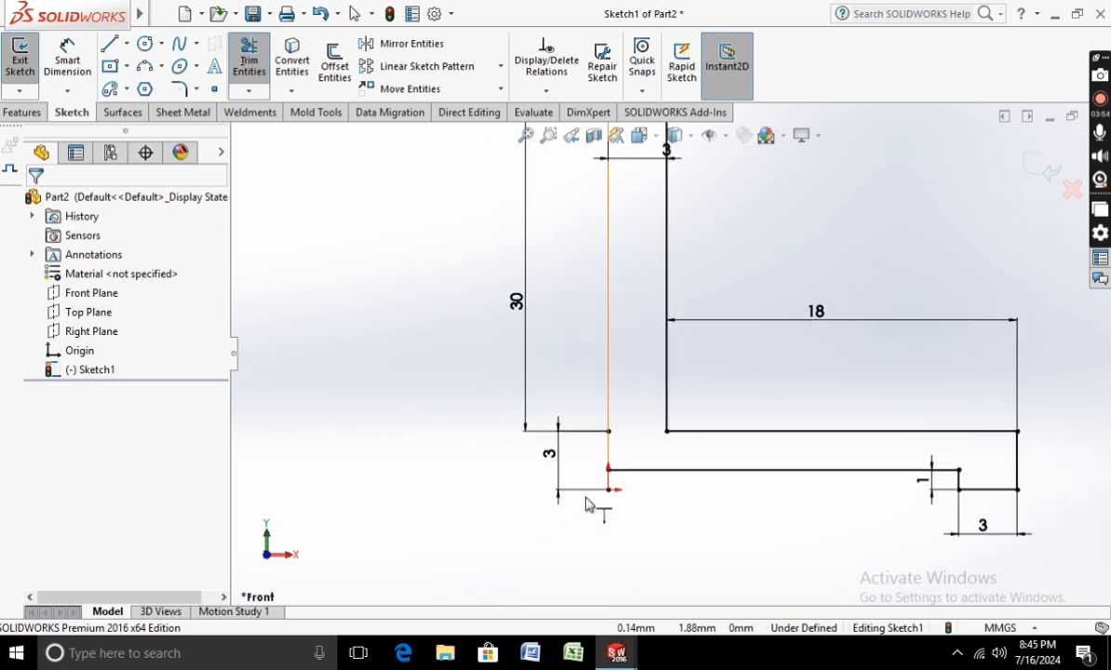
{"action": "right_click", "coordinate": [620, 298]}
{"action": "left_click", "coordinate": [634, 265]}
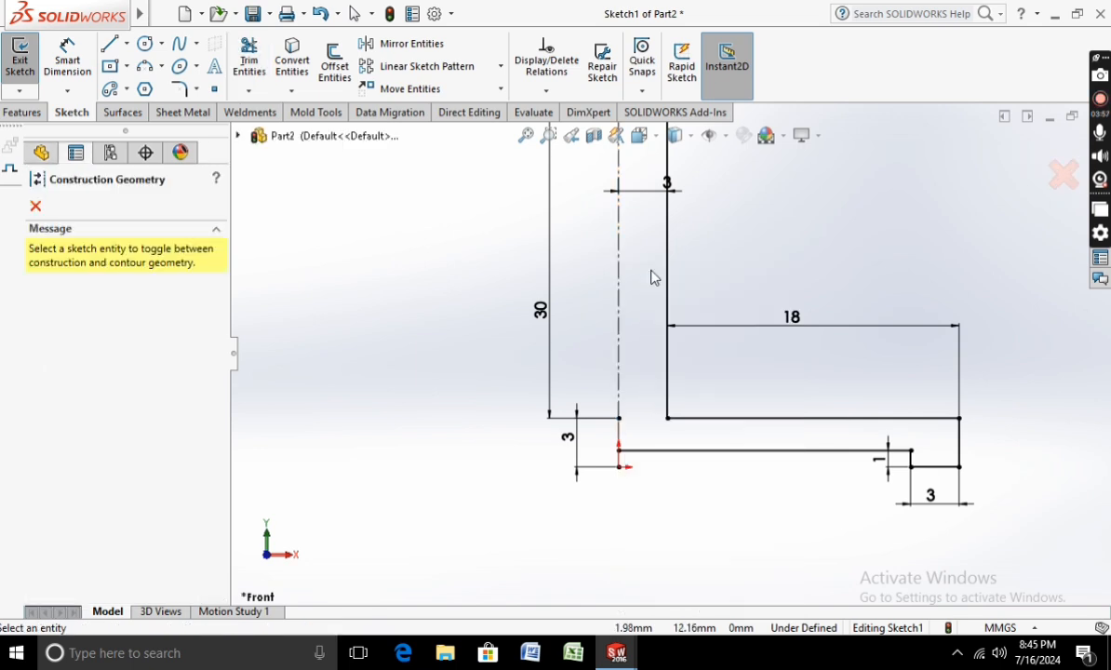
{"action": "left_click", "coordinate": [619, 298]}
Step: Trim the short stub of the stem's axis line above the lower end of the inner bowl arc
{"action": "scroll", "coordinate": [633, 249], "scroll_direction": "up", "scroll_amount": 5}
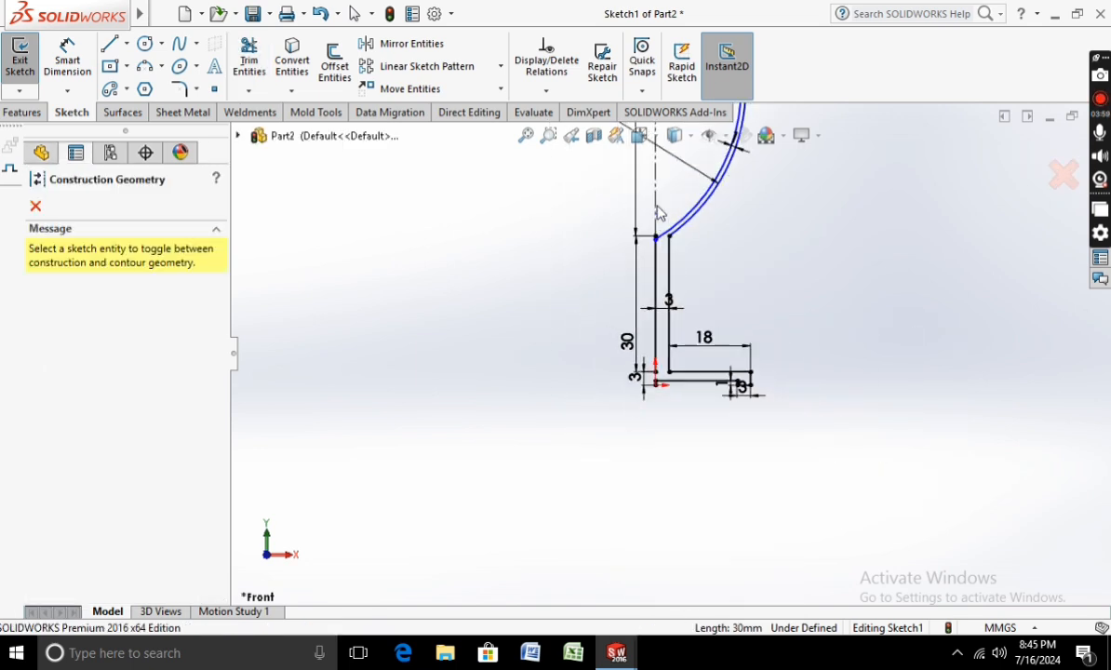
{"action": "scroll", "coordinate": [665, 223], "scroll_direction": "down", "scroll_amount": 3}
{"action": "scroll", "coordinate": [665, 223], "scroll_direction": "down", "scroll_amount": 5}
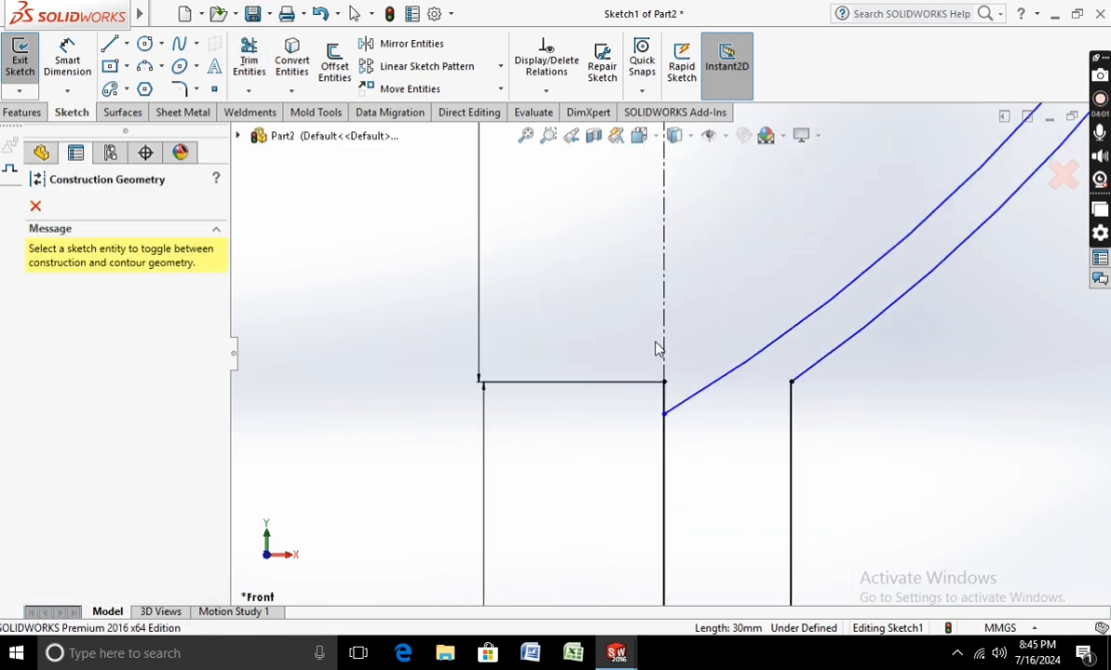
{"action": "left_click", "coordinate": [249, 61]}
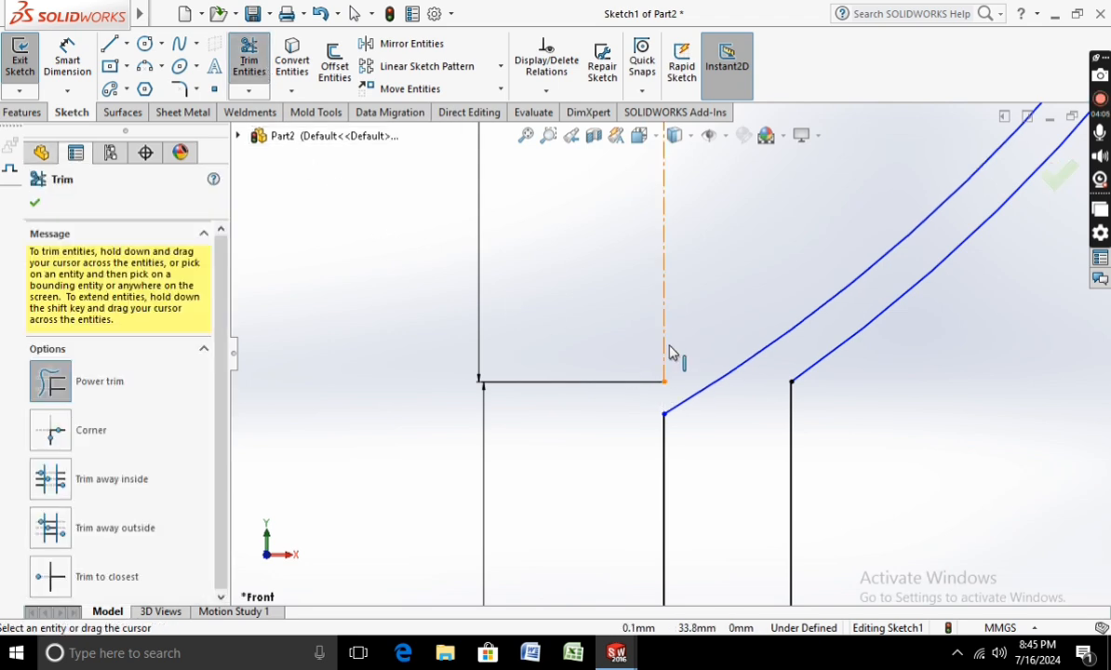
Step: Extend the upper end of the inner bowl arc to the horizontal construction line at the rim
{"action": "scroll", "coordinate": [708, 253], "scroll_direction": "up", "scroll_amount": 6}
{"action": "scroll", "coordinate": [645, 284], "scroll_direction": "down", "scroll_amount": 4}
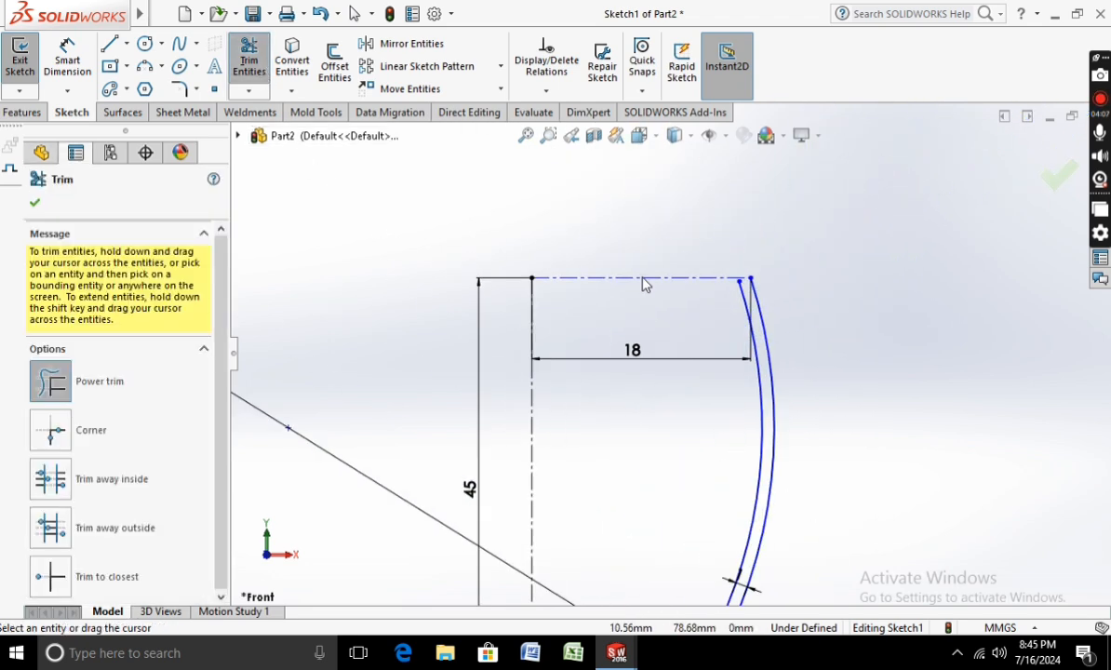
{"action": "left_click", "coordinate": [249, 91]}
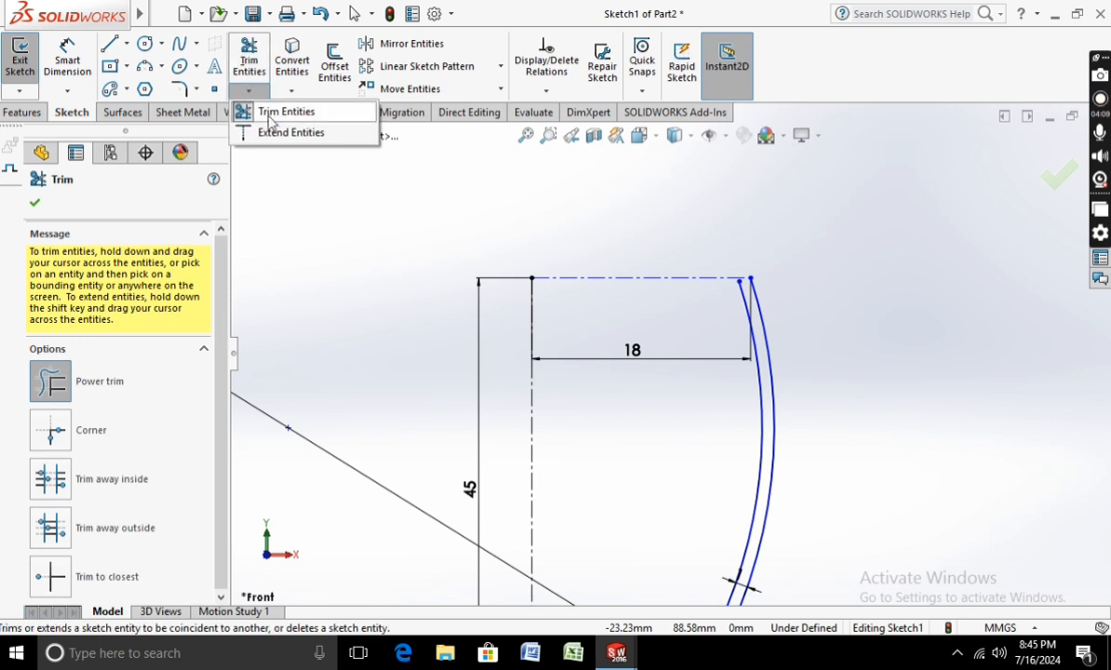
{"action": "left_click", "coordinate": [273, 131]}
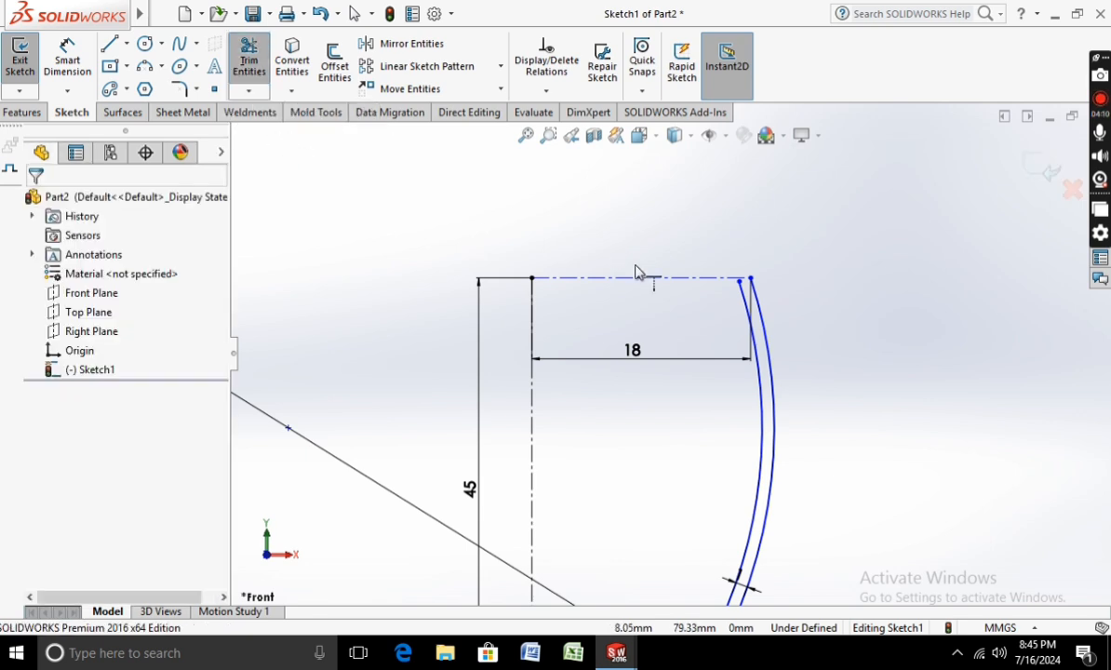
{"action": "left_click", "coordinate": [744, 302]}
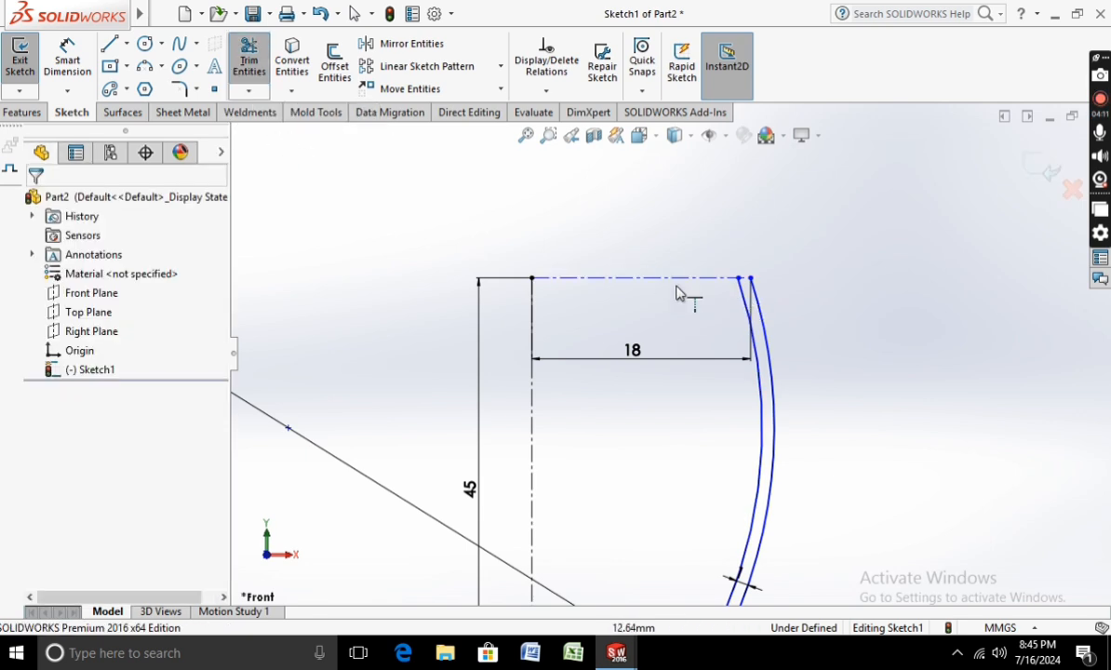
Step: Convert the 18 mm horizontal construction line at the bowl's rim to contour geometry
{"action": "left_click", "coordinate": [249, 91]}
{"action": "left_click", "coordinate": [288, 132]}
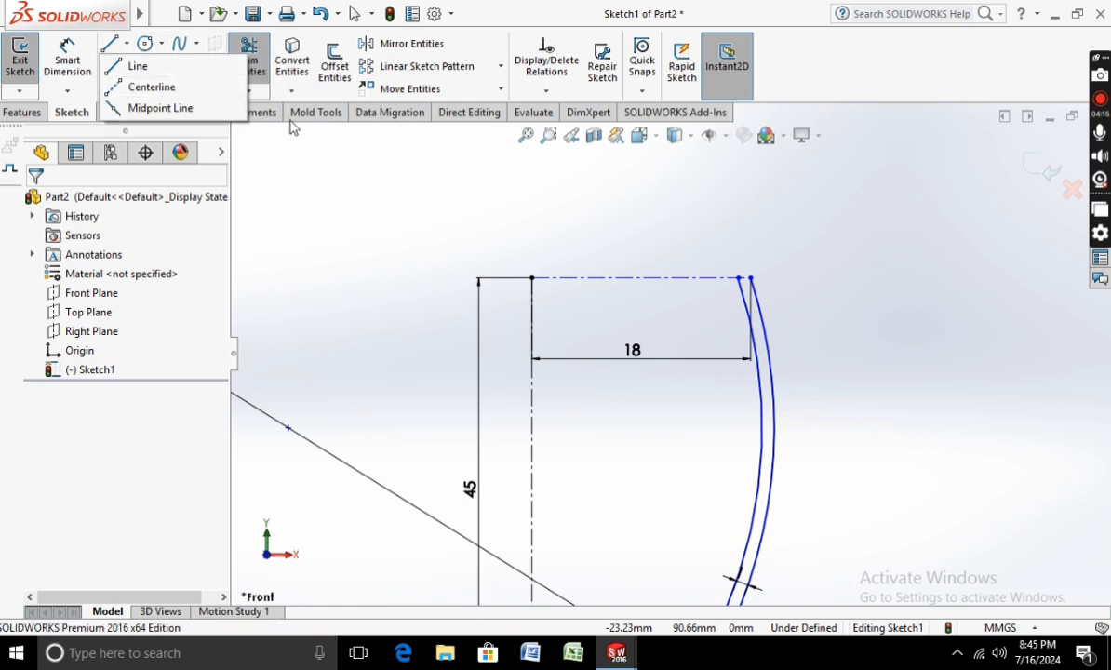
{"action": "right_click", "coordinate": [659, 286]}
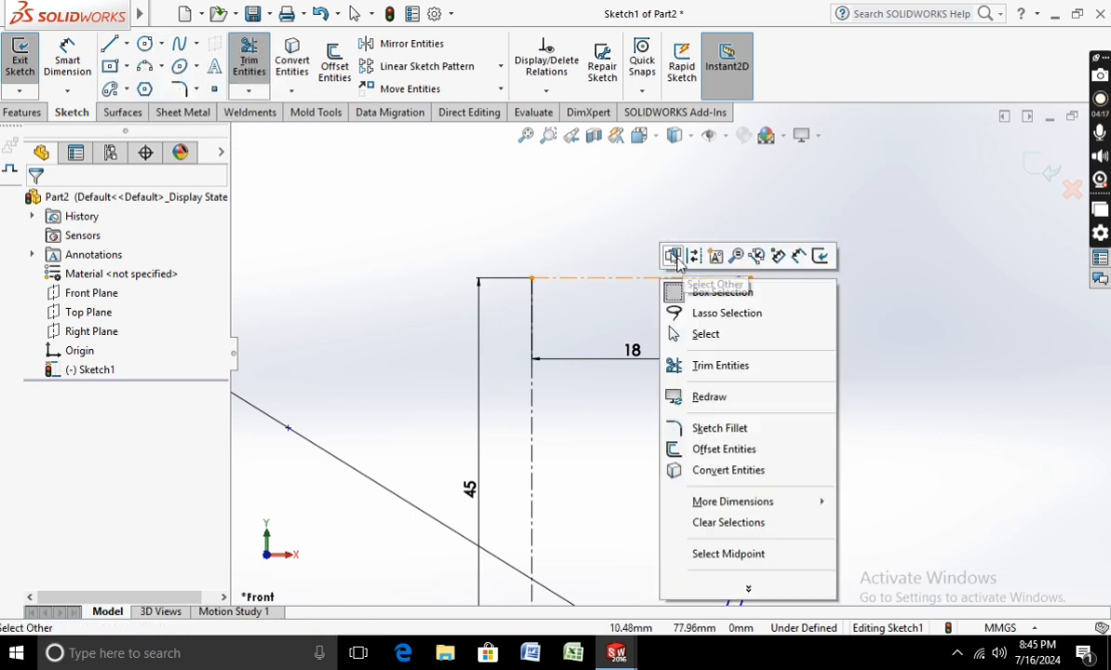
{"action": "left_click", "coordinate": [670, 255]}
{"action": "left_click", "coordinate": [694, 278]}
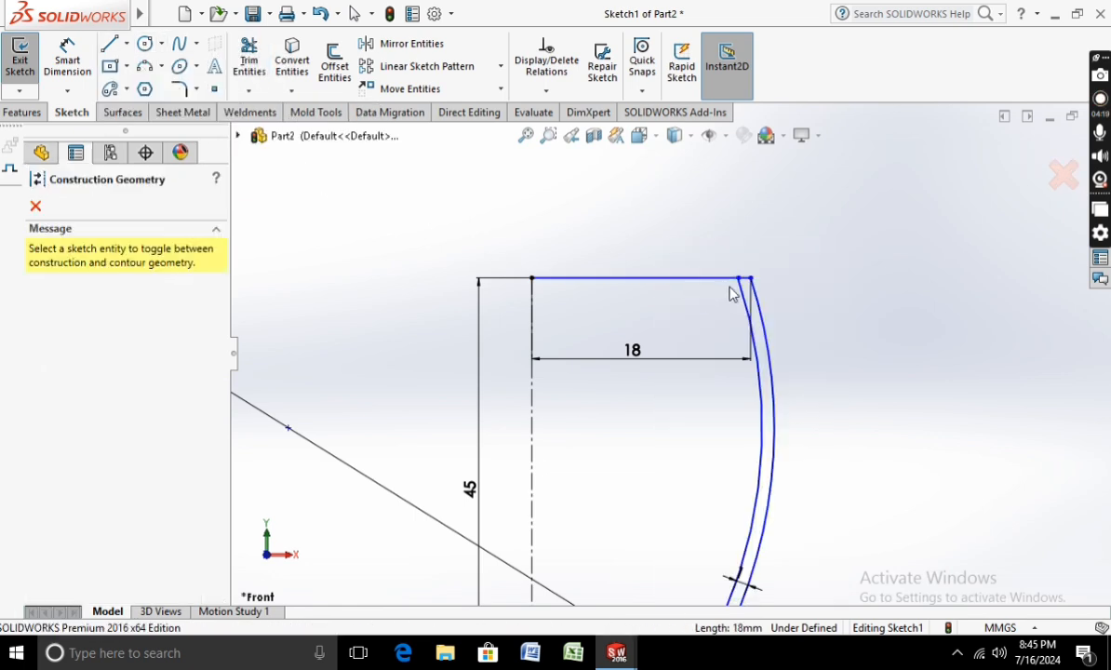
Step: Trim the horizontal rim line between the vertical centerline and the upper end of the inner bowl arc
{"action": "scroll", "coordinate": [736, 284], "scroll_direction": "down", "scroll_amount": 3}
{"action": "left_click", "coordinate": [244, 85]}
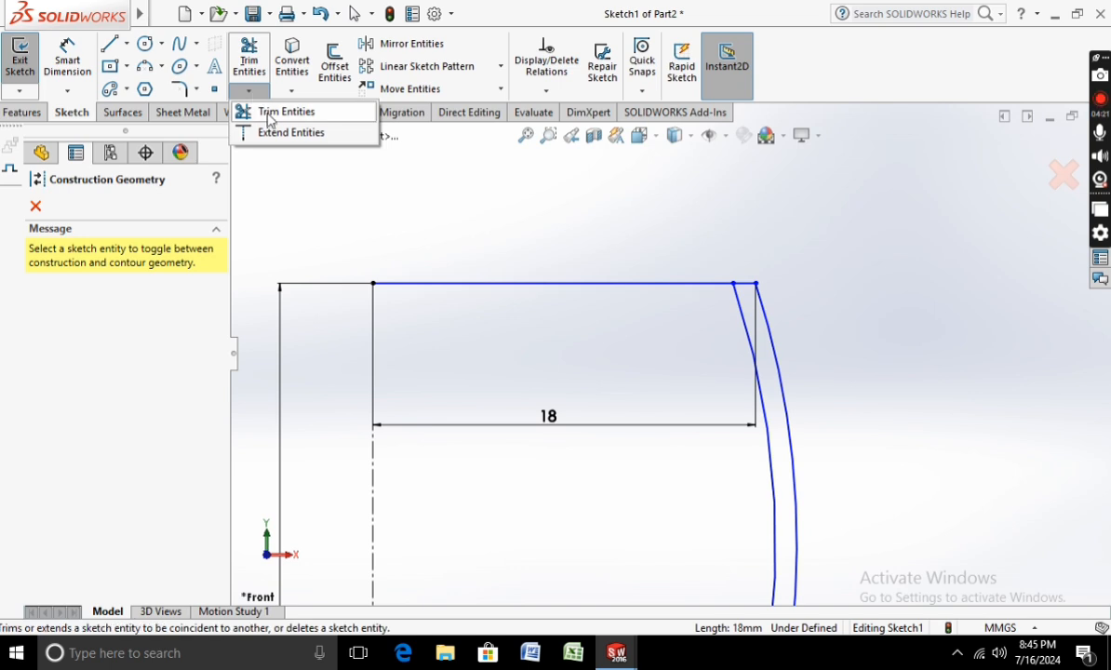
{"action": "left_click", "coordinate": [244, 109]}
{"action": "left_click_drag", "start_coordinate": [563, 296], "coordinate": [559, 280]}
{"action": "scroll", "coordinate": [603, 340], "scroll_direction": "up", "scroll_amount": 6}
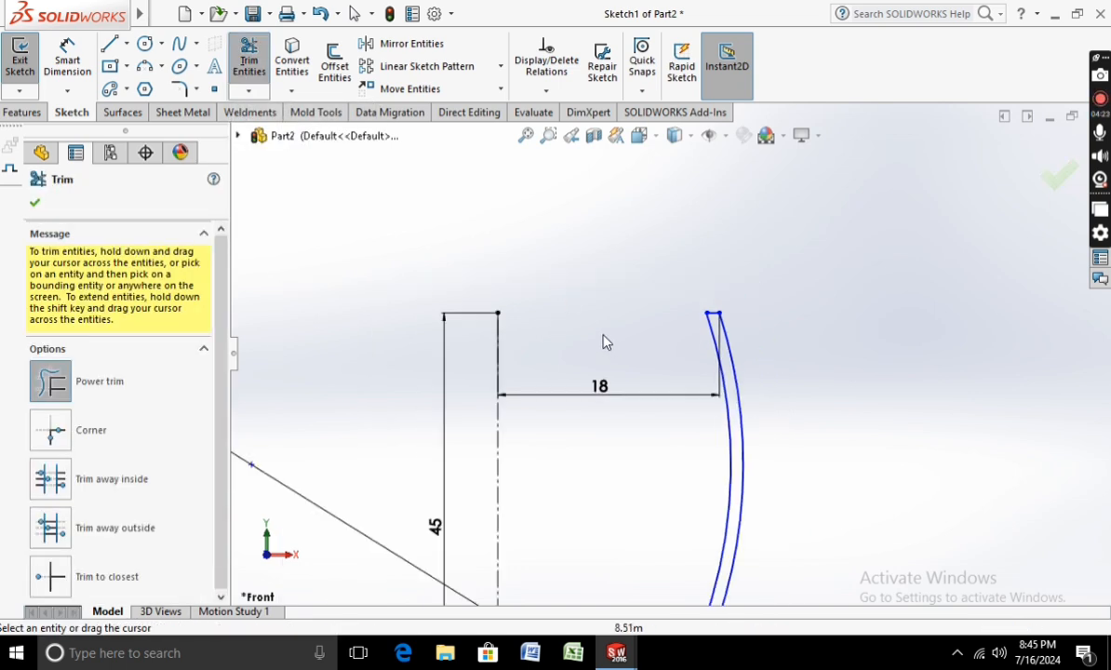
Step: Convert the 3 mm section of the vertical centerline at the base from construction to contour geometry
{"action": "scroll", "coordinate": [656, 460], "scroll_direction": "up", "scroll_amount": 2}
{"action": "scroll", "coordinate": [650, 415], "scroll_direction": "down", "scroll_amount": 4}
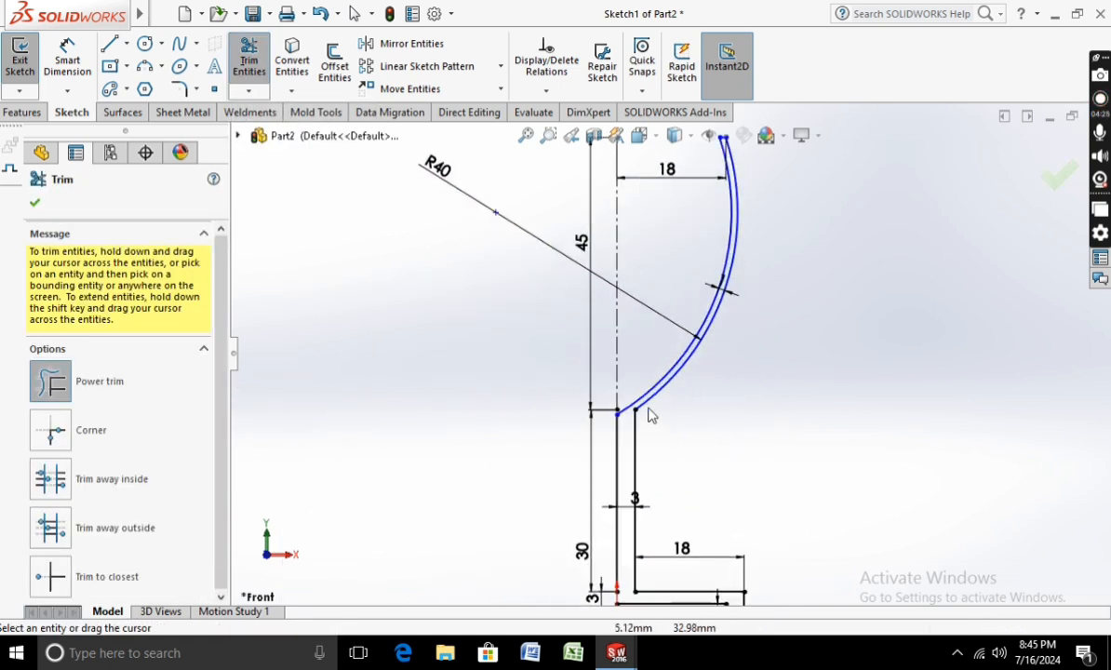
{"action": "scroll", "coordinate": [641, 437], "scroll_direction": "up", "scroll_amount": 5}
{"action": "scroll", "coordinate": [674, 477], "scroll_direction": "down", "scroll_amount": 4}
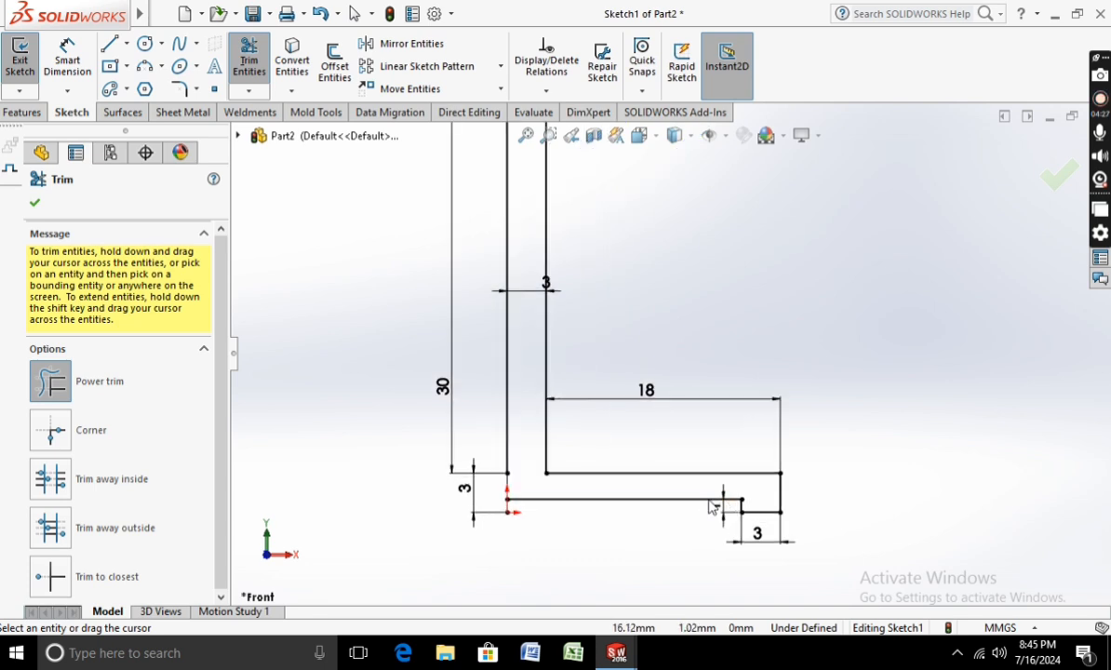
{"action": "scroll", "coordinate": [513, 493], "scroll_direction": "down", "scroll_amount": 2}
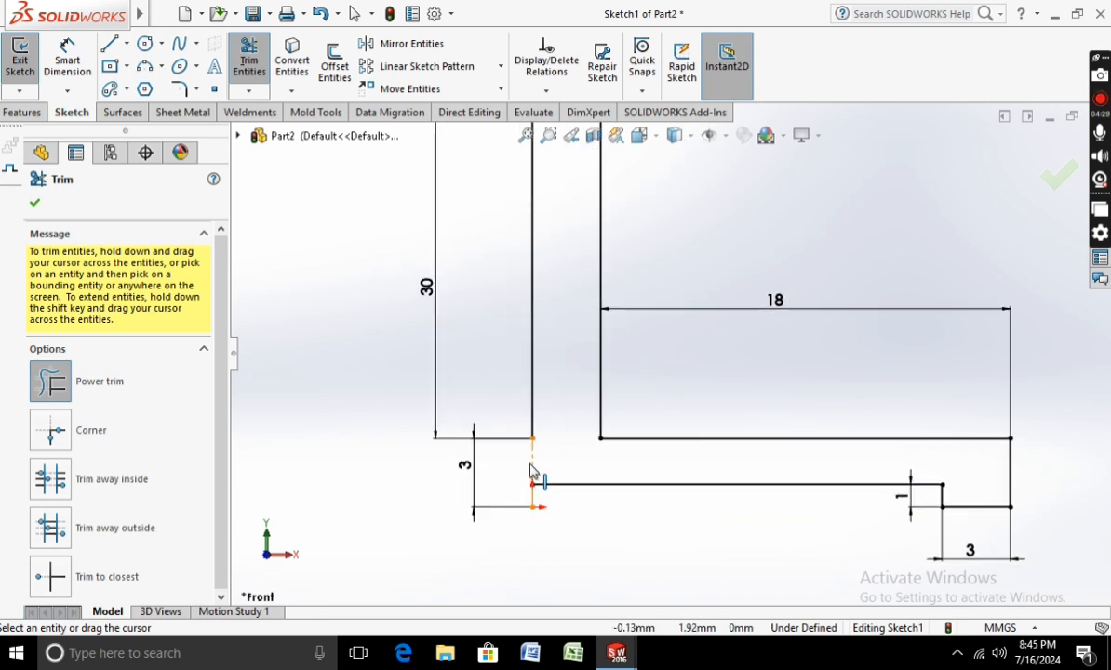
{"action": "right_click", "coordinate": [531, 471]}
{"action": "left_click", "coordinate": [538, 325]}
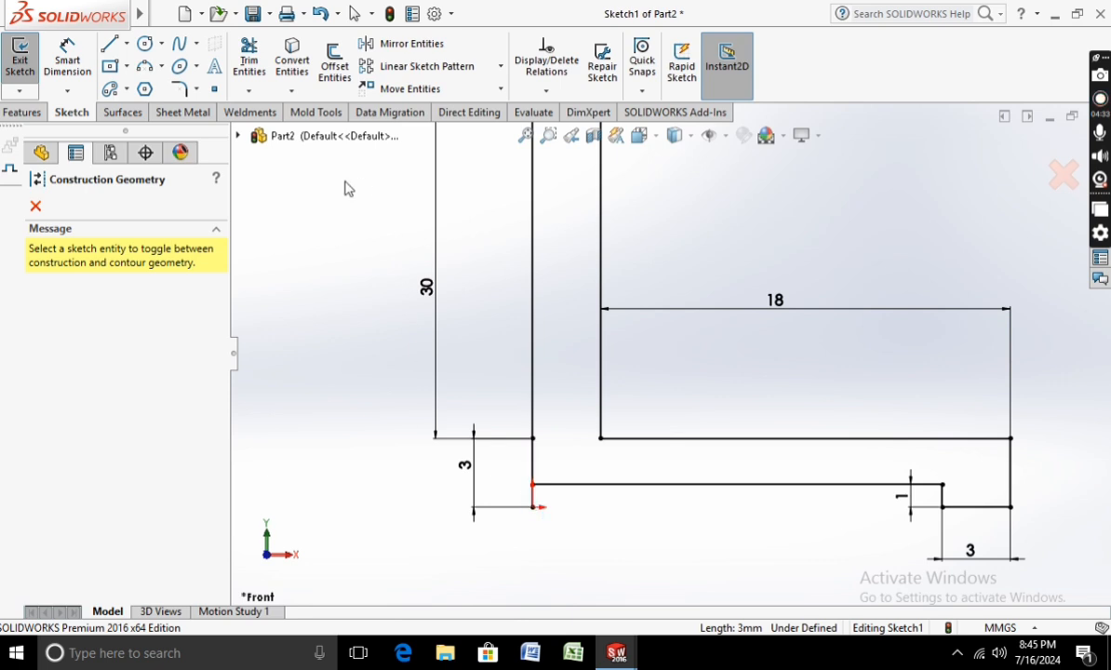
Step: Trim the short axis line stub between the base's recessed underside line and the origin
{"action": "left_click", "coordinate": [249, 60]}
{"action": "scroll", "coordinate": [568, 457], "scroll_direction": "down", "scroll_amount": 2}
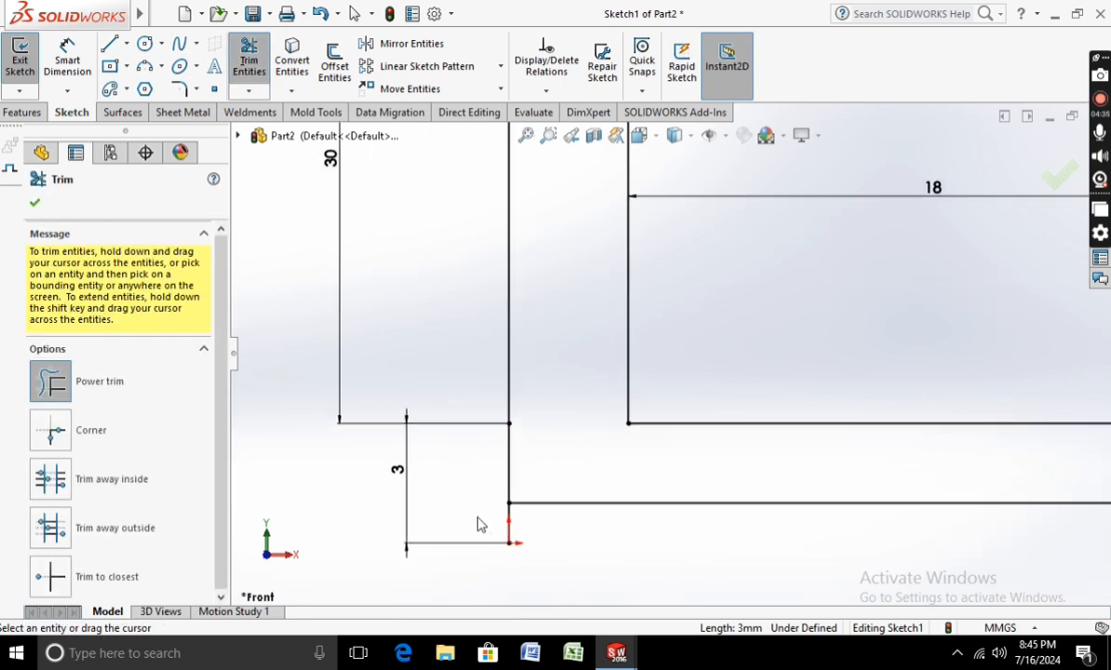
{"action": "left_click_drag", "start_coordinate": [477, 524], "coordinate": [456, 492]}
{"action": "scroll", "coordinate": [668, 354], "scroll_direction": "up", "scroll_amount": 3}
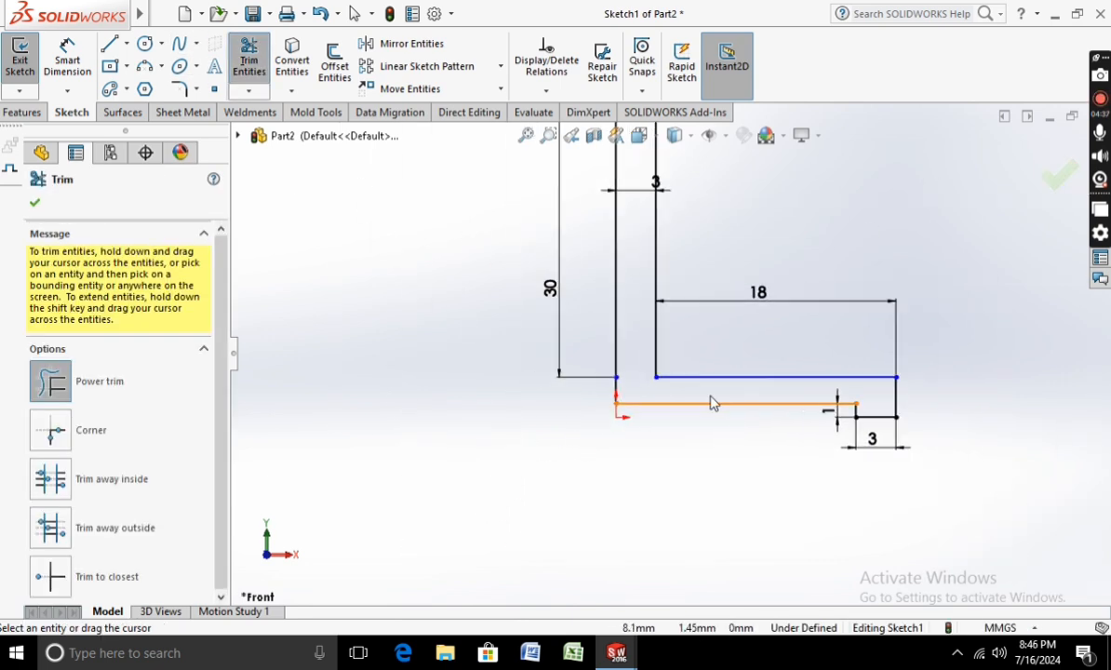
{"action": "left_click", "coordinate": [35, 202]}
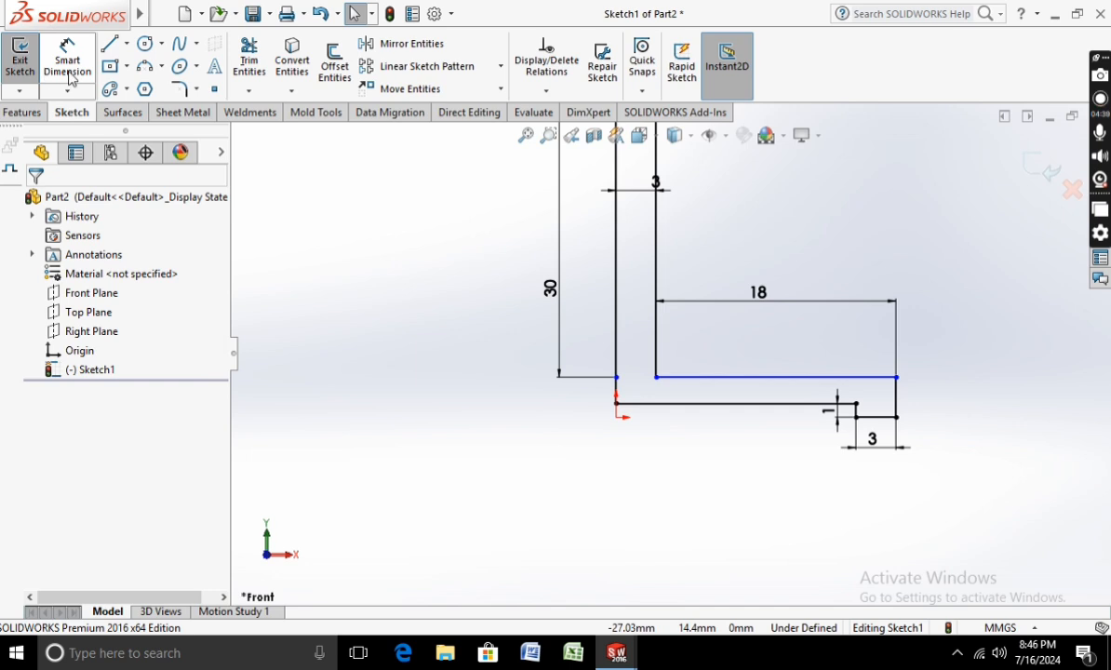
Step: Revolve the wine glass profile 360 degrees about the 45 mm vertical centerline
{"action": "scroll", "coordinate": [652, 240], "scroll_direction": "up", "scroll_amount": 5}
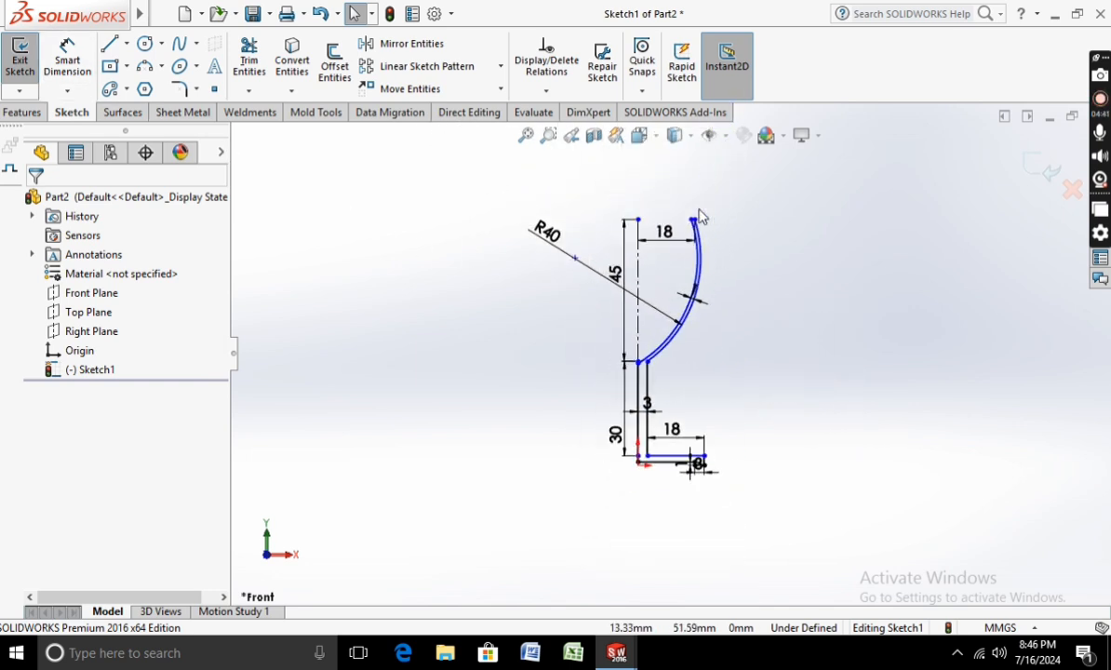
{"action": "scroll", "coordinate": [699, 216], "scroll_direction": "down", "scroll_amount": 3}
{"action": "scroll", "coordinate": [600, 570], "scroll_direction": "down", "scroll_amount": 2}
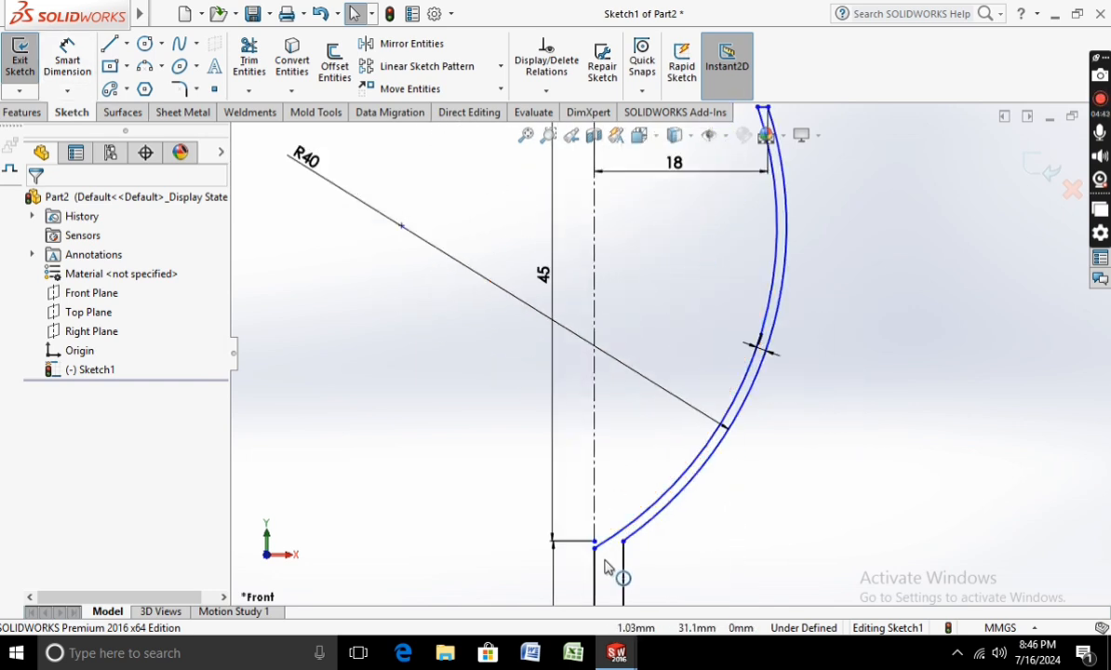
{"action": "scroll", "coordinate": [605, 567], "scroll_direction": "up", "scroll_amount": 3}
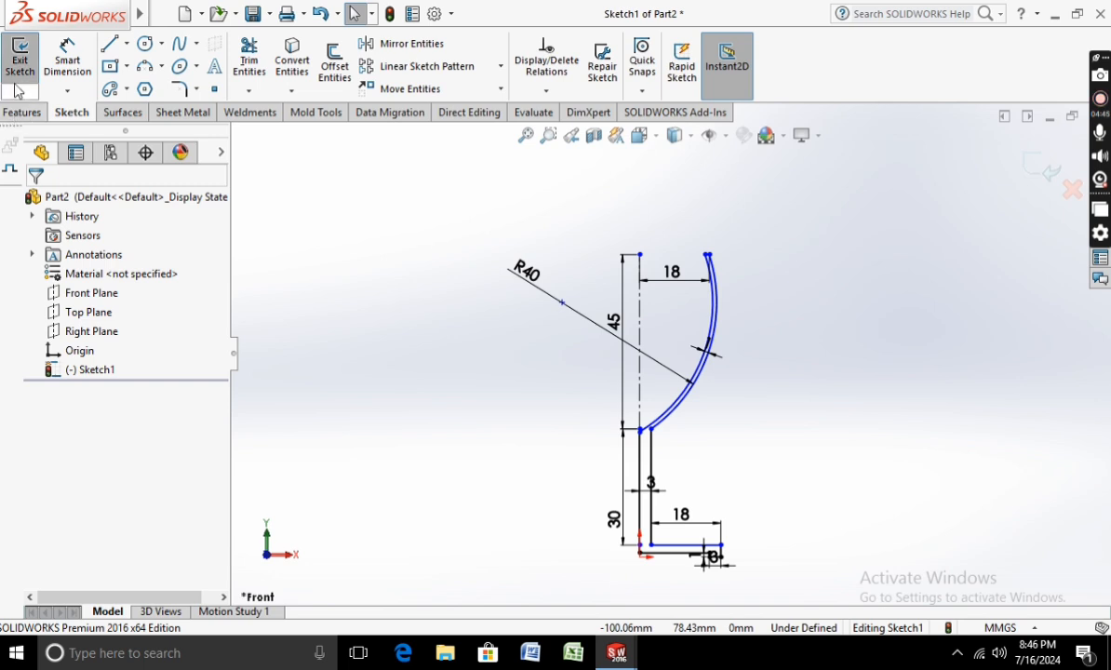
{"action": "left_click", "coordinate": [22, 112]}
{"action": "left_click", "coordinate": [82, 63]}
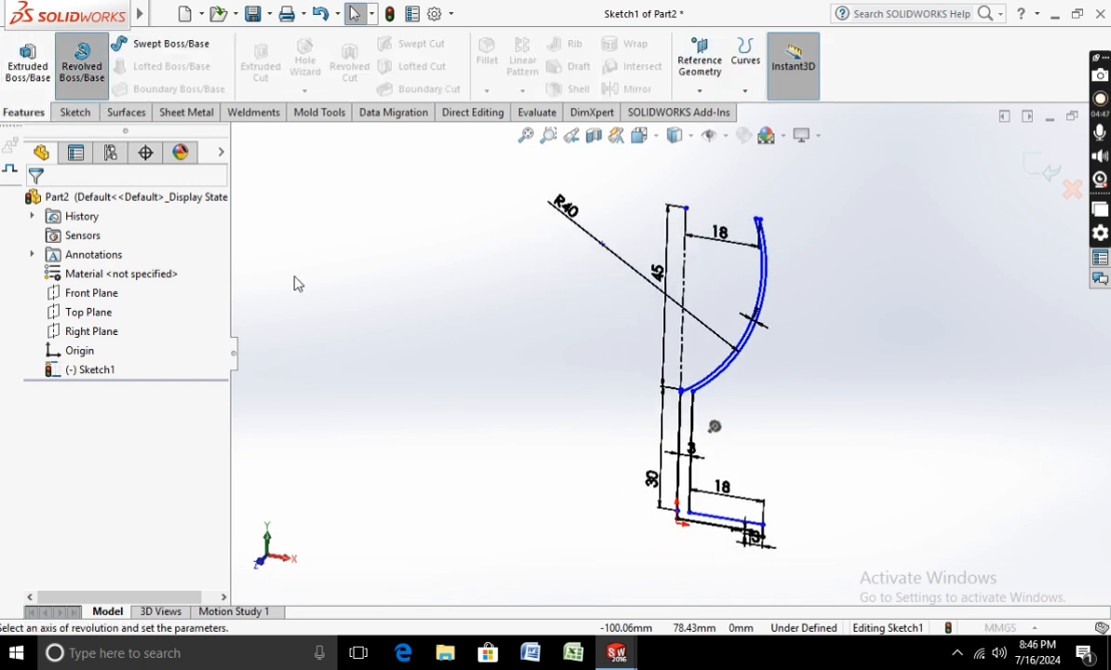
{"action": "left_click", "coordinate": [688, 345]}
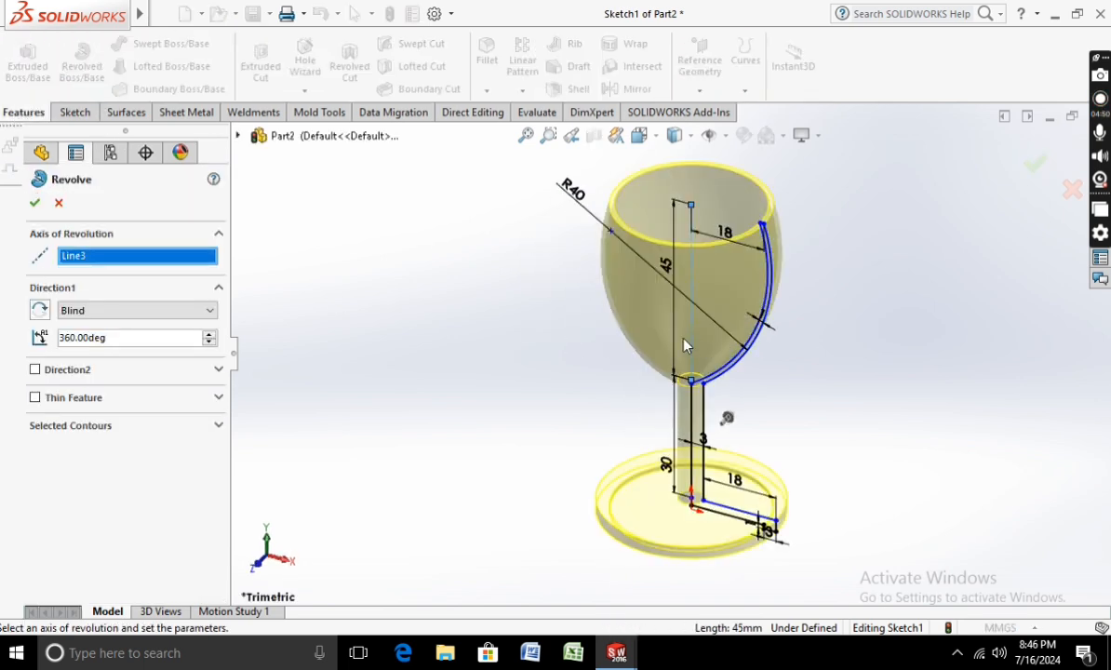
{"action": "left_click", "coordinate": [34, 203]}
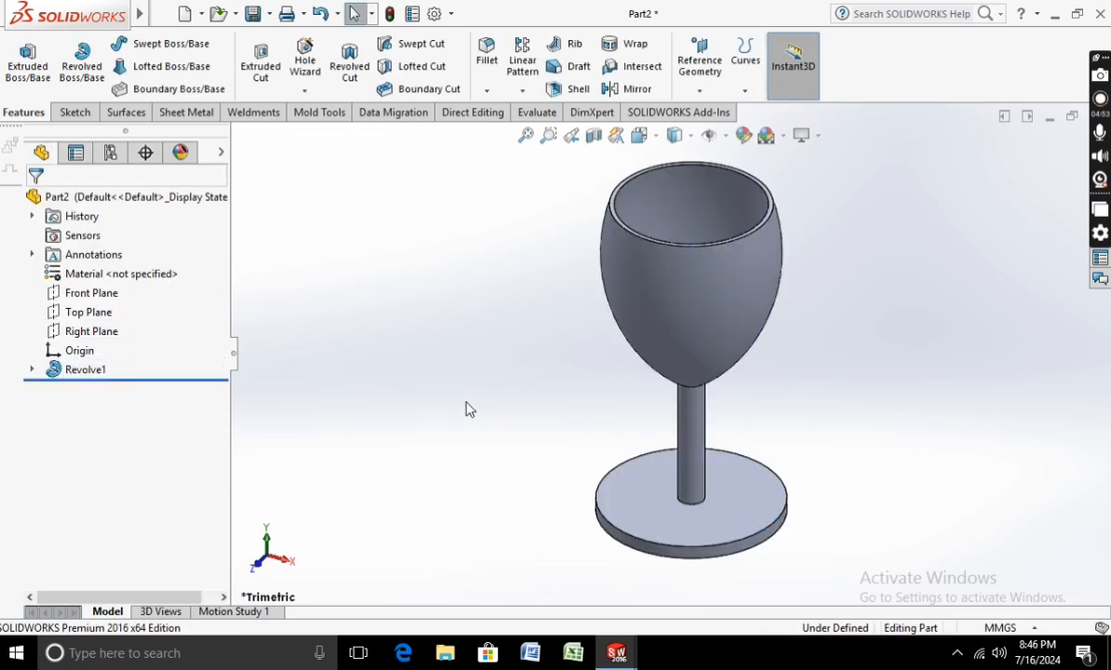
Step: Apply the Plain White scene as the background
{"action": "left_click", "coordinate": [783, 136]}
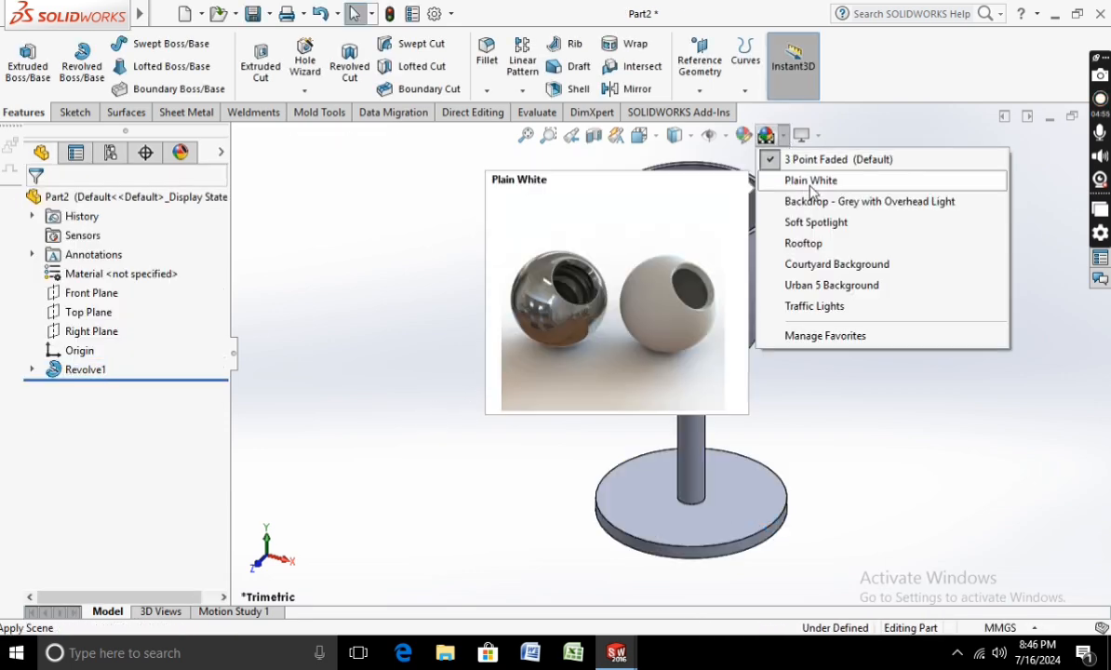
{"action": "left_click", "coordinate": [810, 179]}
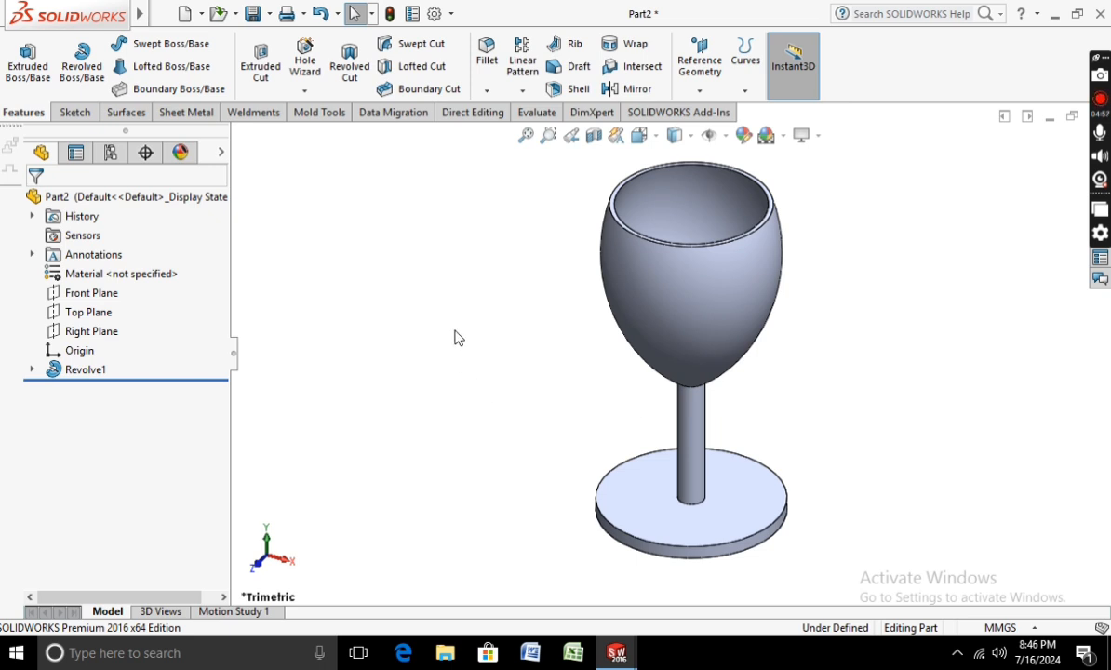
Step: Fillet the upper outer edge of the base disc with a 5 mm radius
{"action": "left_click", "coordinate": [488, 62]}
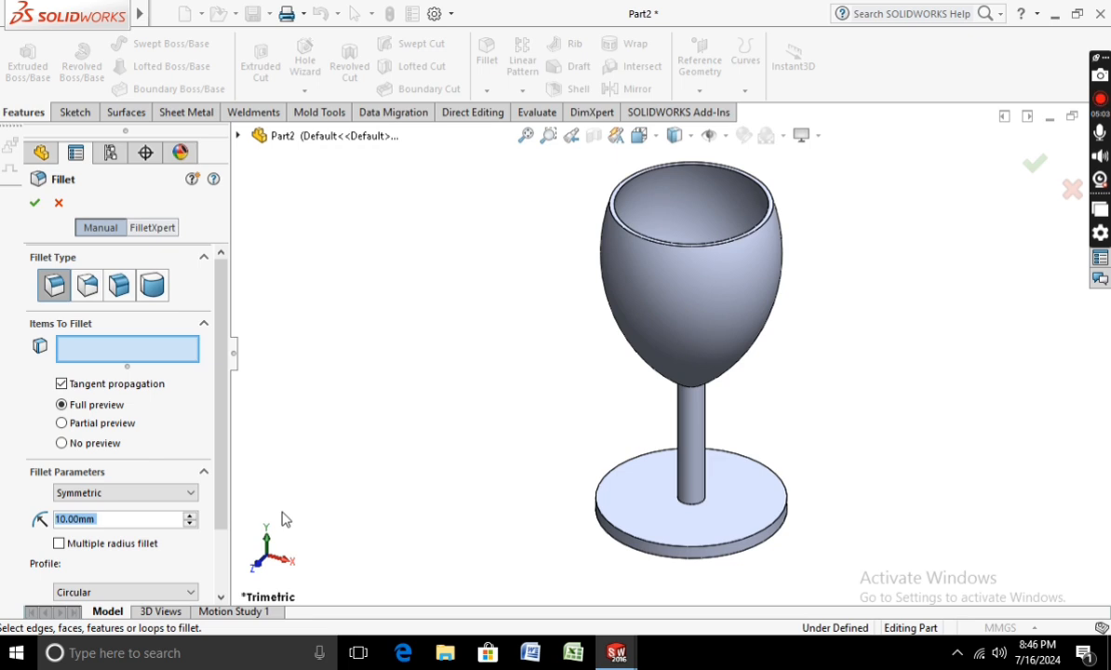
{"action": "type", "text": "5"}
{"action": "key", "text": "Return"}
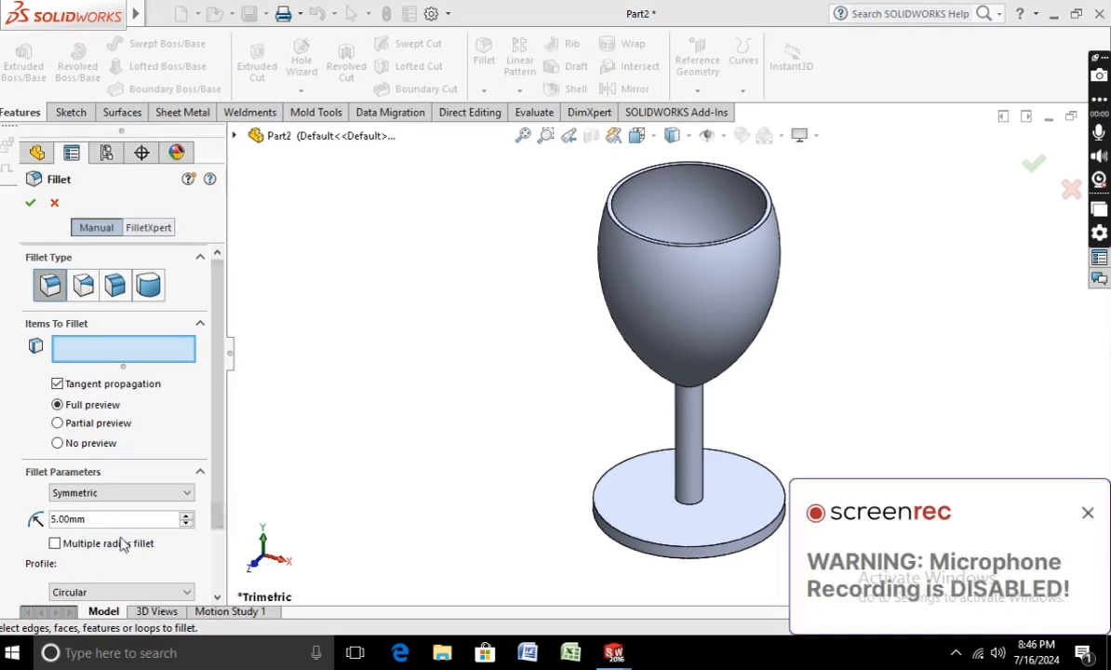
{"action": "left_click", "coordinate": [1088, 514]}
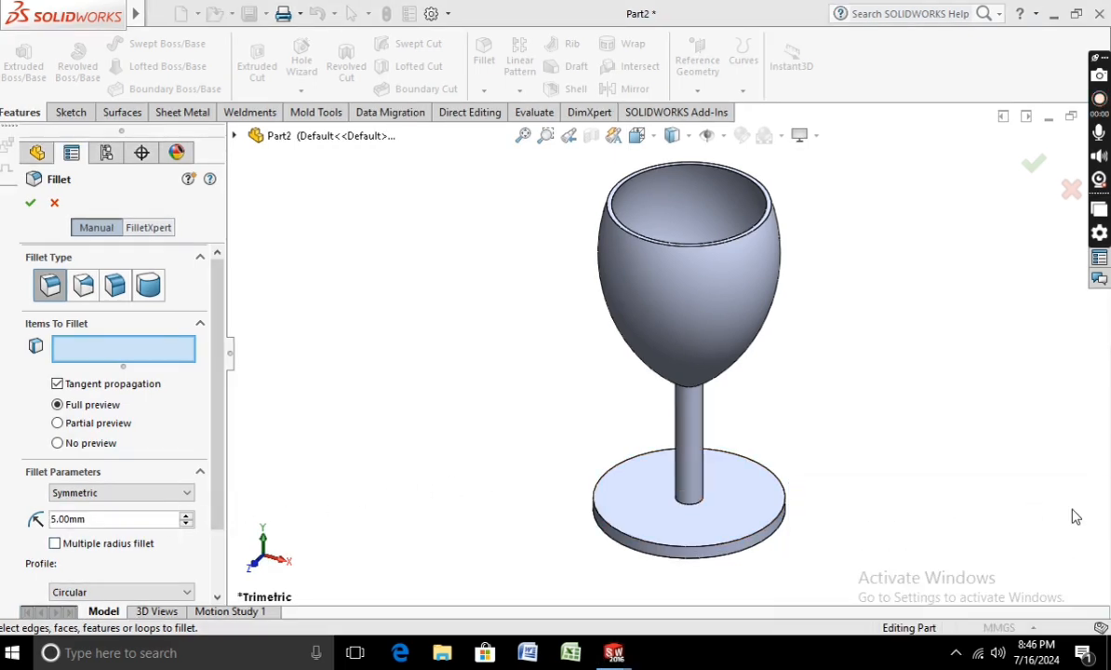
{"action": "left_click", "coordinate": [711, 553]}
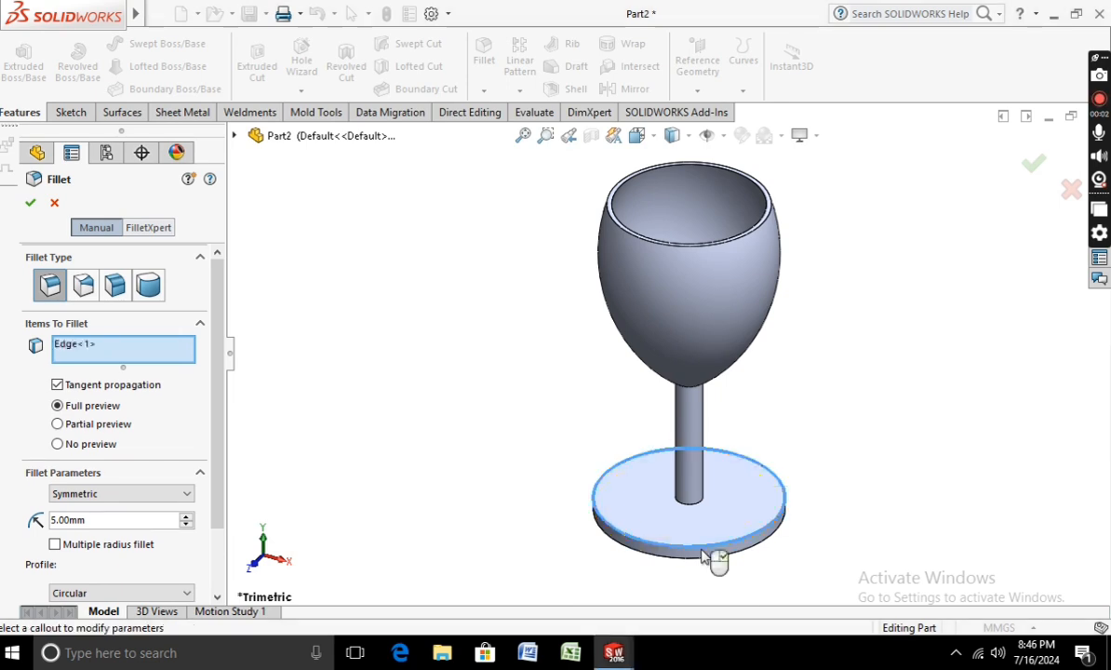
{"action": "left_click", "coordinate": [30, 202]}
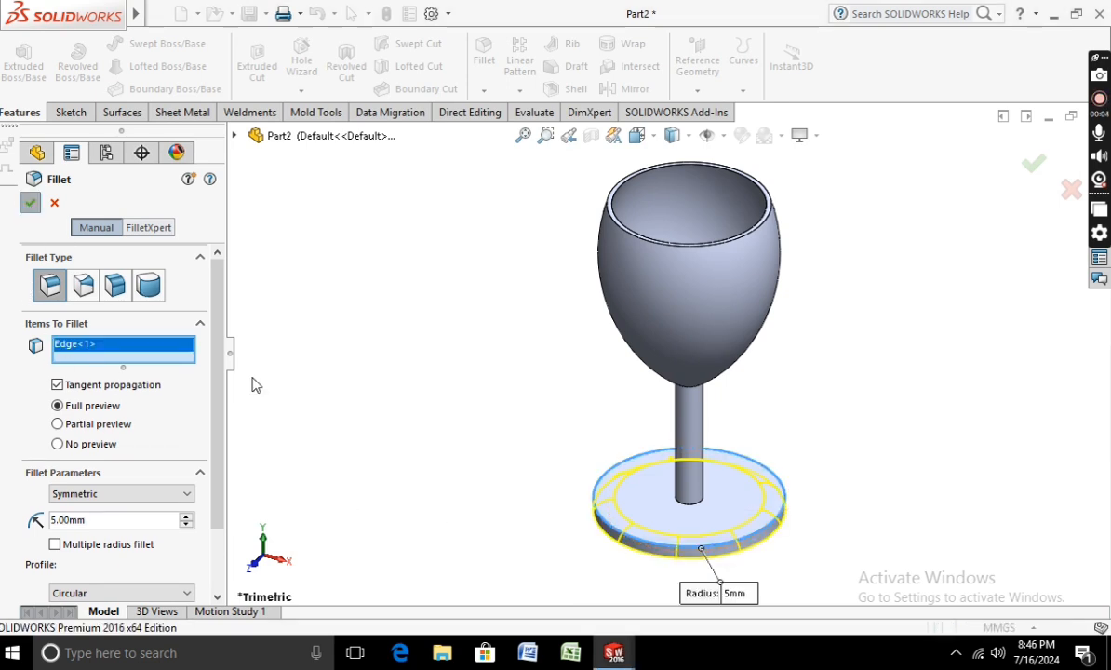
Step: Assign the Glass material from the Other Non-metals category to the part, with its default appearance
{"action": "middle_click_drag", "start_coordinate": [510, 487], "coordinate": [489, 426]}
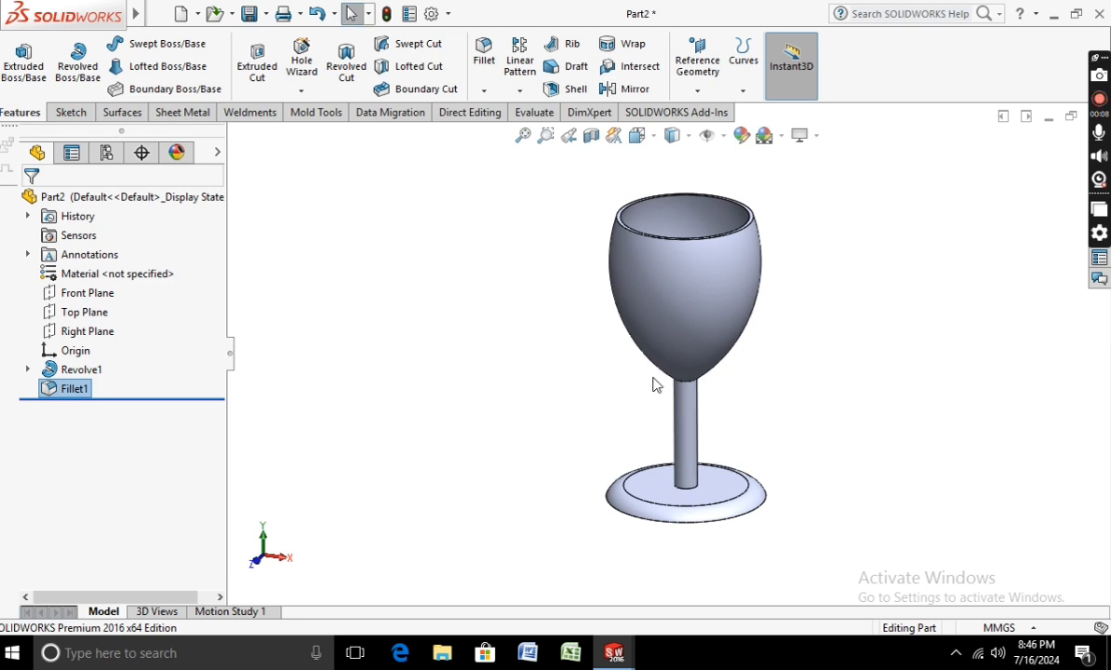
{"action": "key", "text": "f"}
{"action": "left_click", "coordinate": [432, 337]}
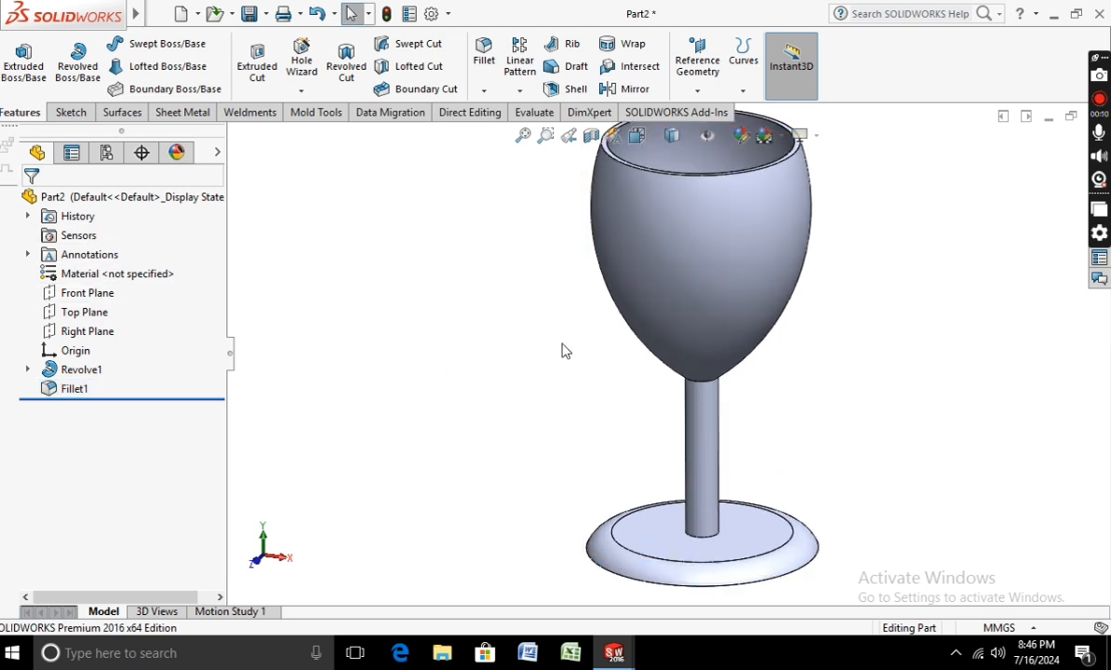
{"action": "scroll", "coordinate": [561, 343], "scroll_direction": "up", "scroll_amount": 3}
{"action": "scroll", "coordinate": [620, 314], "scroll_direction": "down", "scroll_amount": 2}
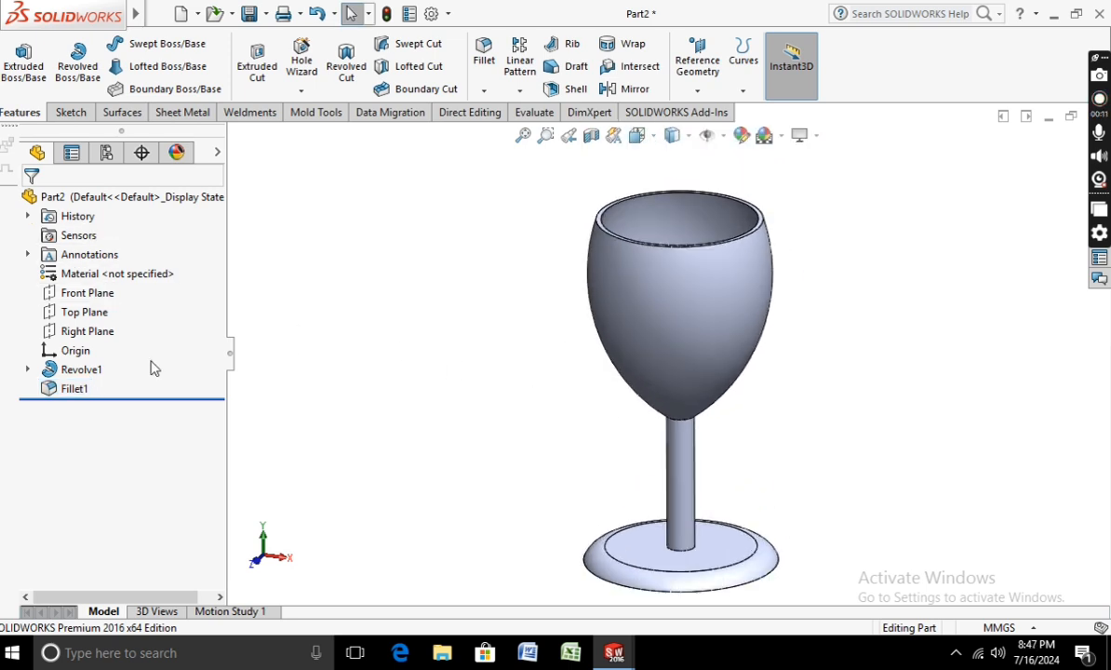
{"action": "right_click", "coordinate": [99, 274]}
{"action": "left_click", "coordinate": [140, 287]}
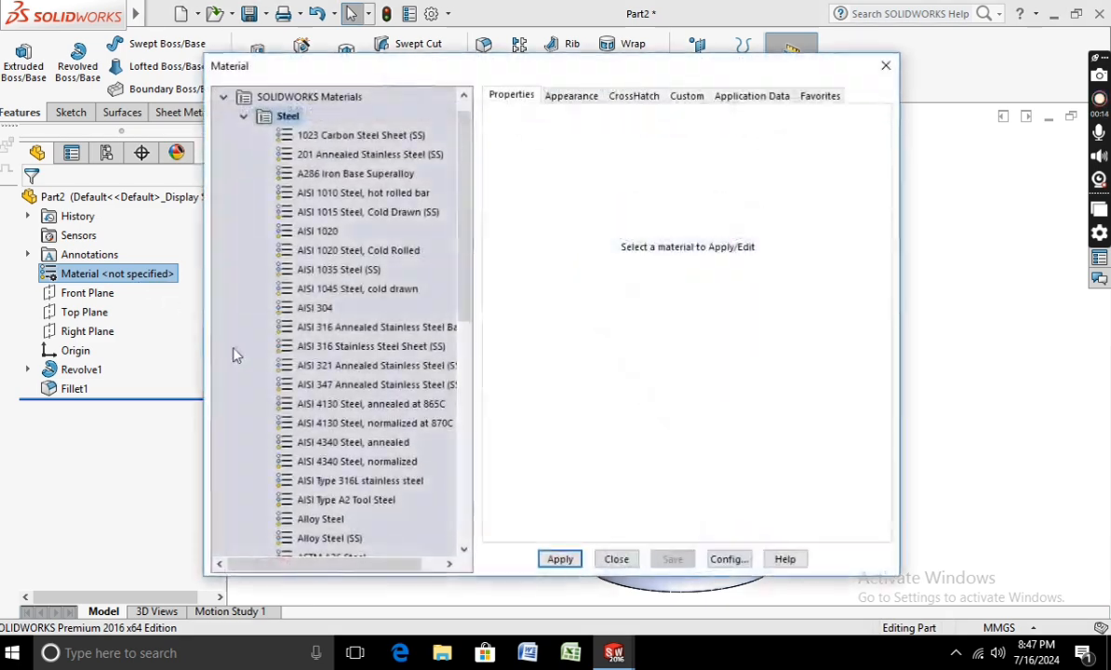
{"action": "left_click", "coordinate": [244, 116]}
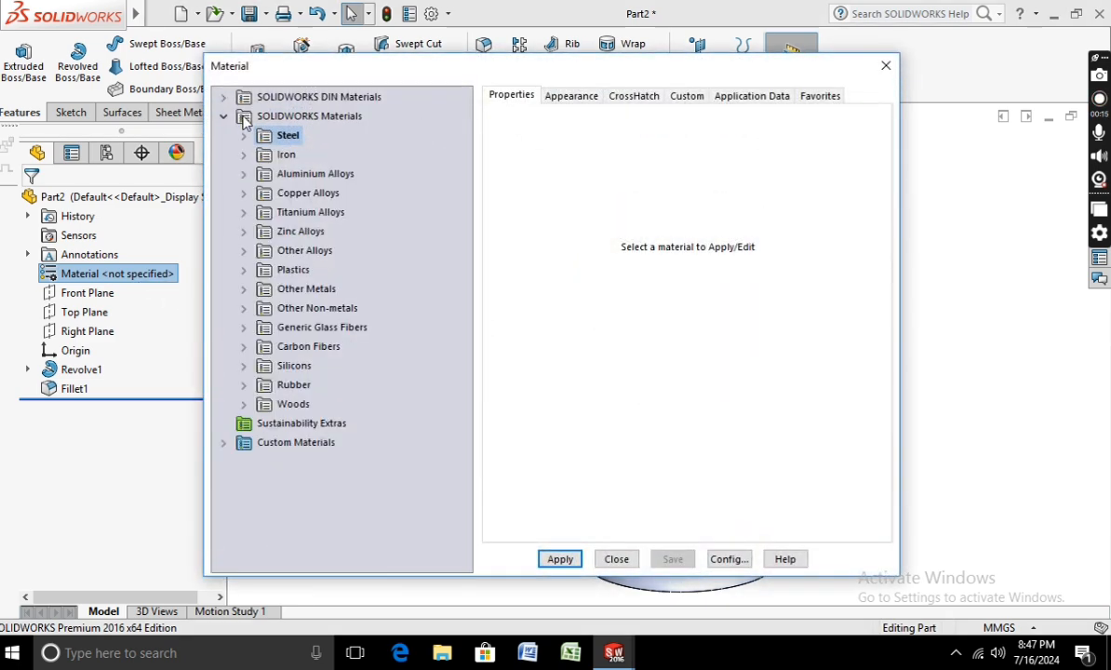
{"action": "left_click", "coordinate": [244, 309]}
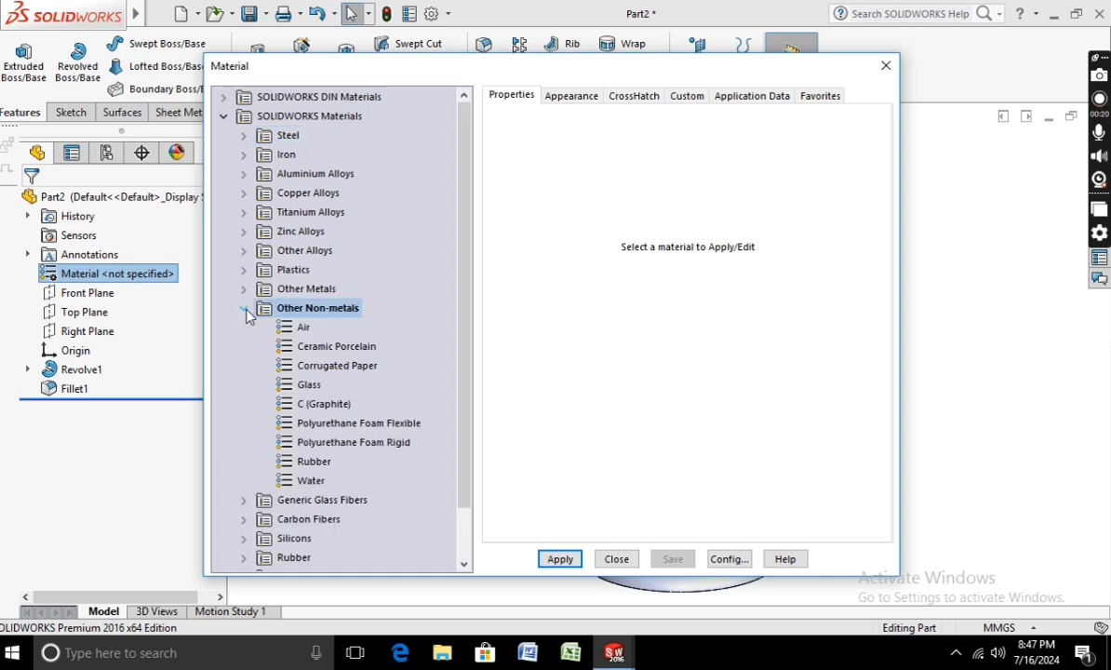
{"action": "left_click", "coordinate": [309, 385]}
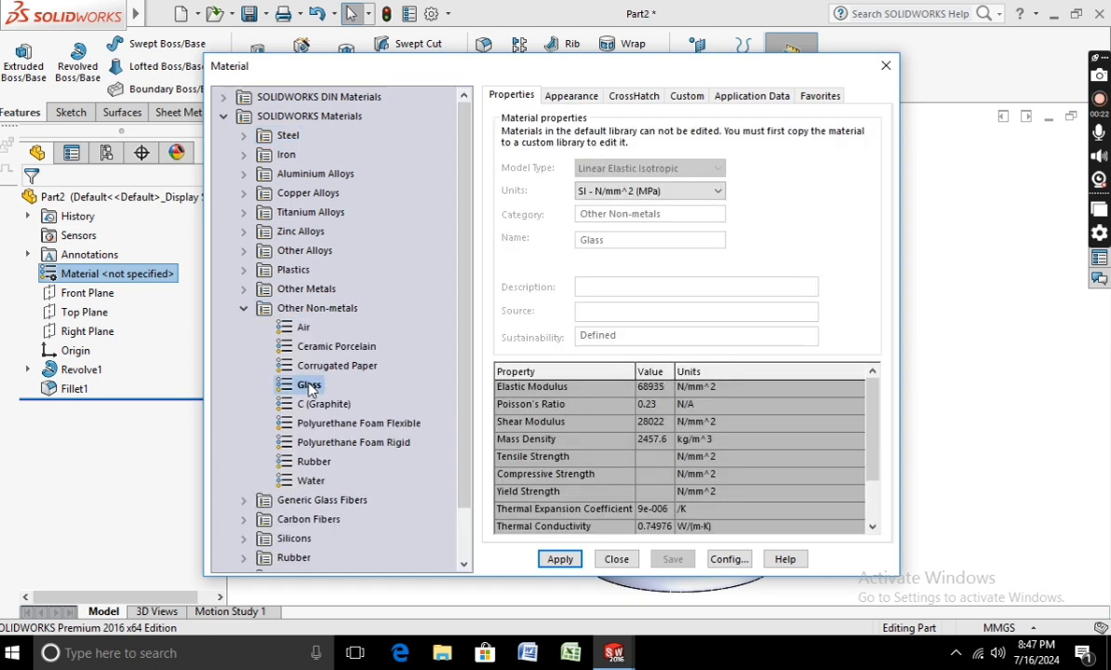
{"action": "left_click", "coordinate": [572, 96]}
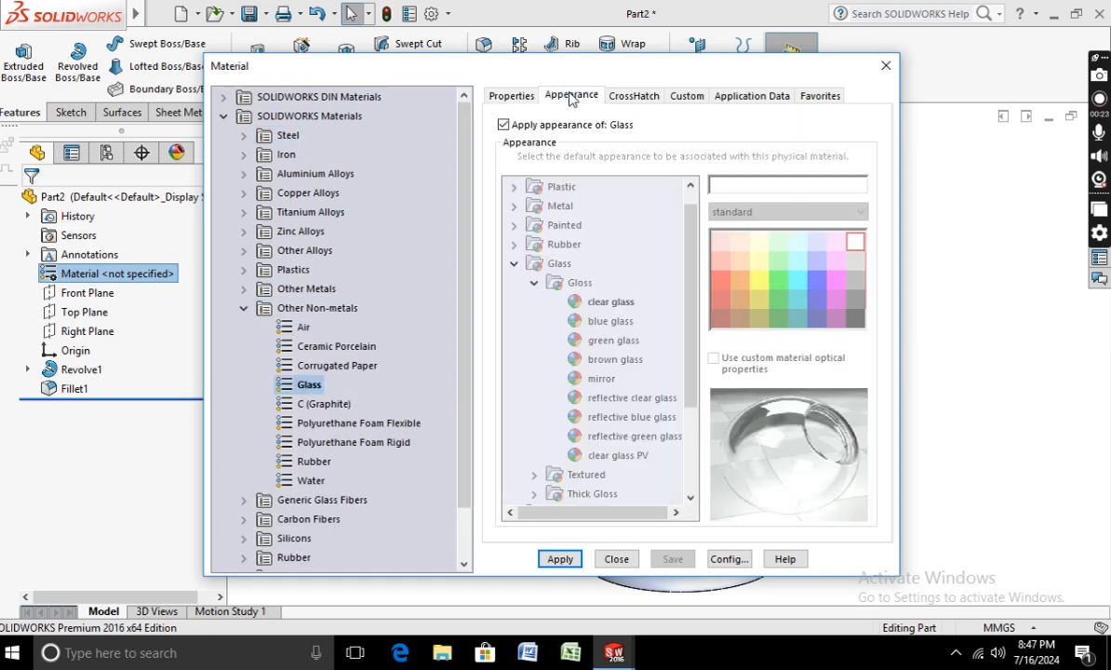
{"action": "left_click", "coordinate": [513, 97]}
{"action": "left_click", "coordinate": [561, 559]}
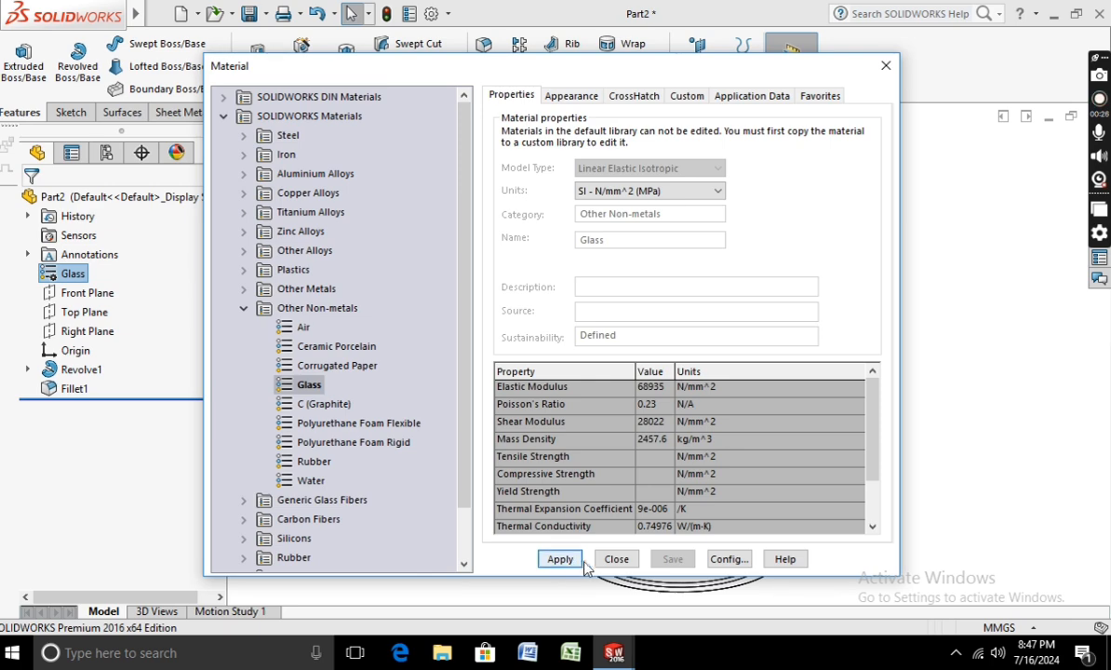
{"action": "left_click", "coordinate": [612, 561]}
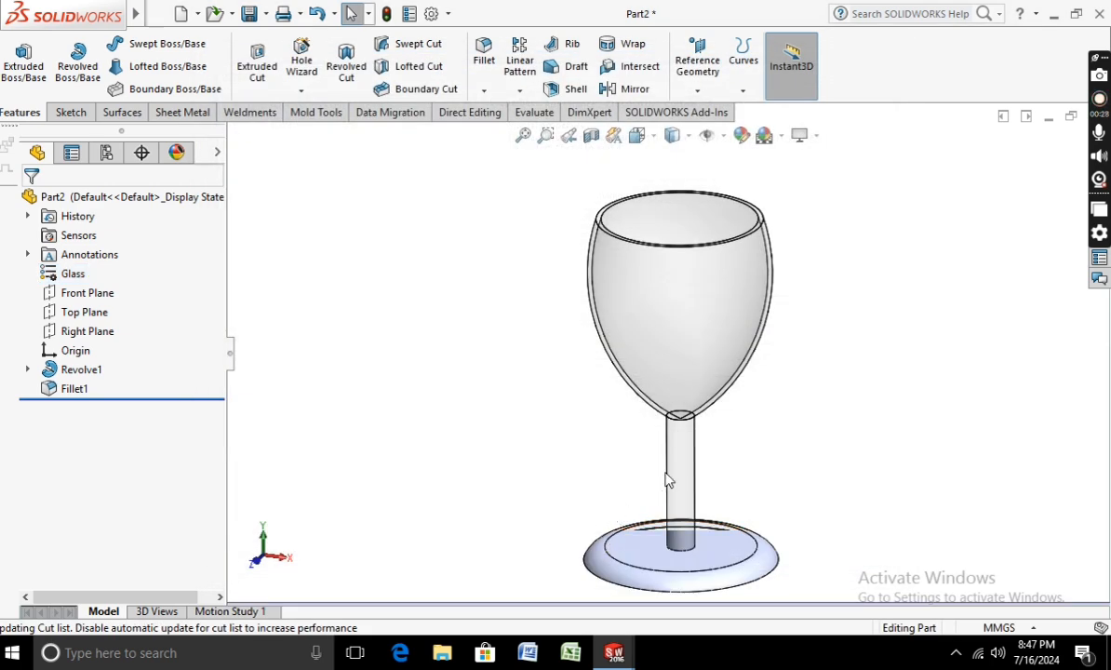
Step: Inspect the glass part from several angles and restore the trimetric view
{"action": "scroll", "coordinate": [750, 493], "scroll_direction": "up", "scroll_amount": 2}
{"action": "scroll", "coordinate": [742, 454], "scroll_direction": "down", "scroll_amount": 4}
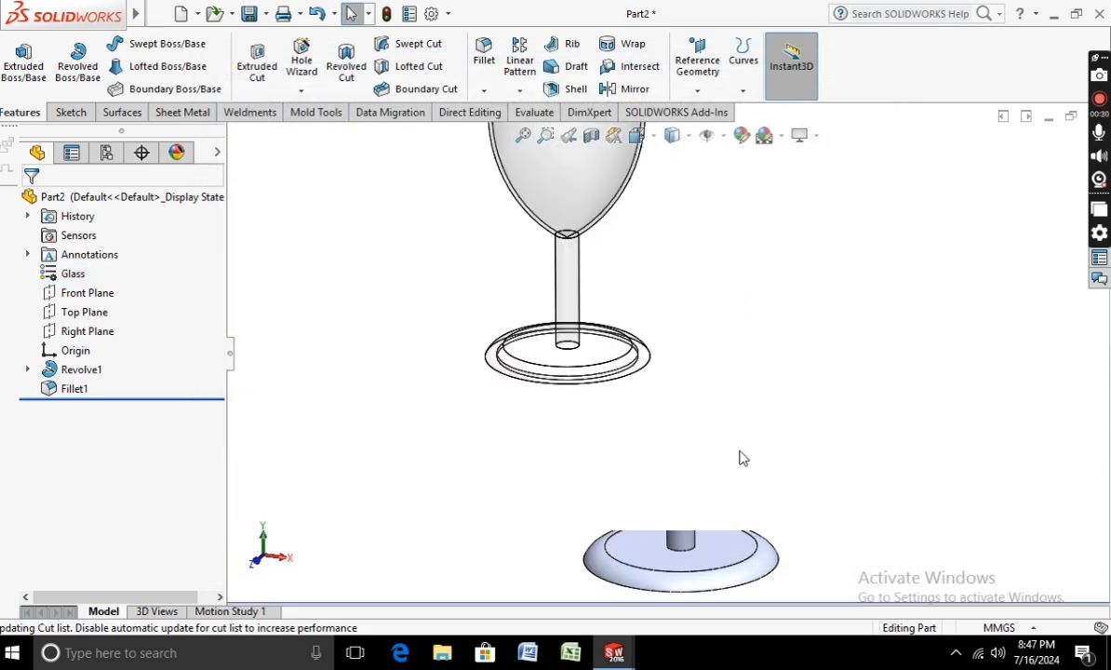
{"action": "scroll", "coordinate": [740, 451], "scroll_direction": "up", "scroll_amount": 1}
{"action": "middle_click_drag", "start_coordinate": [740, 452], "coordinate": [764, 516]}
{"action": "scroll", "coordinate": [670, 256], "scroll_direction": "up", "scroll_amount": 2}
{"action": "middle_click_drag", "start_coordinate": [670, 256], "coordinate": [637, 290]}
{"action": "scroll", "coordinate": [675, 323], "scroll_direction": "down", "scroll_amount": 2}
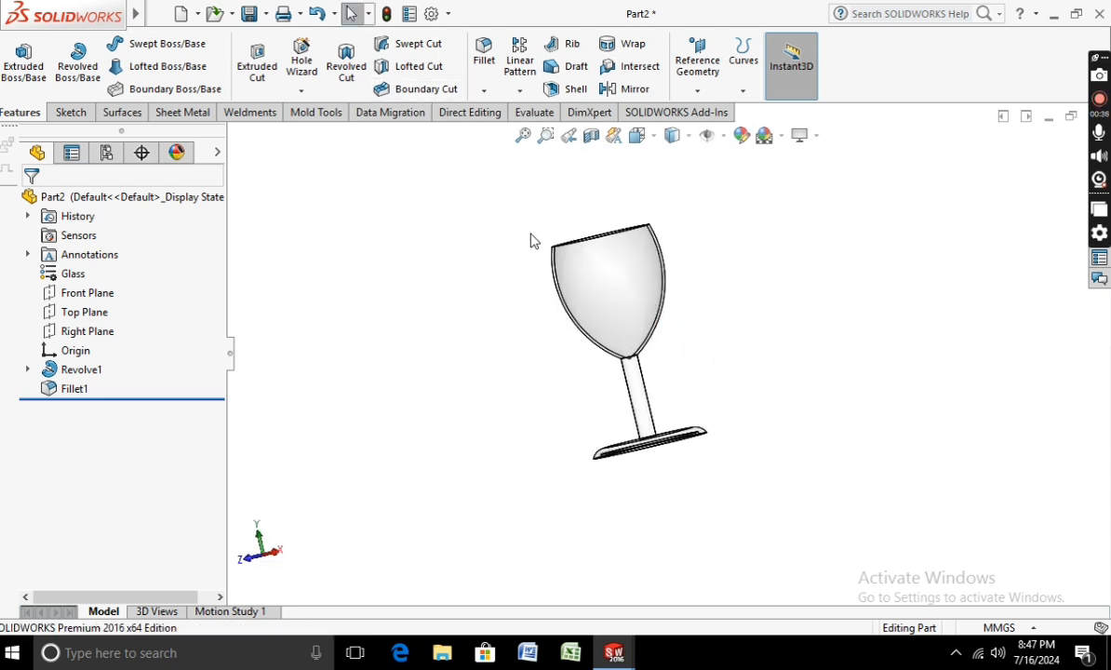
{"action": "left_click", "coordinate": [639, 136]}
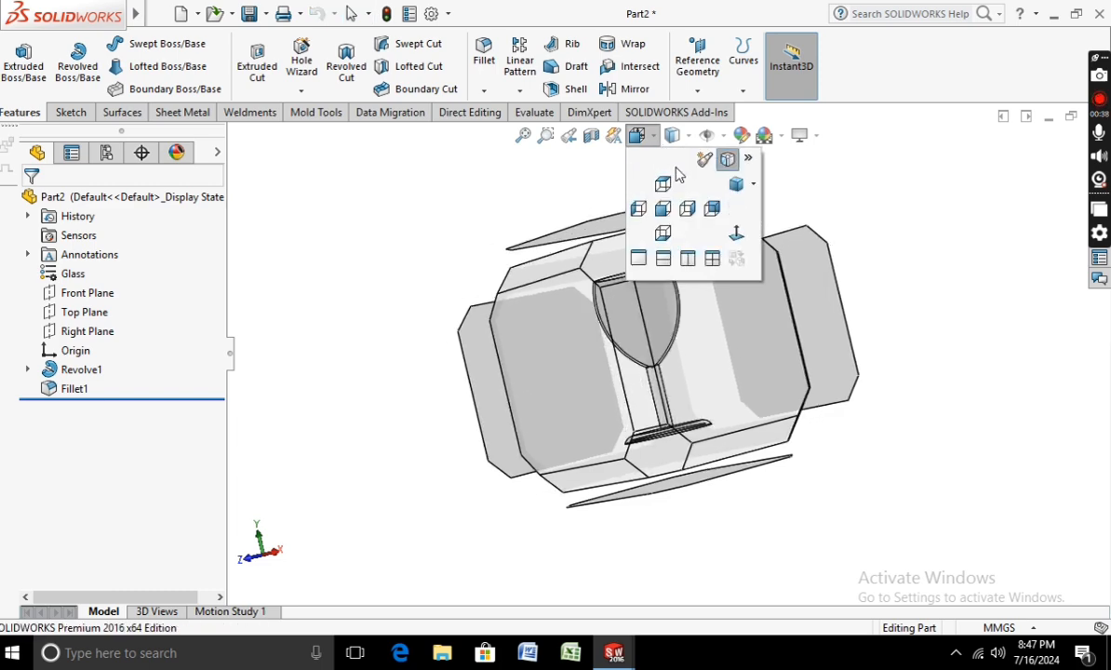
{"action": "left_click", "coordinate": [737, 185]}
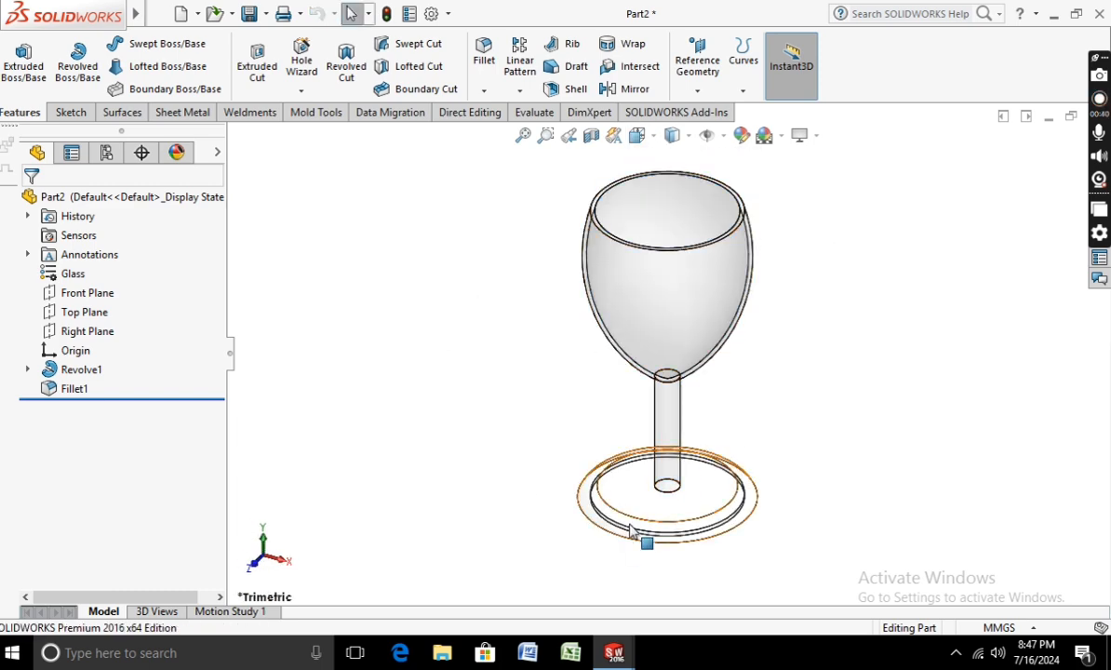
Step: Sketch a circle about 3.92 mm in diameter, centered on the origin, on the recessed underside face of the base
{"action": "middle_click_drag", "start_coordinate": [603, 553], "coordinate": [677, 389]}
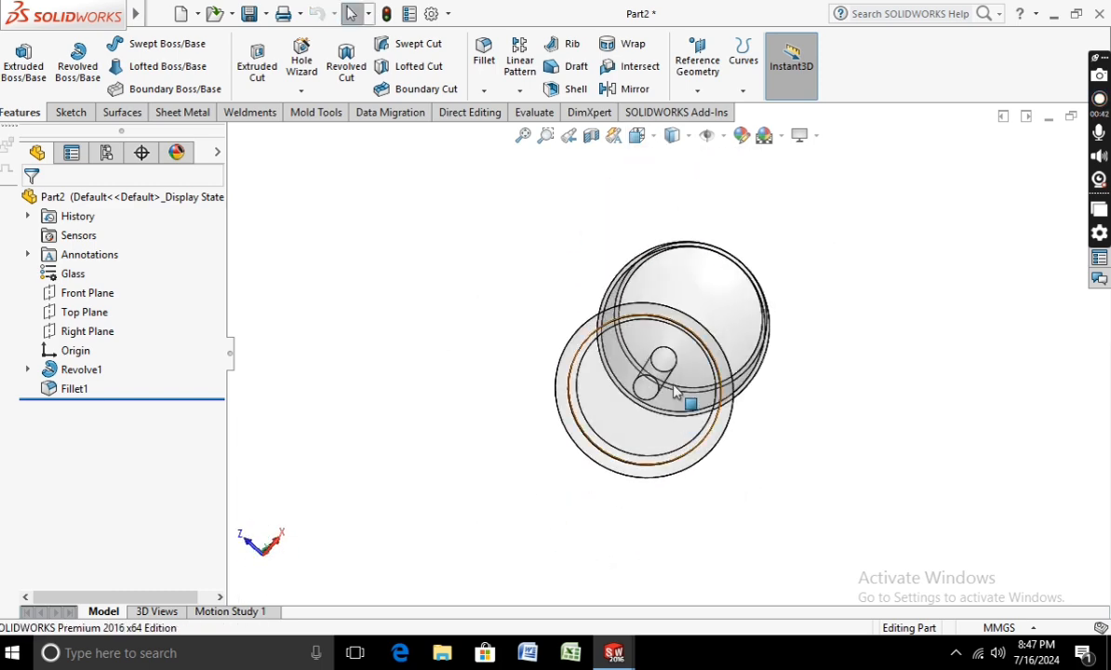
{"action": "right_click", "coordinate": [678, 389]}
{"action": "left_click", "coordinate": [770, 165]}
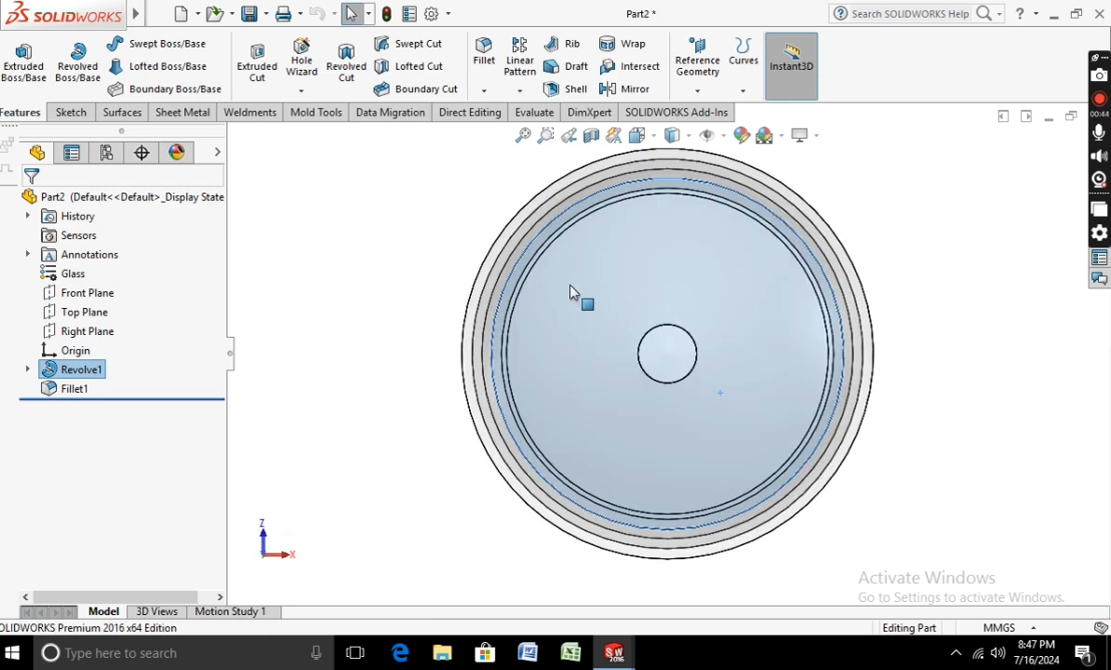
{"action": "left_click", "coordinate": [71, 113]}
{"action": "left_click", "coordinate": [16, 59]}
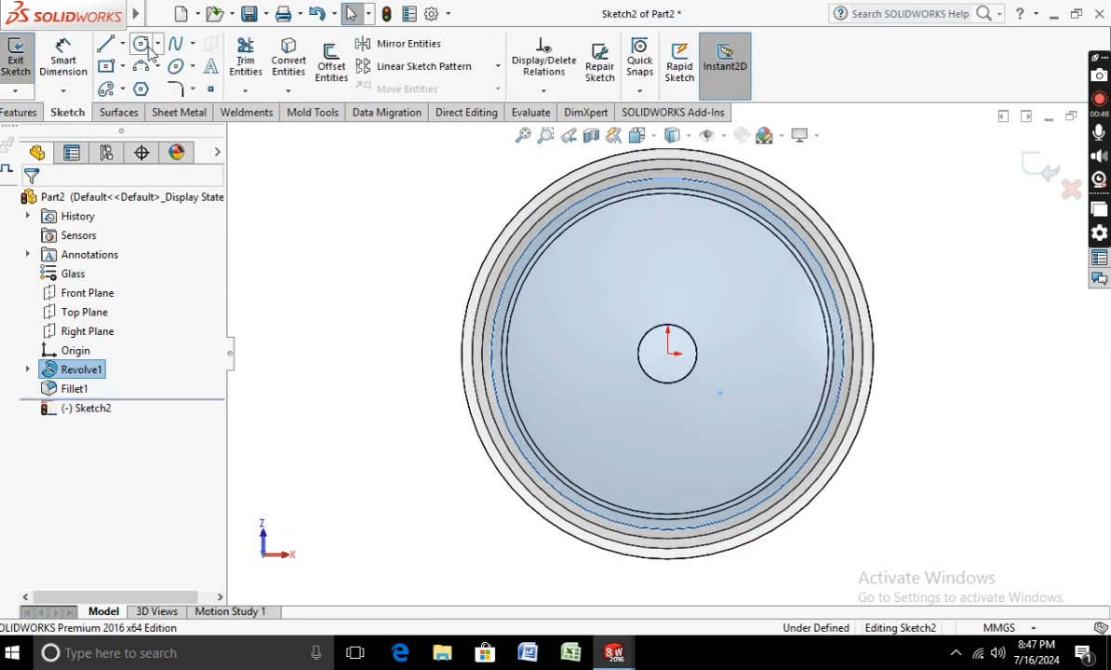
{"action": "left_click", "coordinate": [140, 44]}
{"action": "left_click", "coordinate": [668, 353]}
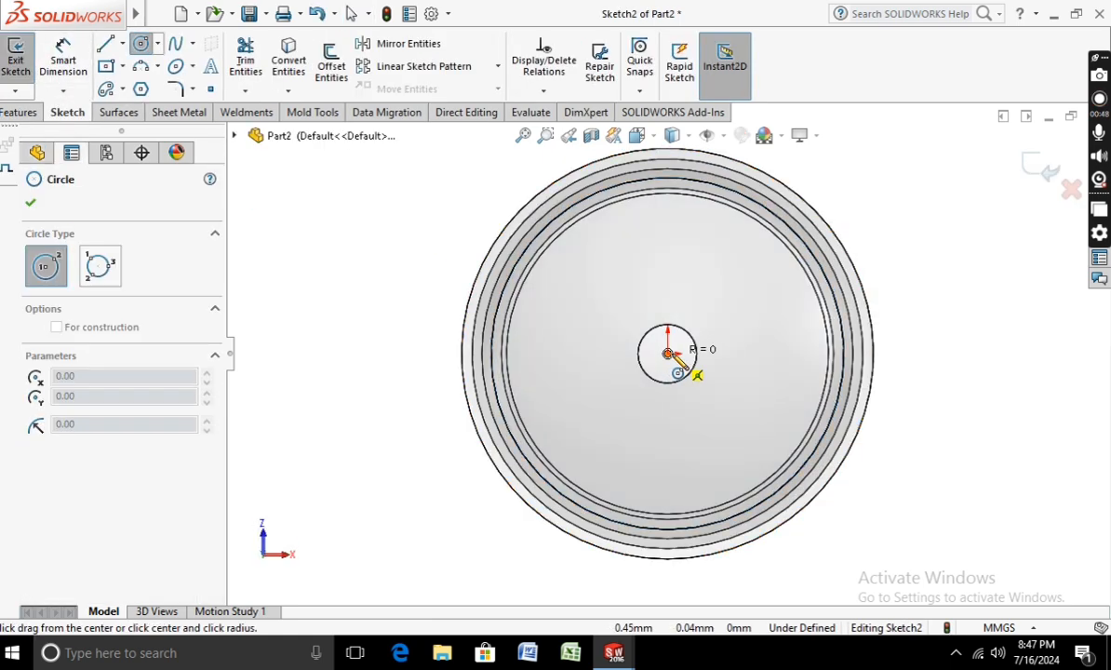
{"action": "left_click", "coordinate": [667, 335]}
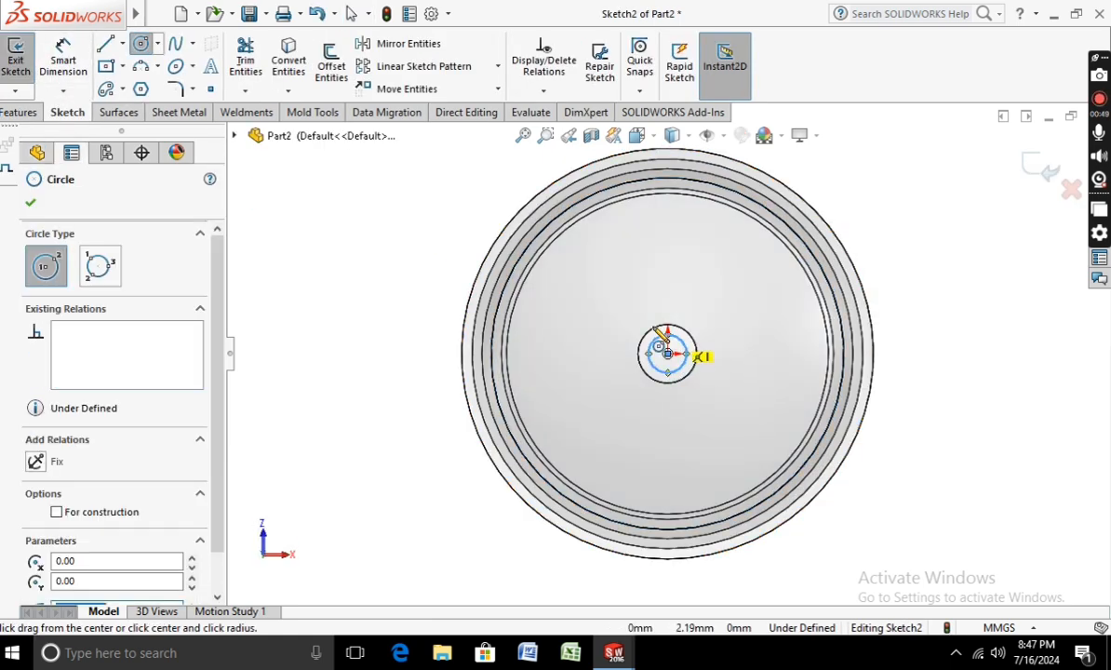
Step: Dimension the circle's diameter and set it to 4 mm
{"action": "left_click", "coordinate": [63, 56]}
{"action": "left_click", "coordinate": [642, 365]}
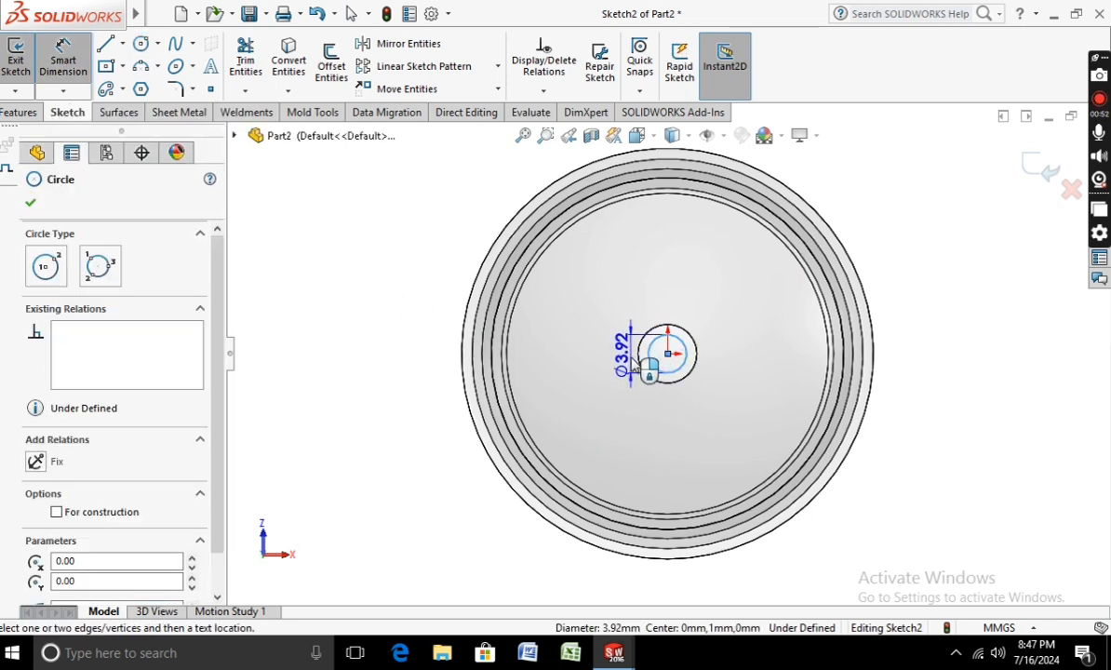
{"action": "left_click", "coordinate": [632, 363]}
{"action": "type", "text": "4"}
{"action": "key", "text": "Return"}
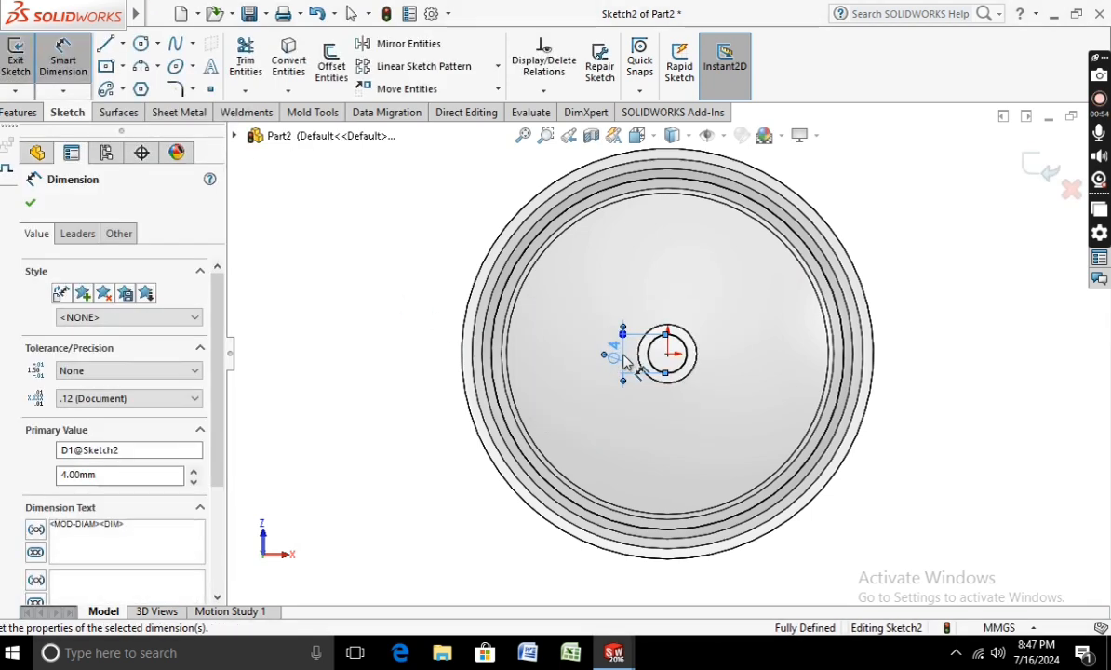
{"action": "left_click", "coordinate": [31, 203]}
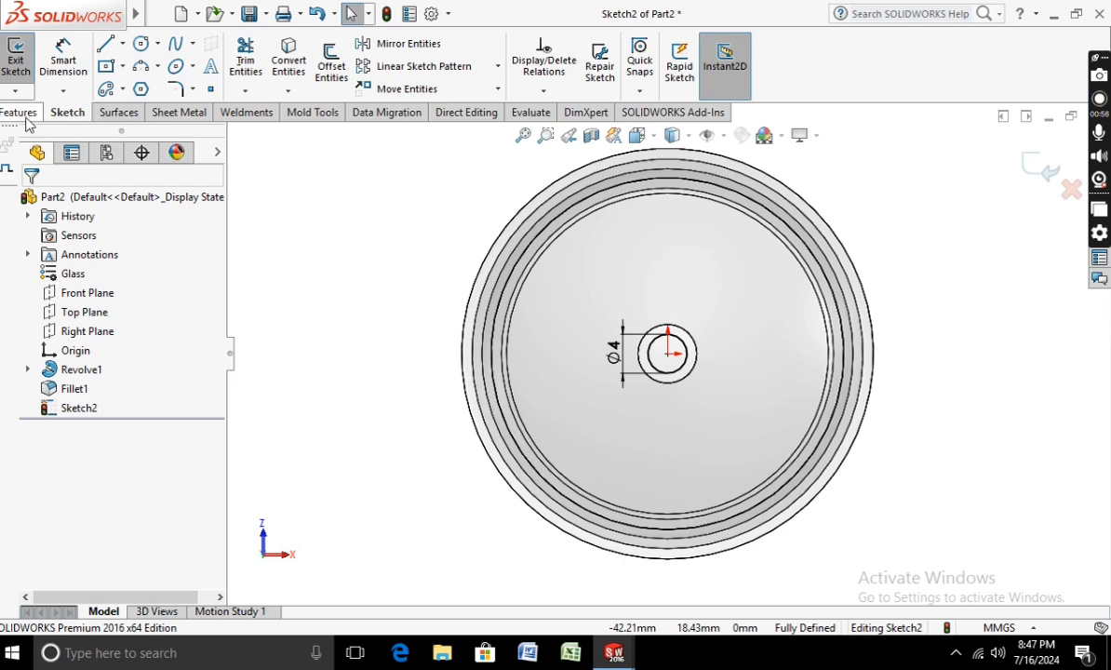
Step: Cut the circle up into the stem with a blind Extruded Cut 30 mm deep
{"action": "left_click", "coordinate": [23, 112]}
{"action": "left_click", "coordinate": [251, 70]}
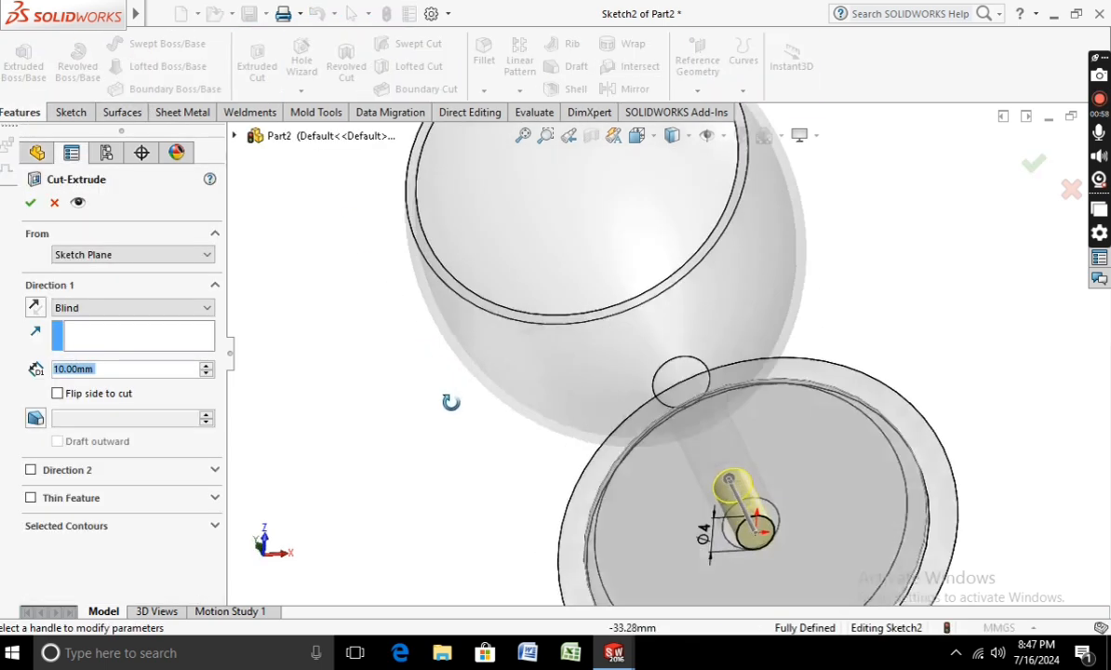
{"action": "left_click", "coordinate": [207, 366]}
{"action": "left_click", "coordinate": [207, 366]}
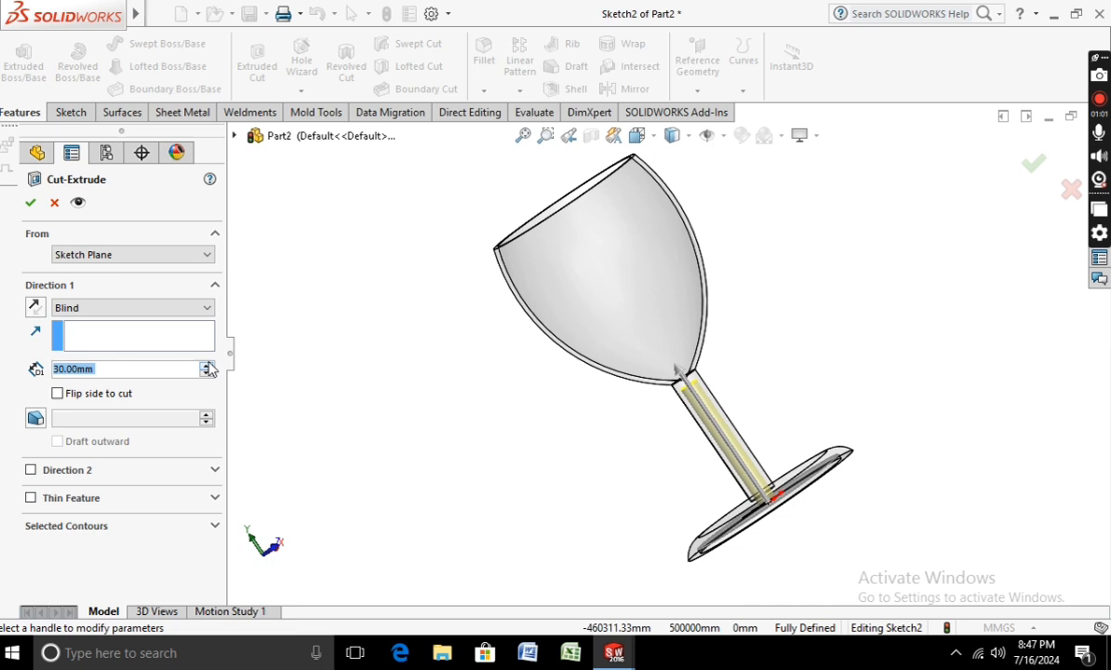
{"action": "left_click", "coordinate": [30, 201]}
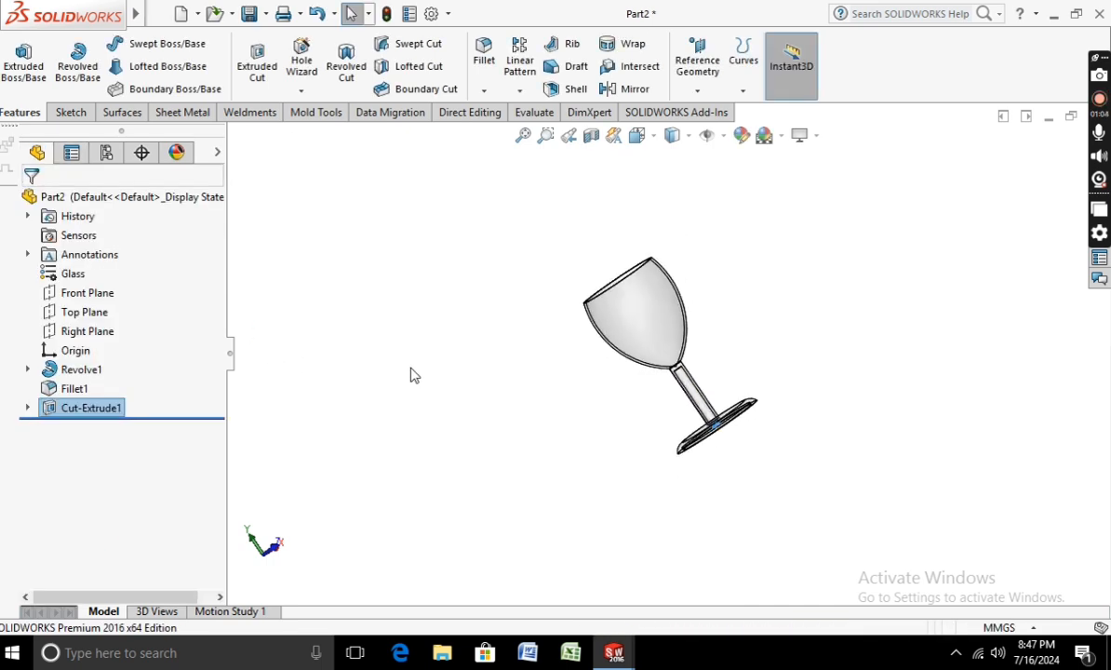
{"action": "middle_click_drag", "start_coordinate": [414, 374], "coordinate": [686, 337]}
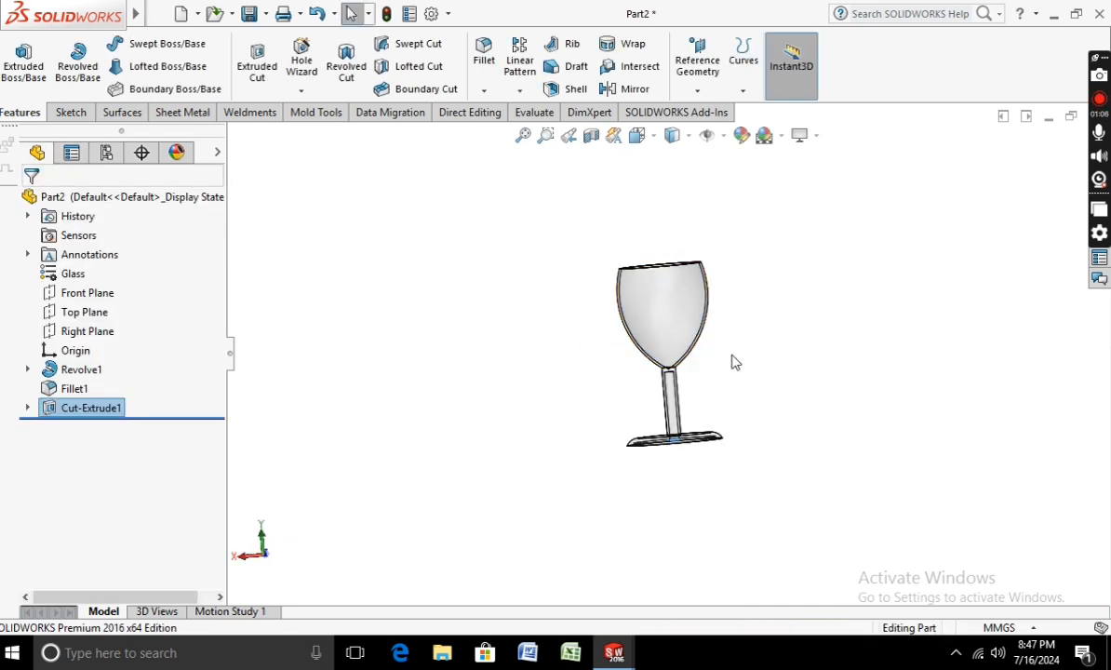
{"action": "left_click", "coordinate": [742, 135]}
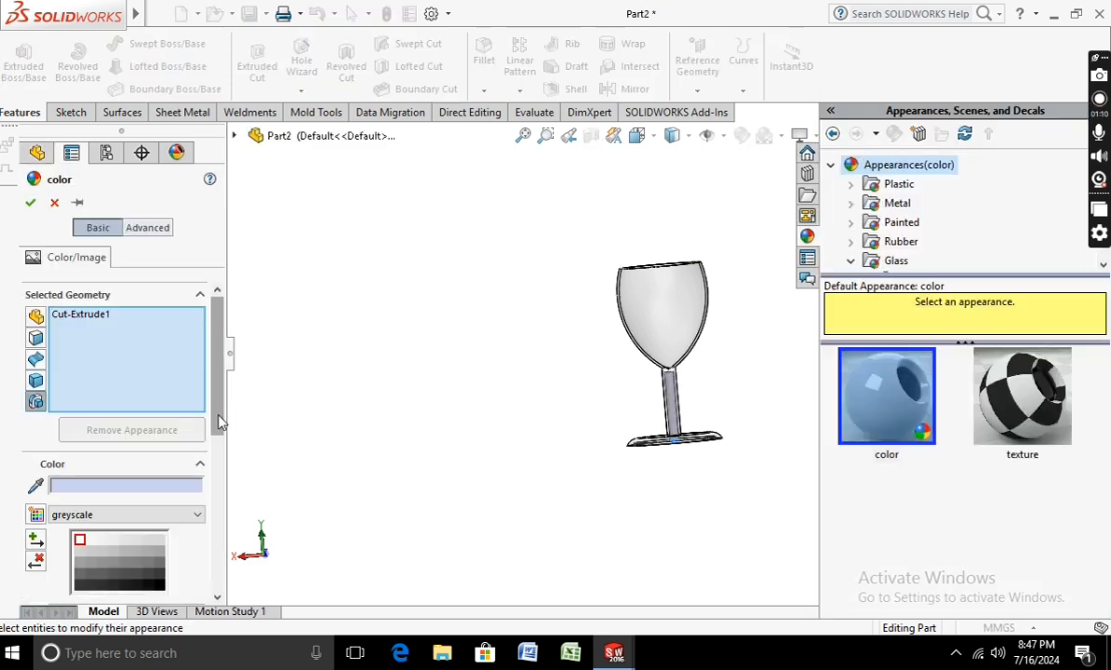
{"action": "scroll", "coordinate": [197, 474], "scroll_direction": "down", "scroll_amount": 3}
{"action": "left_click", "coordinate": [140, 512]}
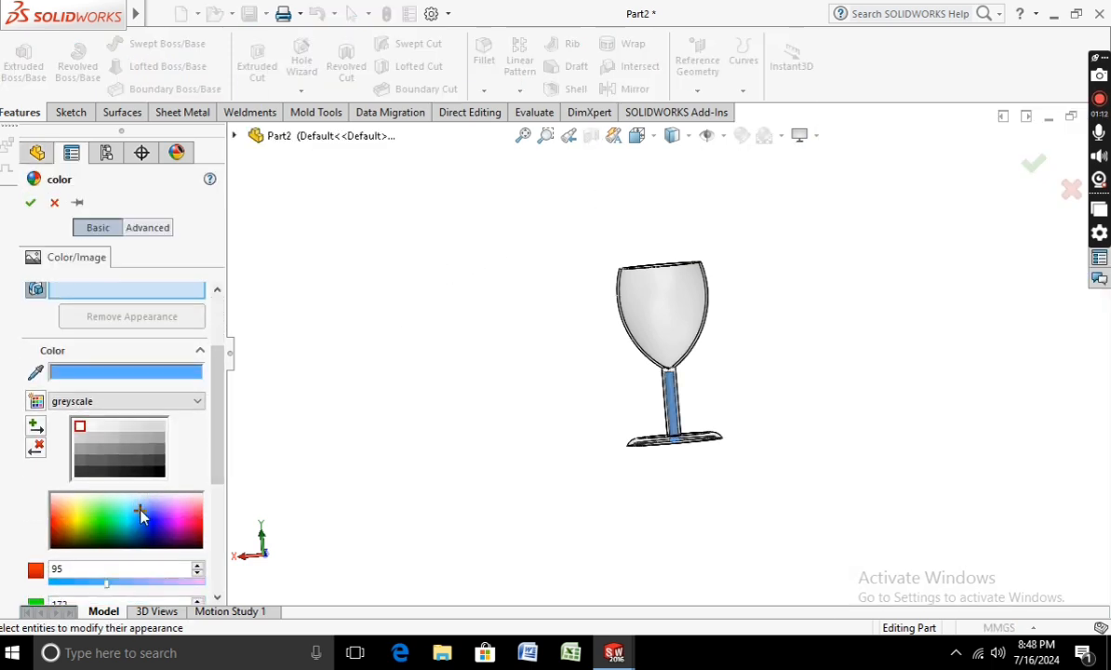
{"action": "left_click", "coordinate": [135, 505]}
{"action": "scroll", "coordinate": [139, 391], "scroll_direction": "up", "scroll_amount": 2}
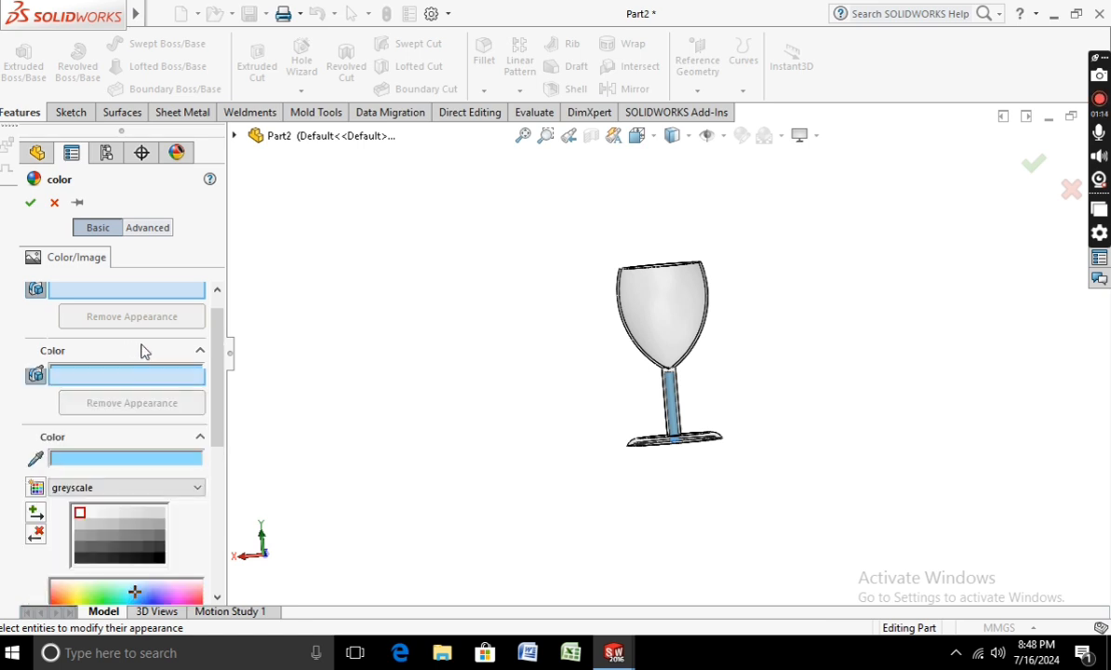
{"action": "right_click", "coordinate": [93, 291]}
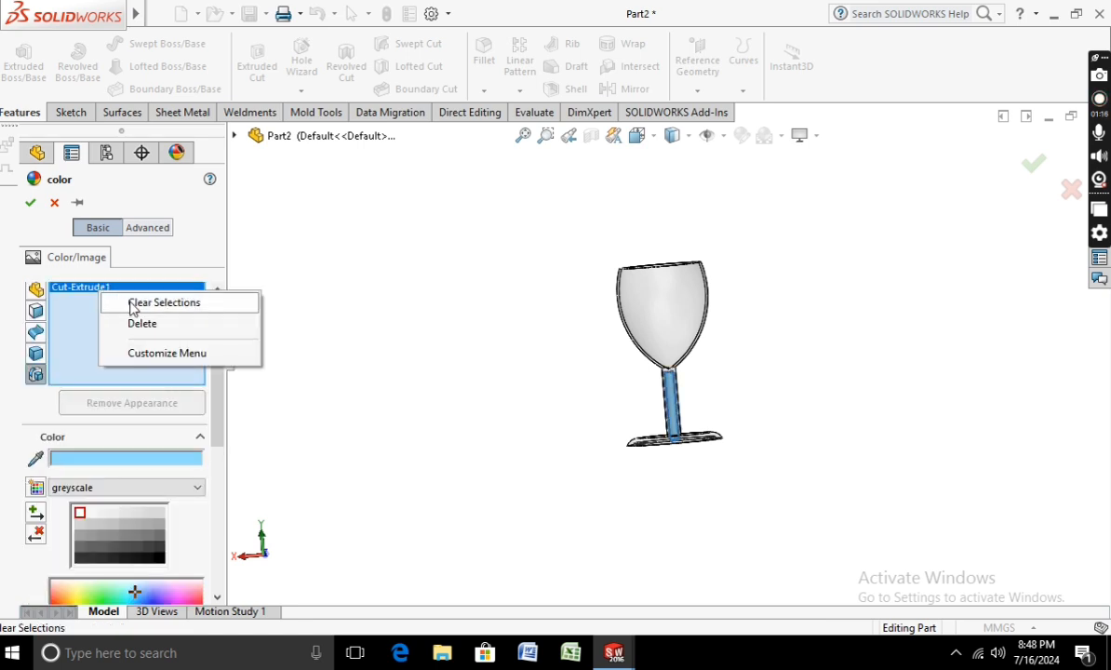
{"action": "left_click", "coordinate": [140, 303]}
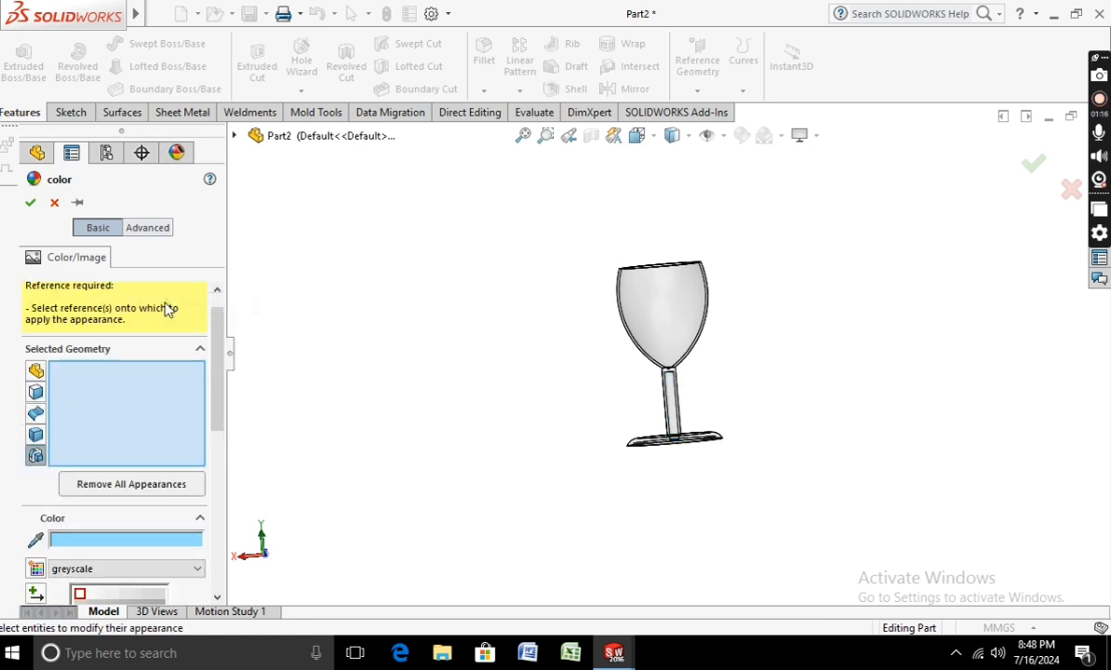
{"action": "left_click", "coordinate": [31, 203]}
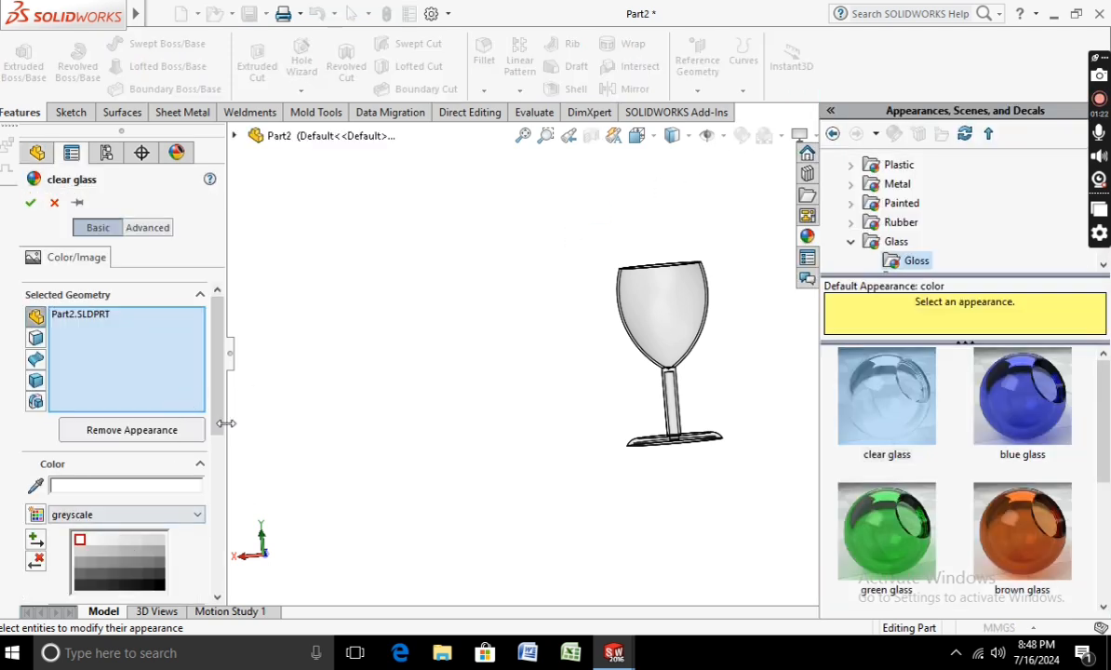
Step: Tint the whole part's clear glass appearance blue, with red 39 and green 143, and restore the trimetric view
{"action": "scroll", "coordinate": [219, 447], "scroll_direction": "down", "scroll_amount": 3}
{"action": "left_click", "coordinate": [139, 478]}
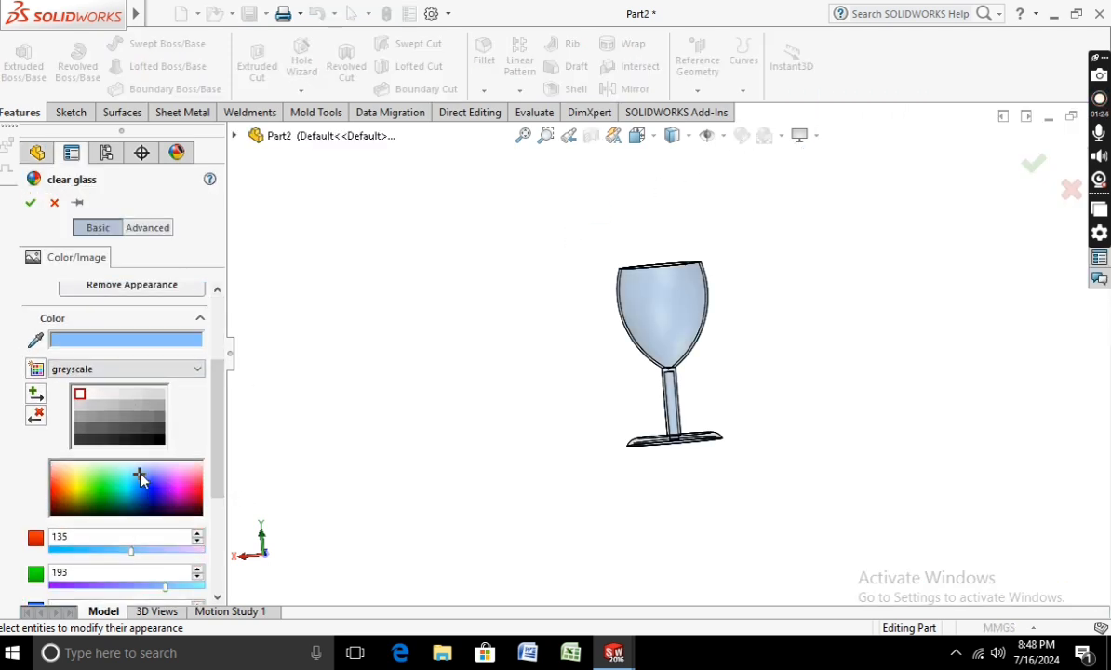
{"action": "left_click", "coordinate": [131, 483]}
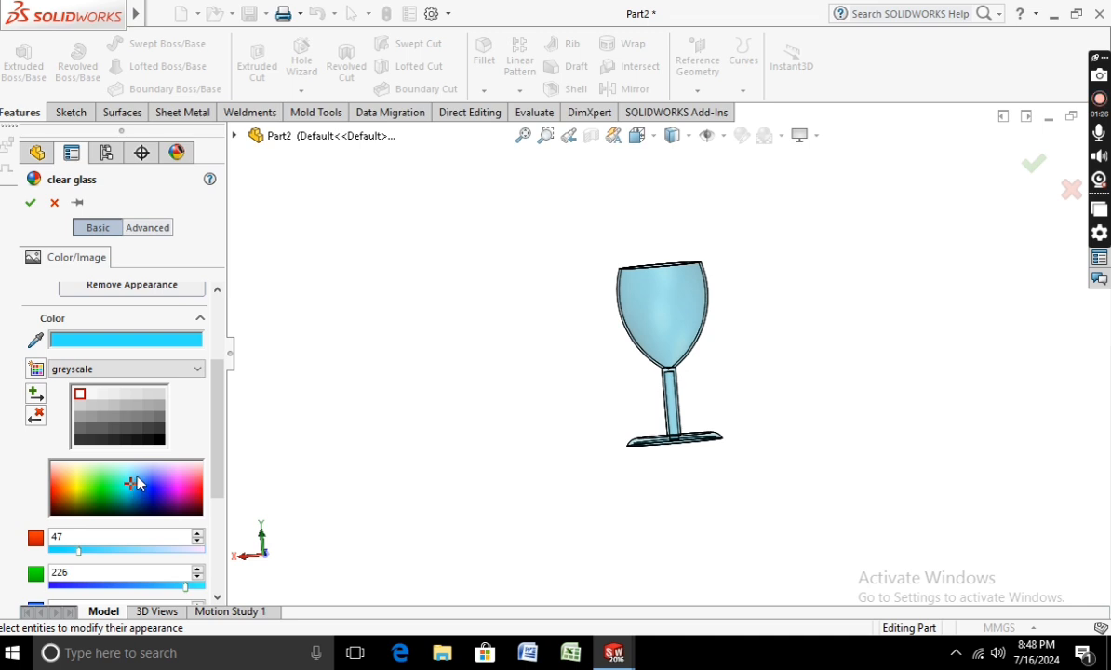
{"action": "left_click", "coordinate": [140, 485]}
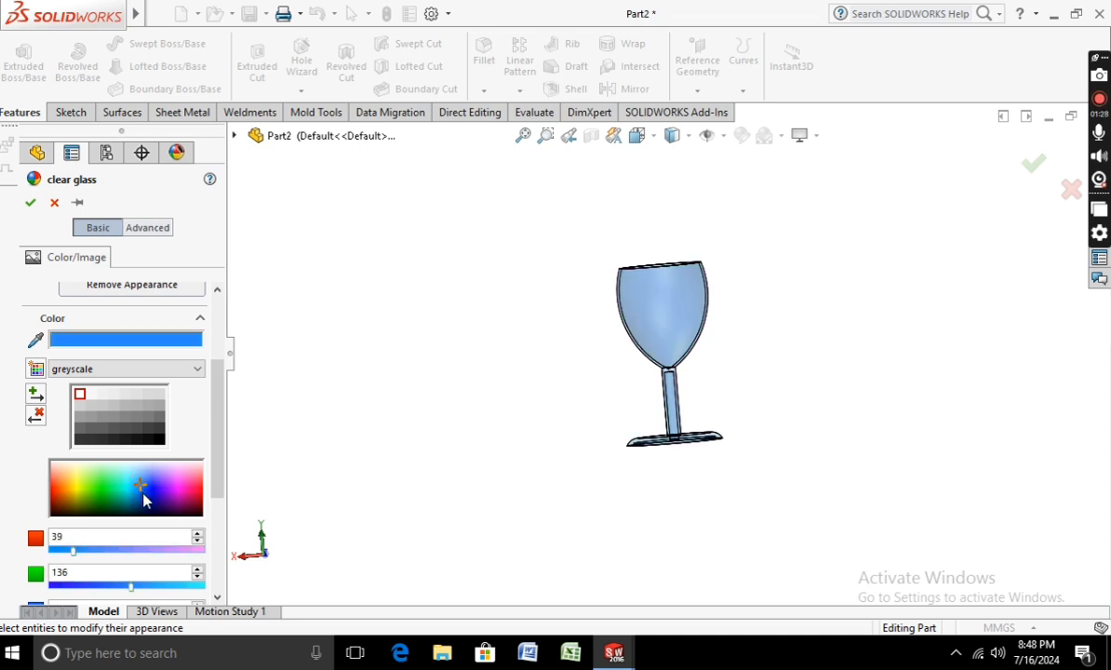
{"action": "left_click_drag", "start_coordinate": [143, 497], "coordinate": [140, 486]}
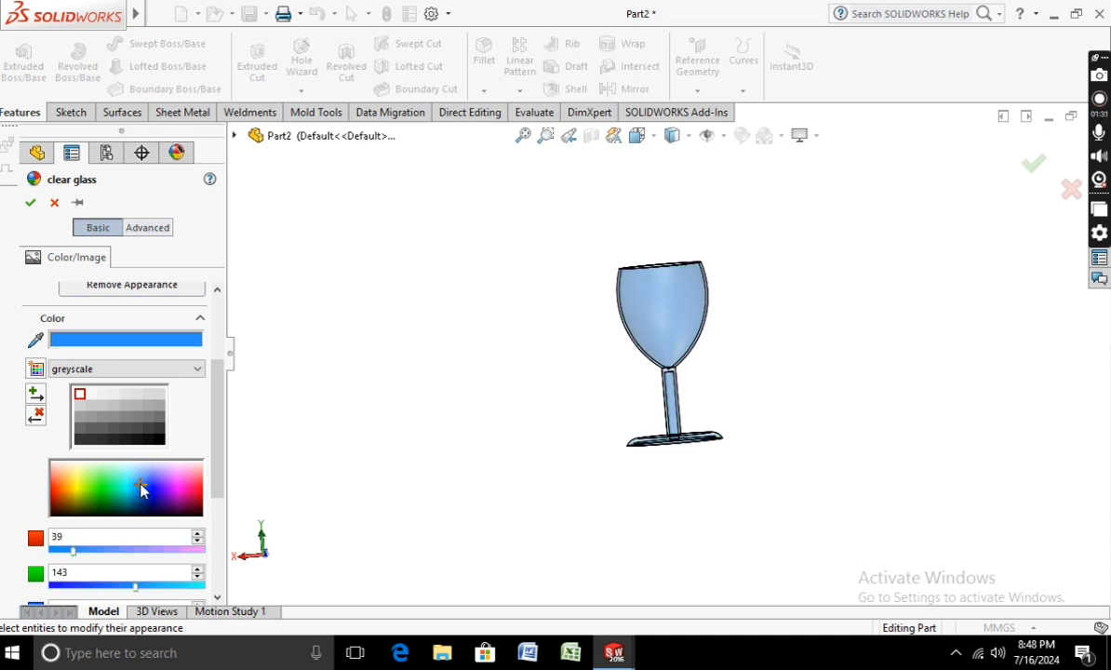
{"action": "left_click", "coordinate": [31, 204]}
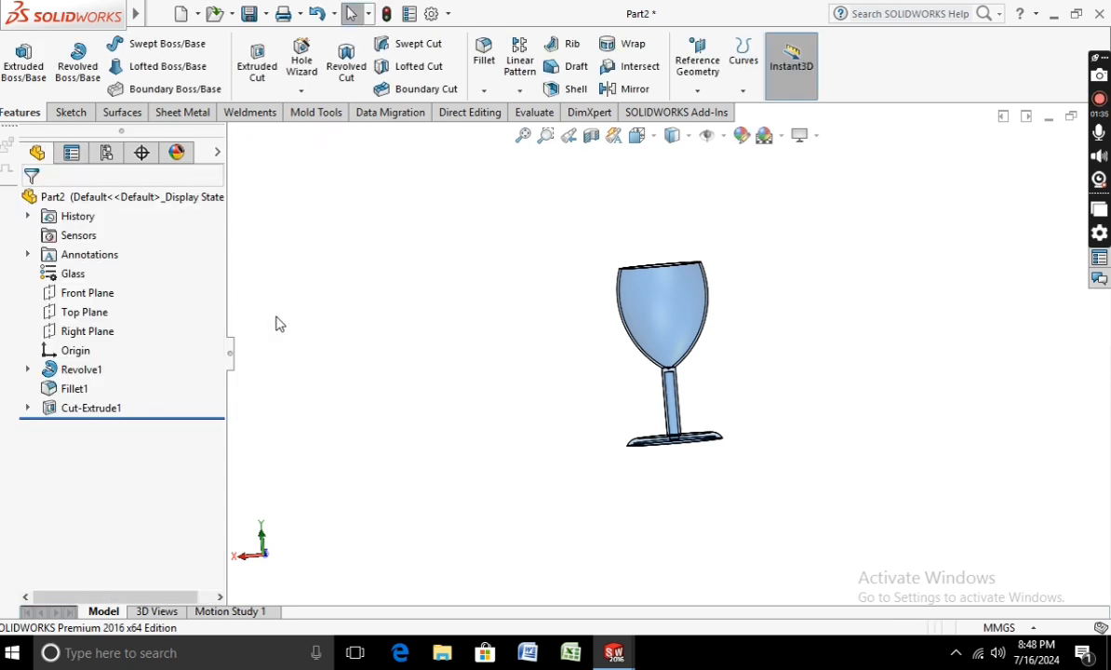
{"action": "left_click", "coordinate": [641, 138]}
{"action": "left_click", "coordinate": [734, 186]}
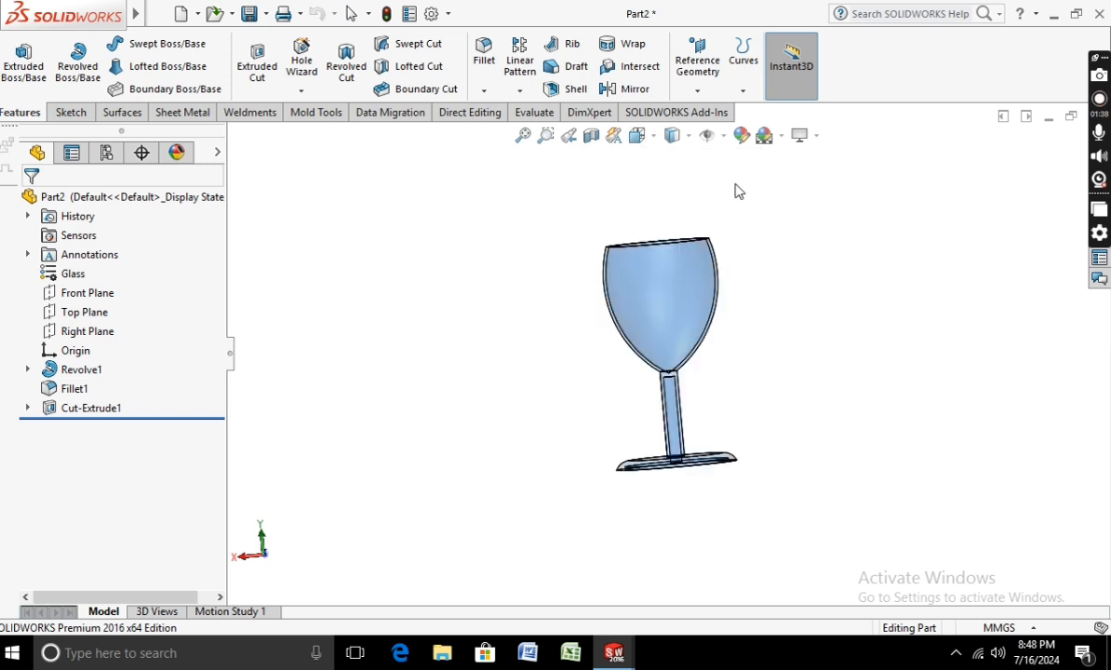